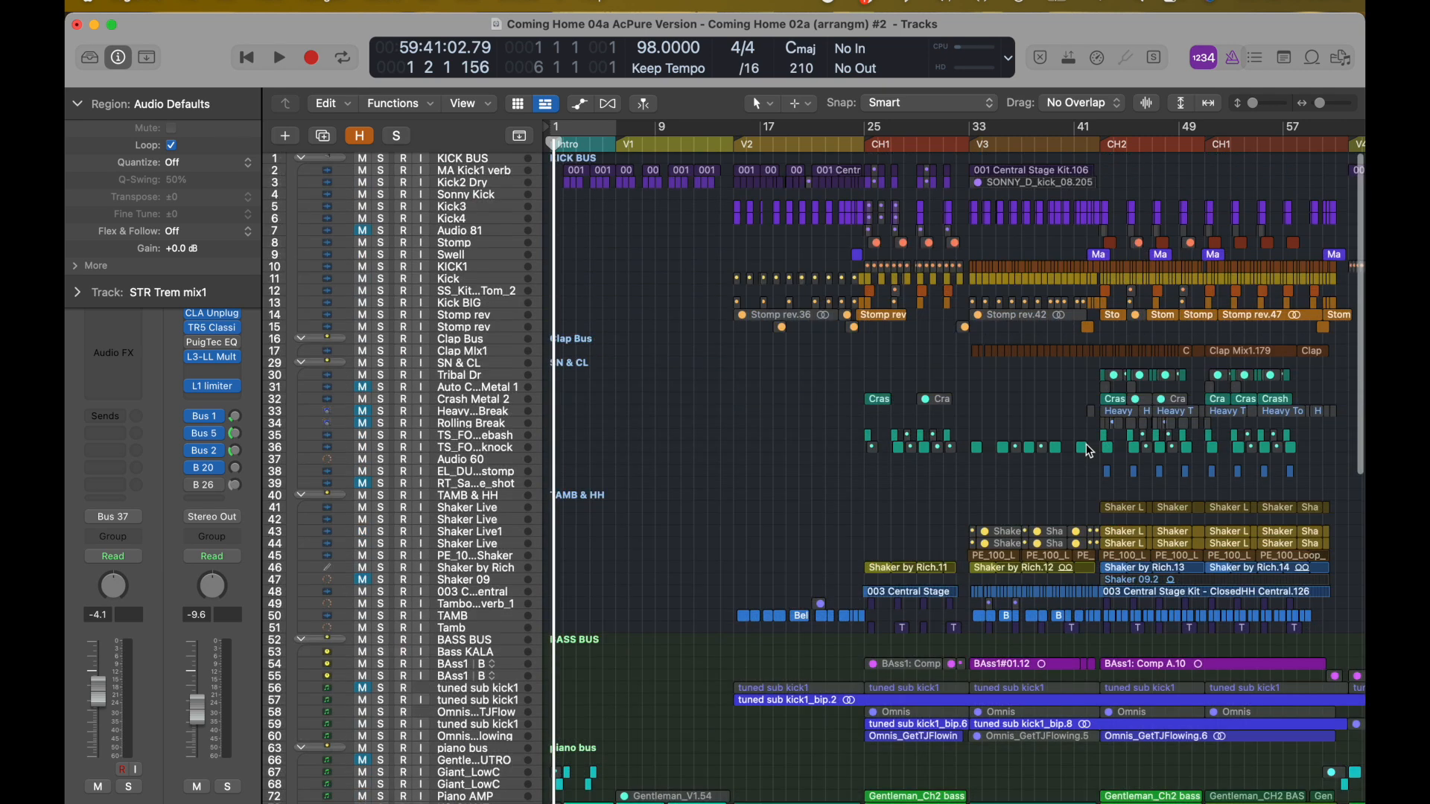
pyautogui.moveTo(1015, 252); pyautogui.dragTo(1098, 353)
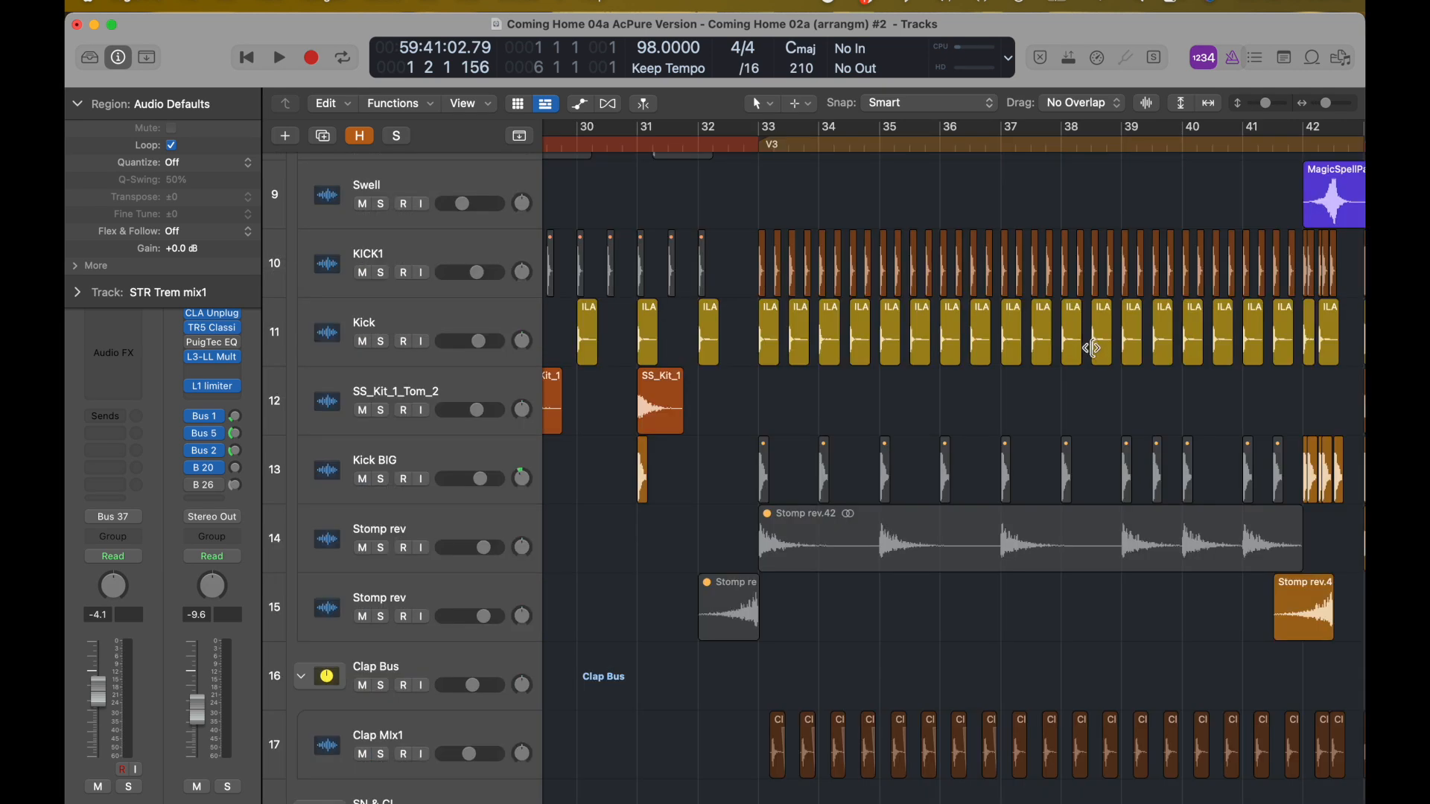
pyautogui.click(1064, 321)
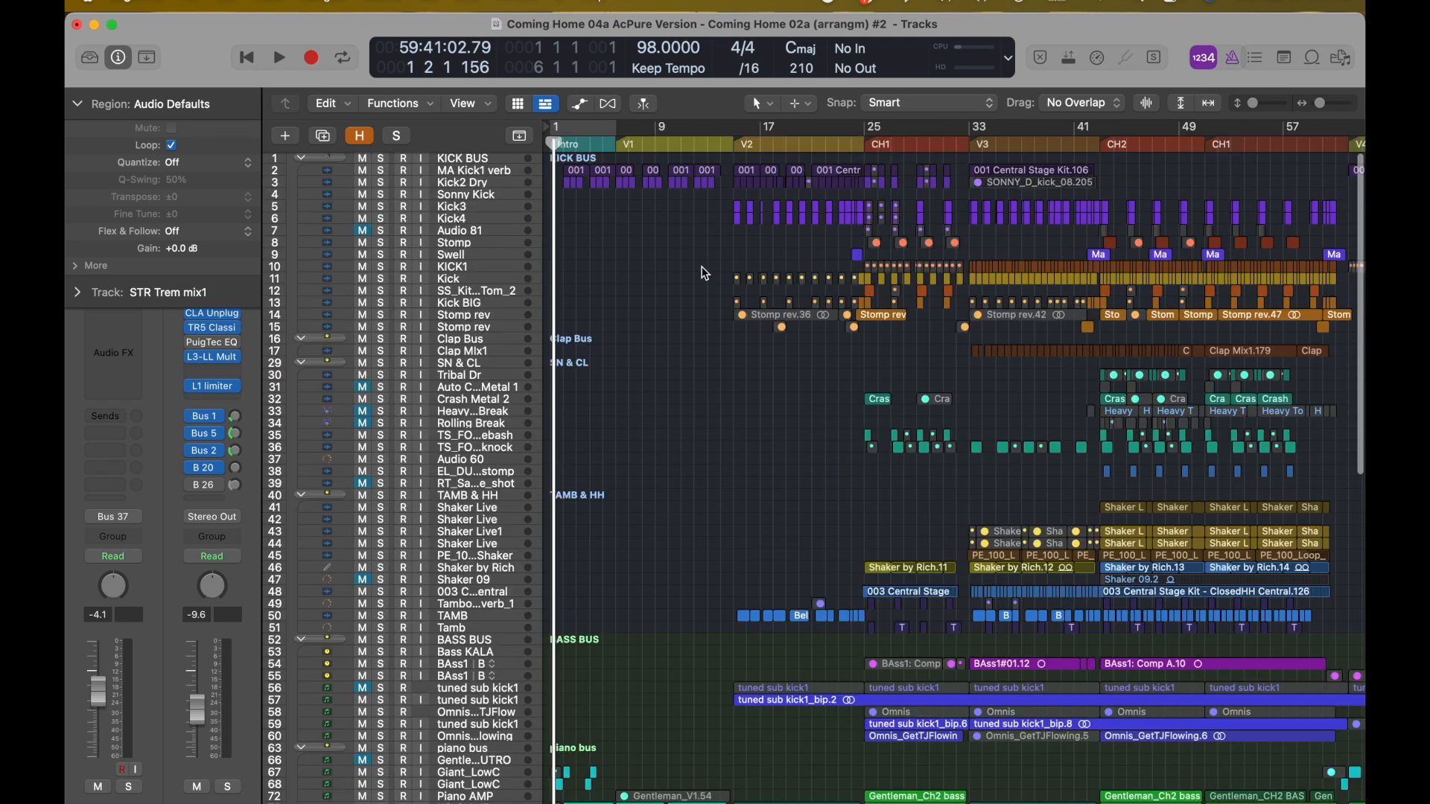
pyautogui.scroll(-10, 711, 376)
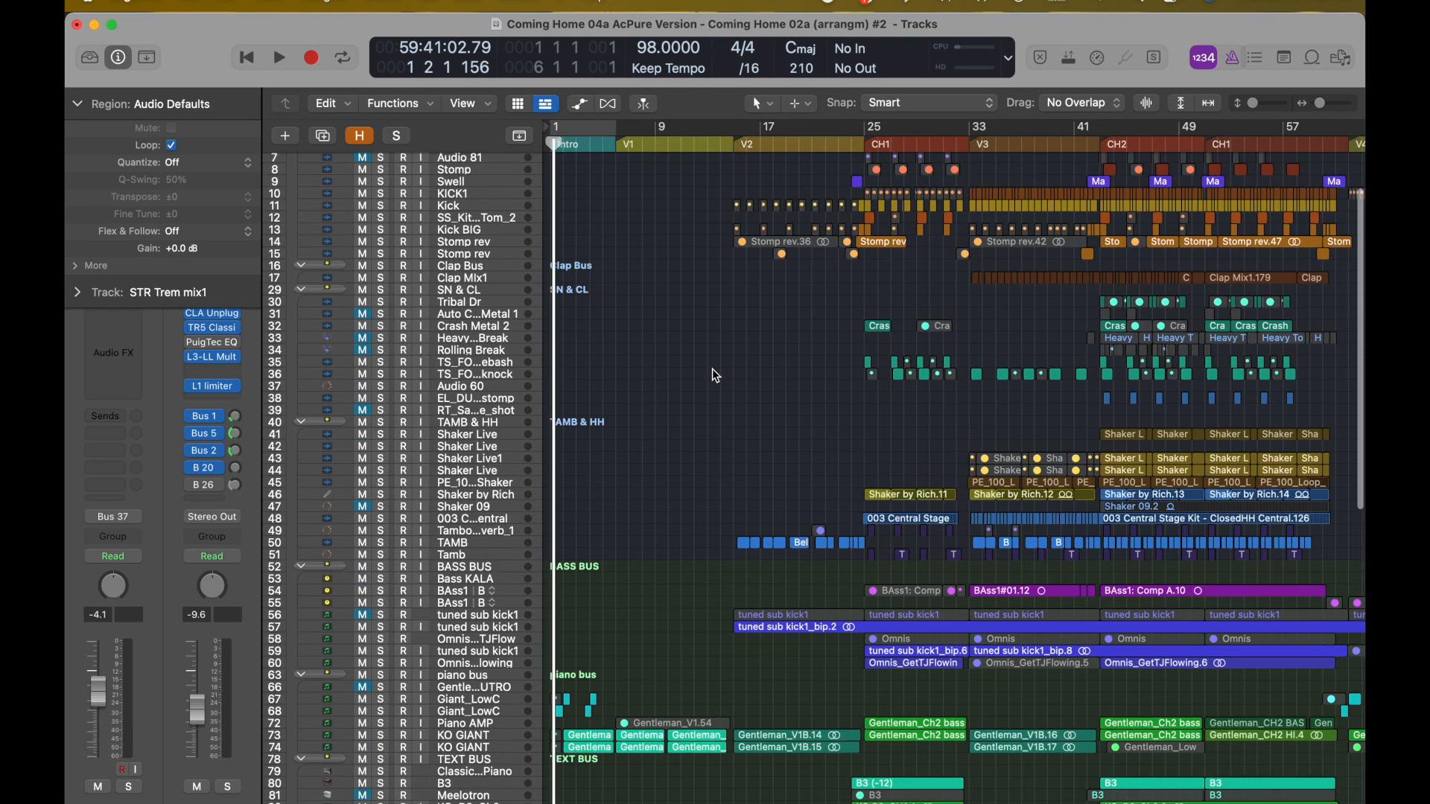
pyautogui.scroll(-8, 715, 376)
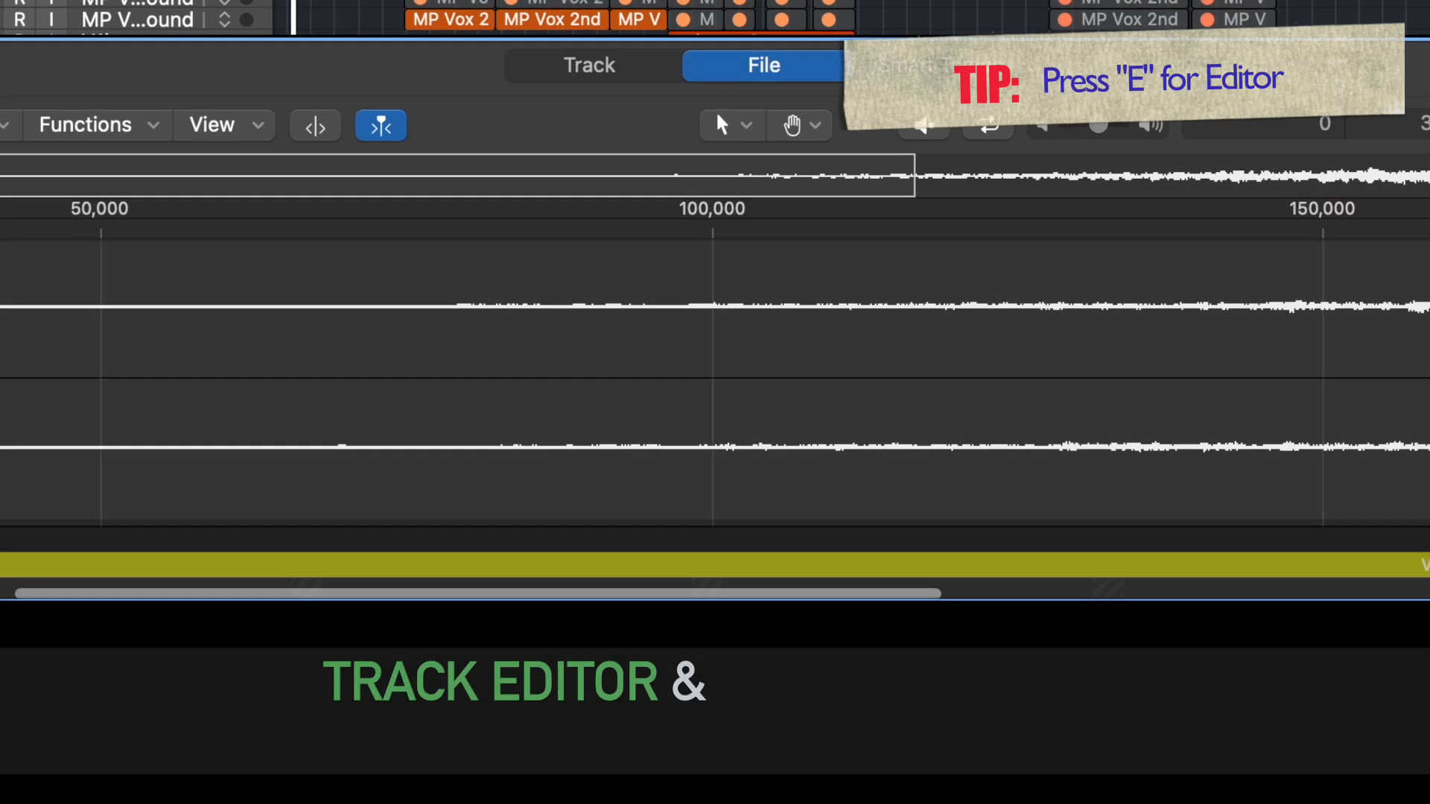
# Step: Switch the audio editor from the file view to the track view, and close the editor
pyautogui.click(592, 69)
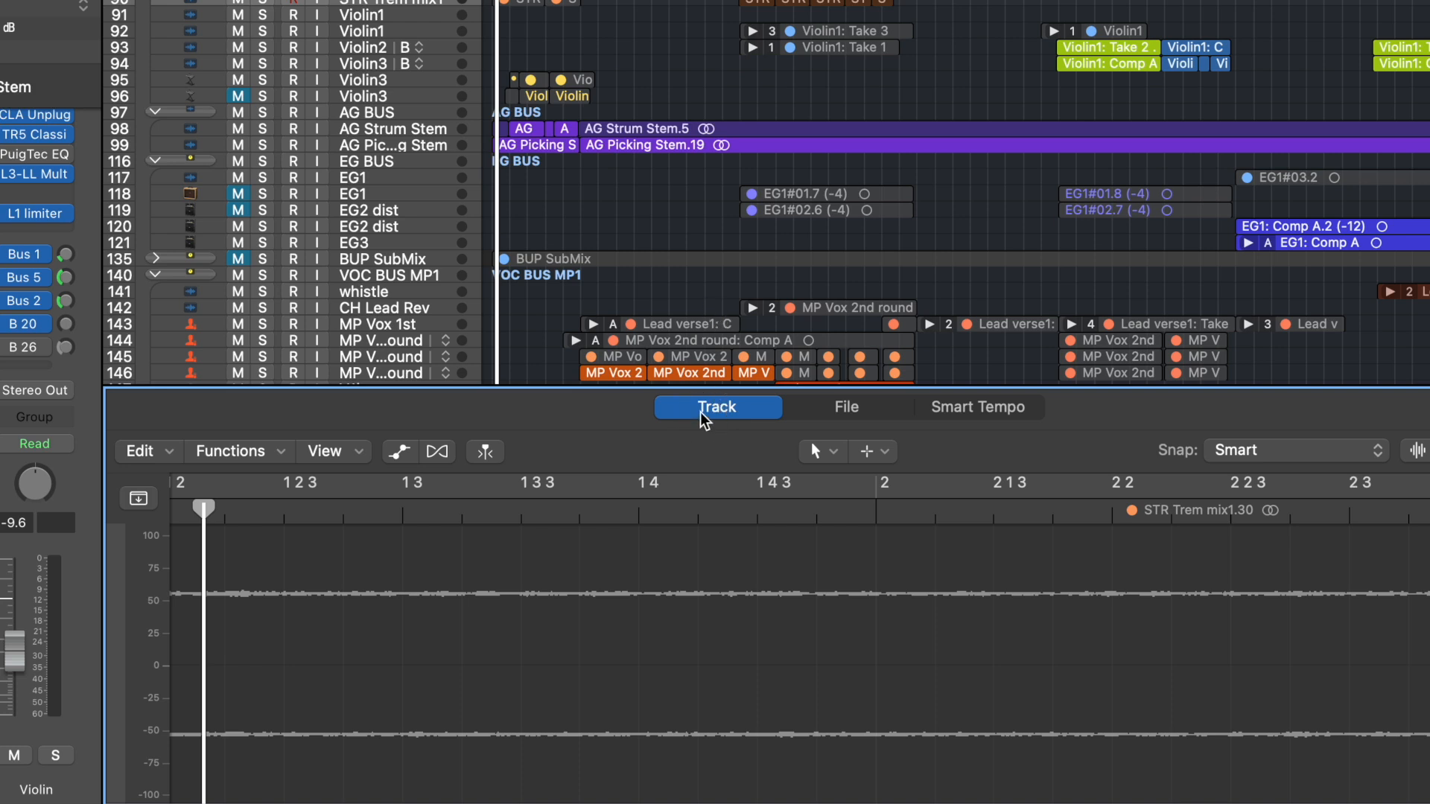
pyautogui.press('e')
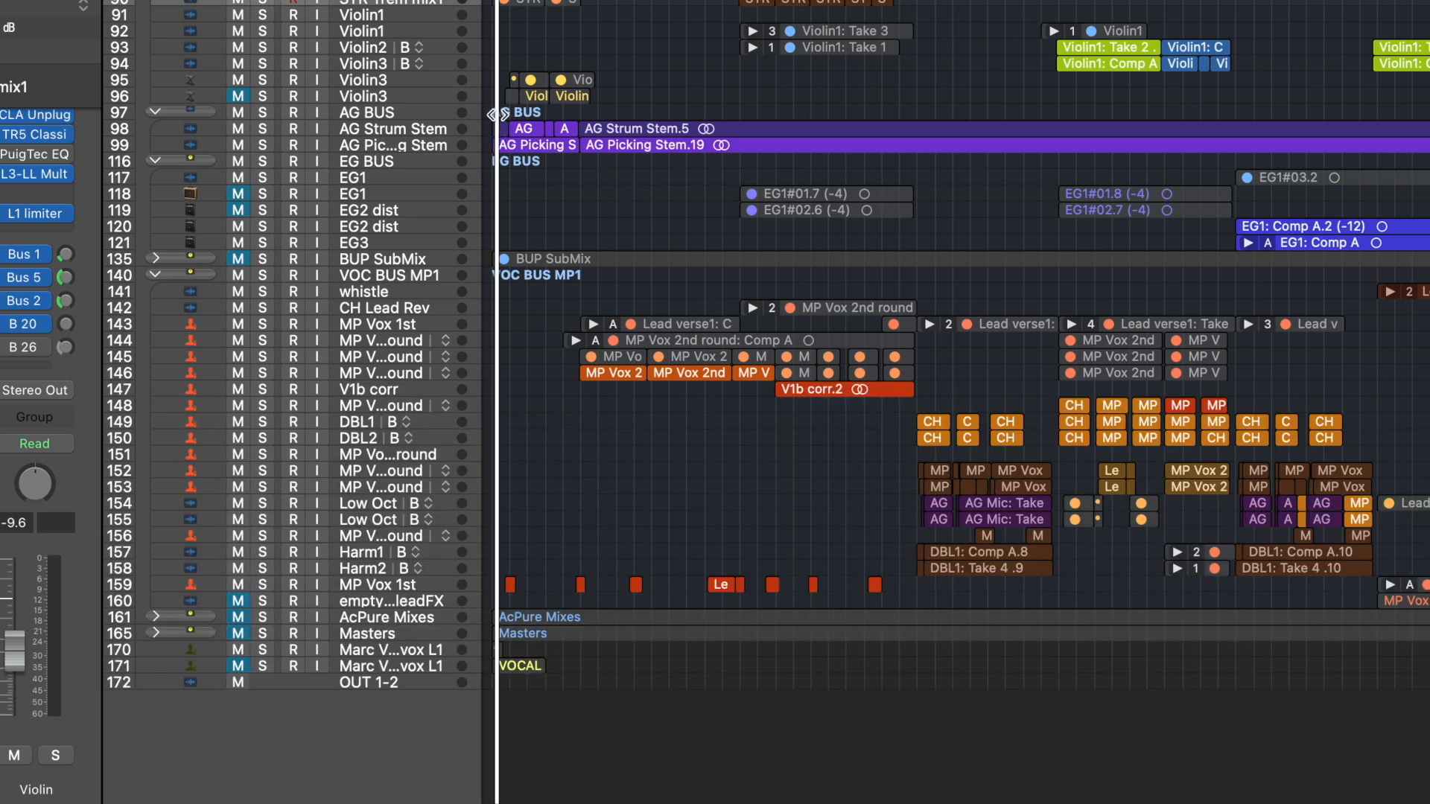
# Step: Play the song briefly from the intro and toggle solo on the AG Strum Stem track
pyautogui.press('space')
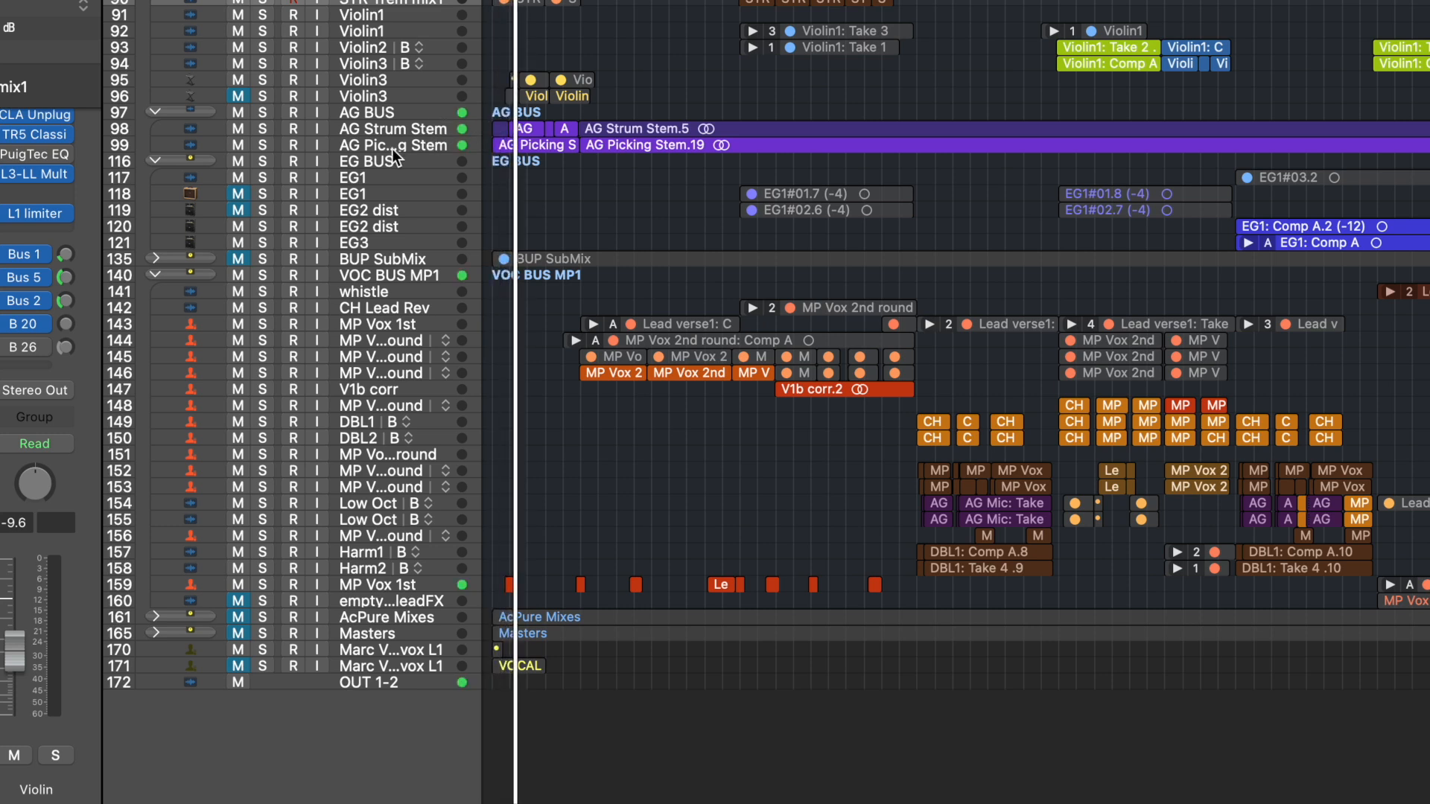
pyautogui.press('space')
pyautogui.click(263, 128)
pyautogui.click(263, 128)
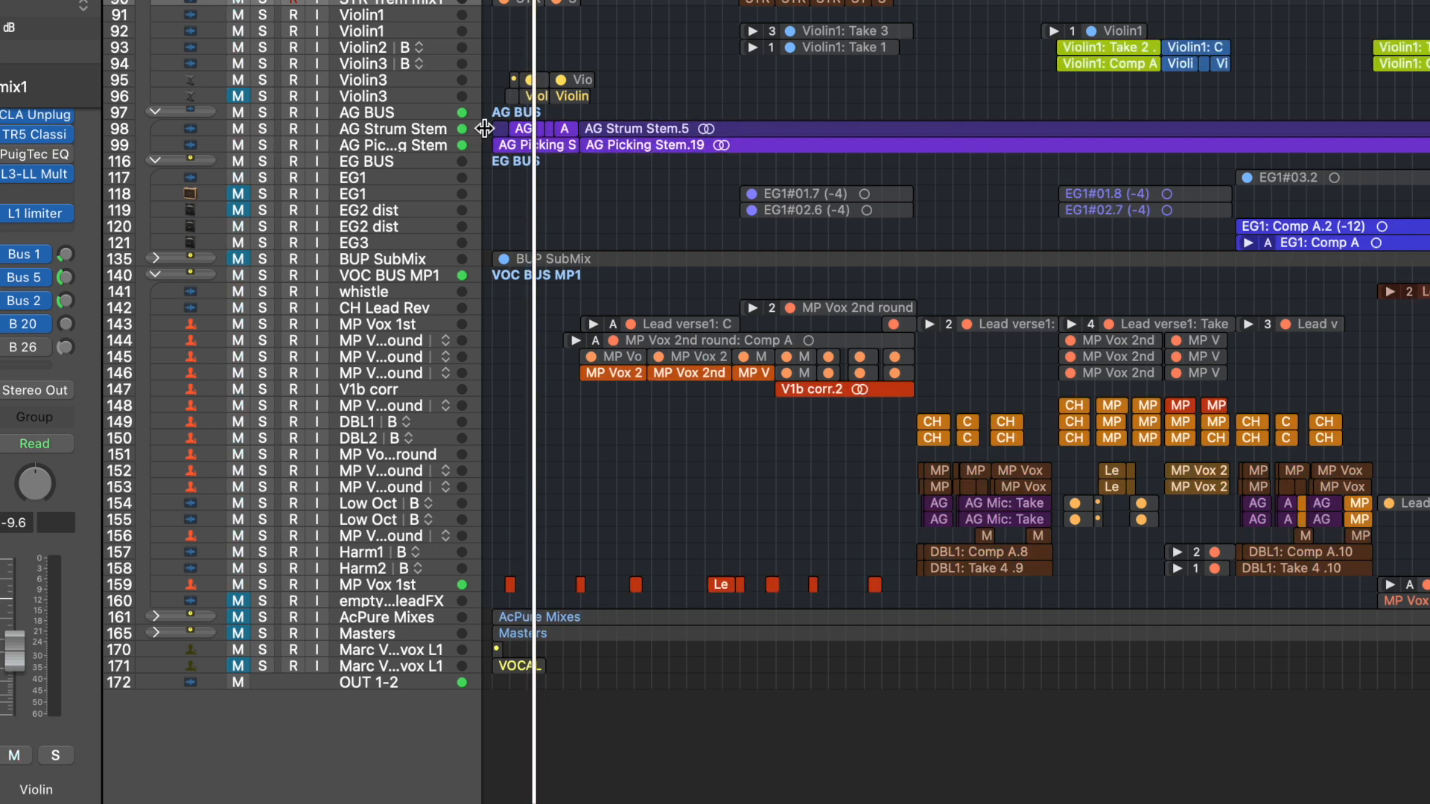
# Step: Open the AG Picking Stem.38 region in the Track editor and compare it with the File view
pyautogui.doubleClick(525, 130)
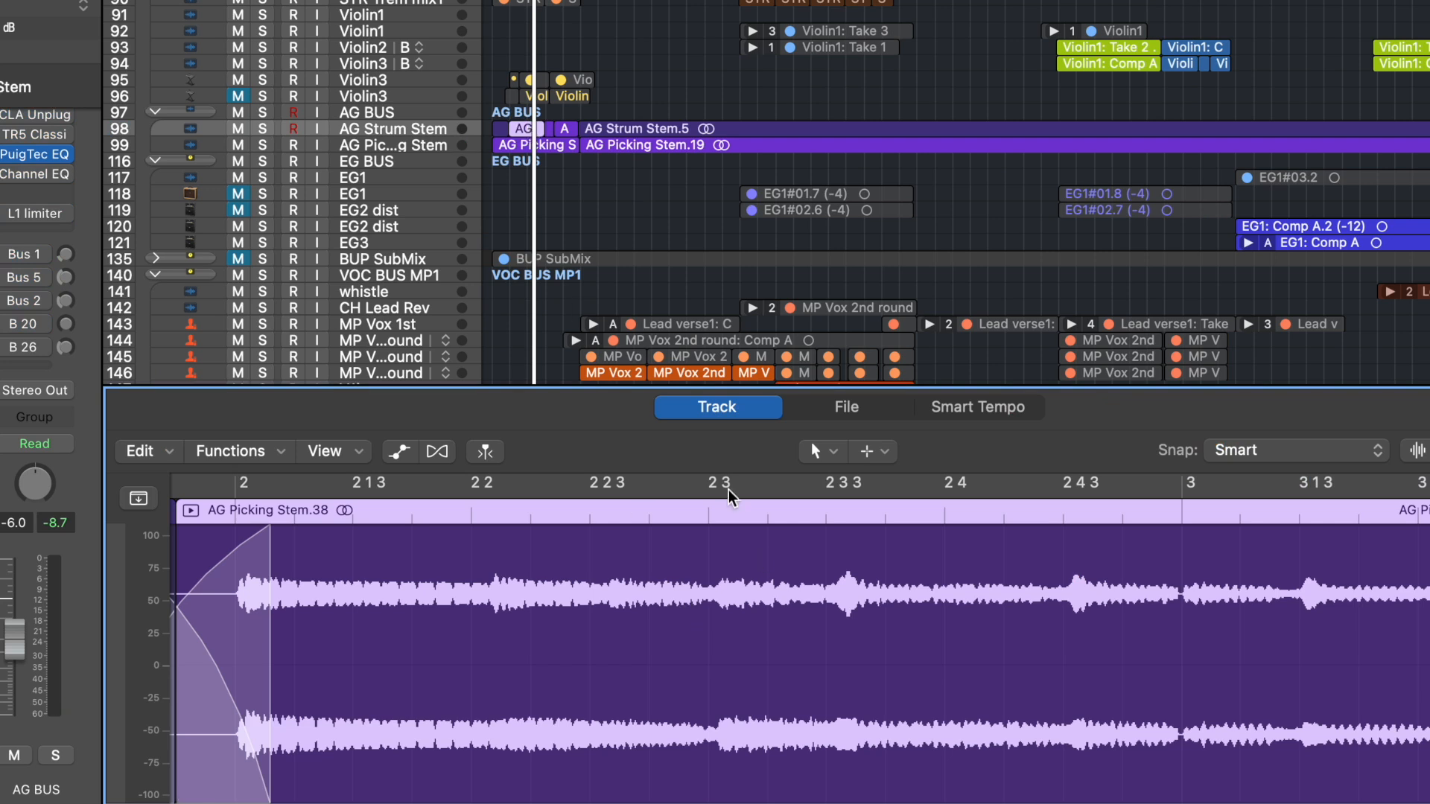
pyautogui.click(846, 407)
pyautogui.click(745, 407)
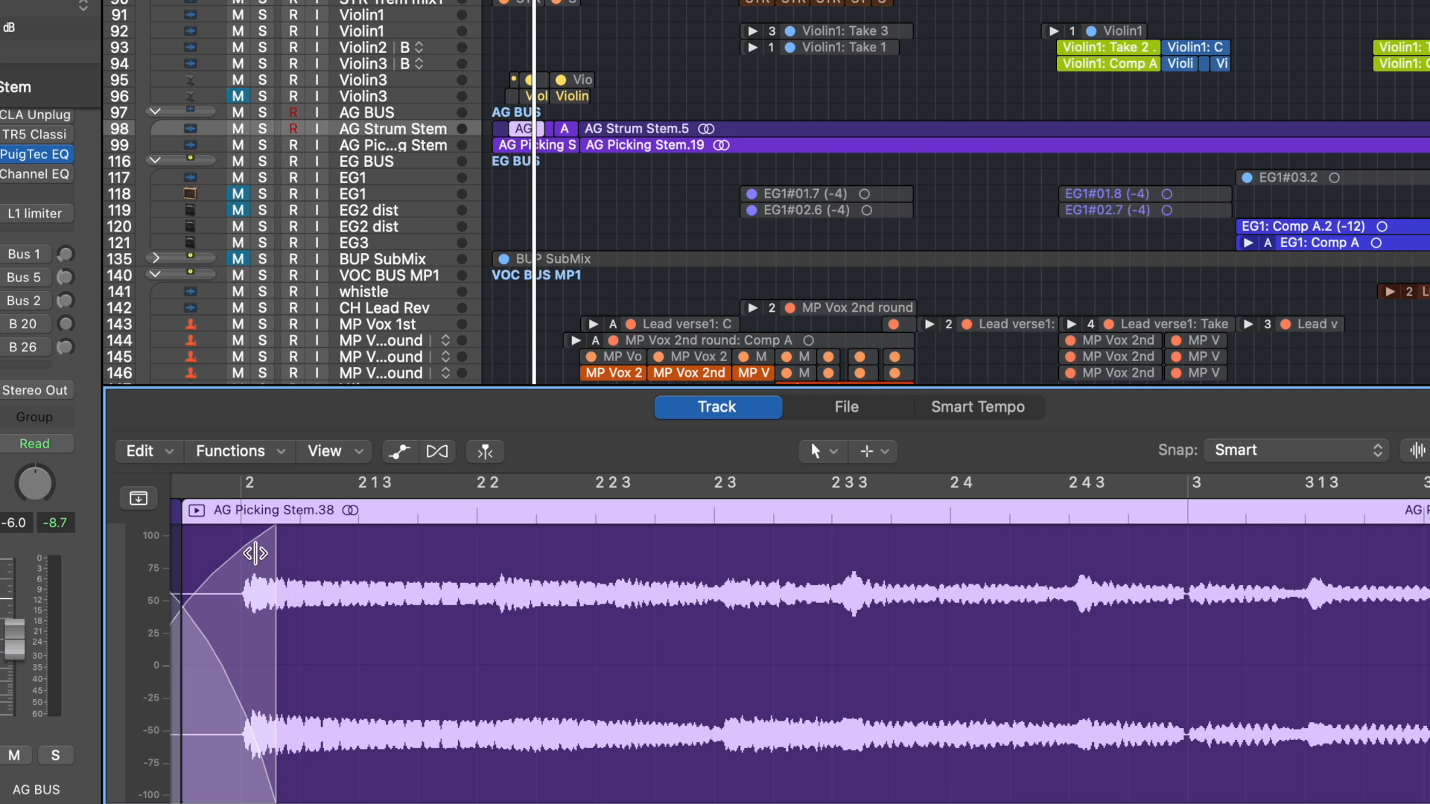
# Step: Select the AG Picking Stem.38 region on the AG Strum Stem track and audition it from the Track editor
pyautogui.hscroll(-5, 252, 514)
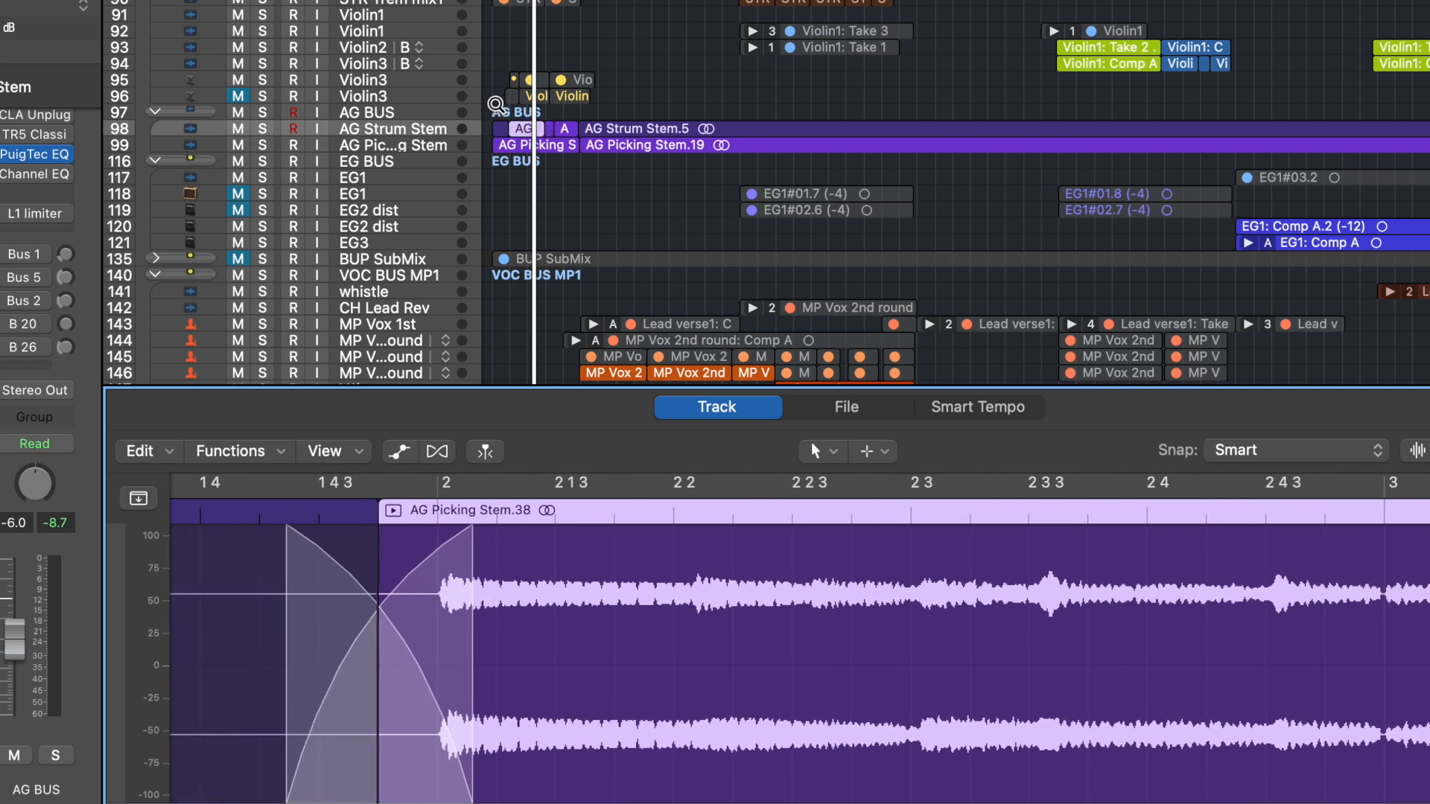
pyautogui.moveTo(496, 105); pyautogui.dragTo(939, 263)
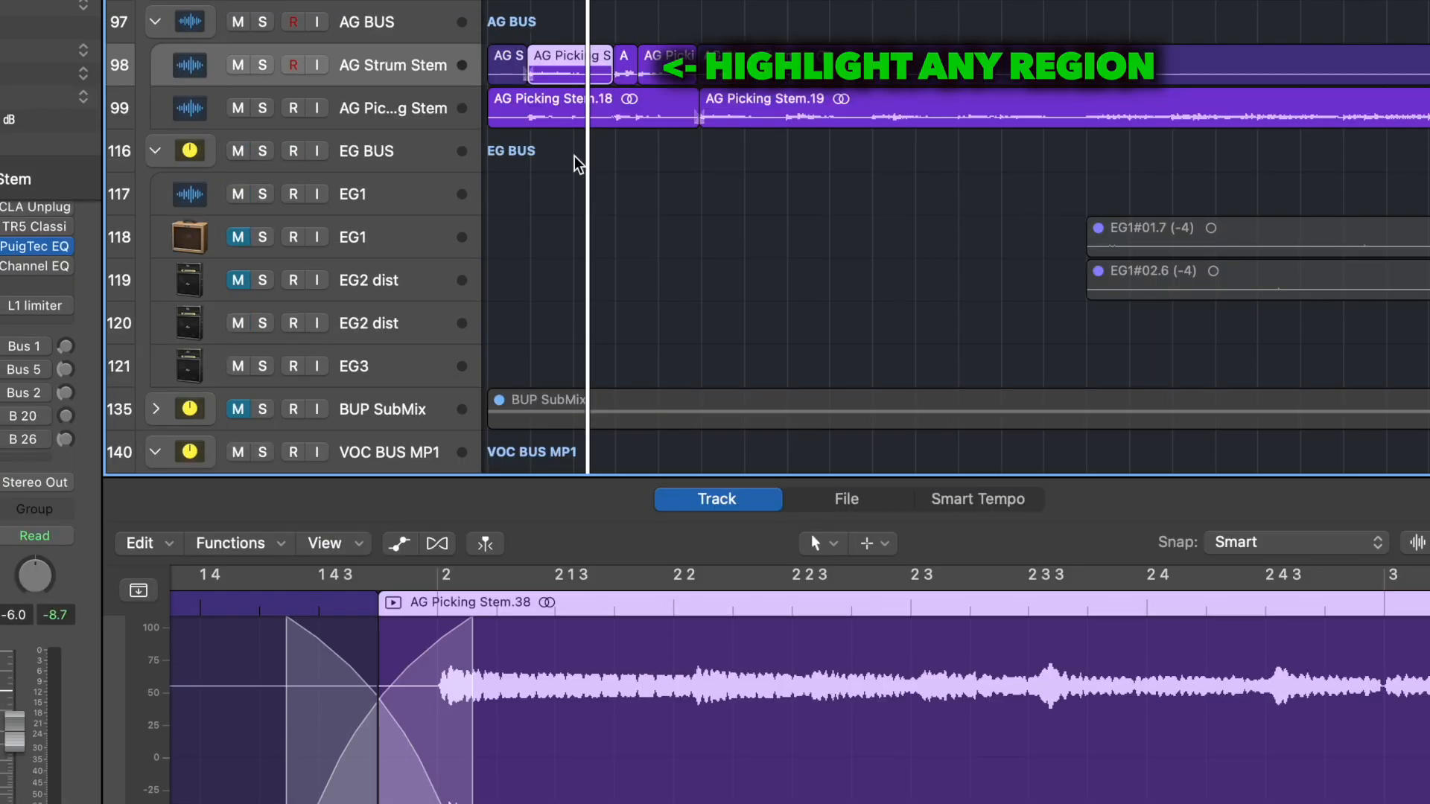
pyautogui.click(574, 60)
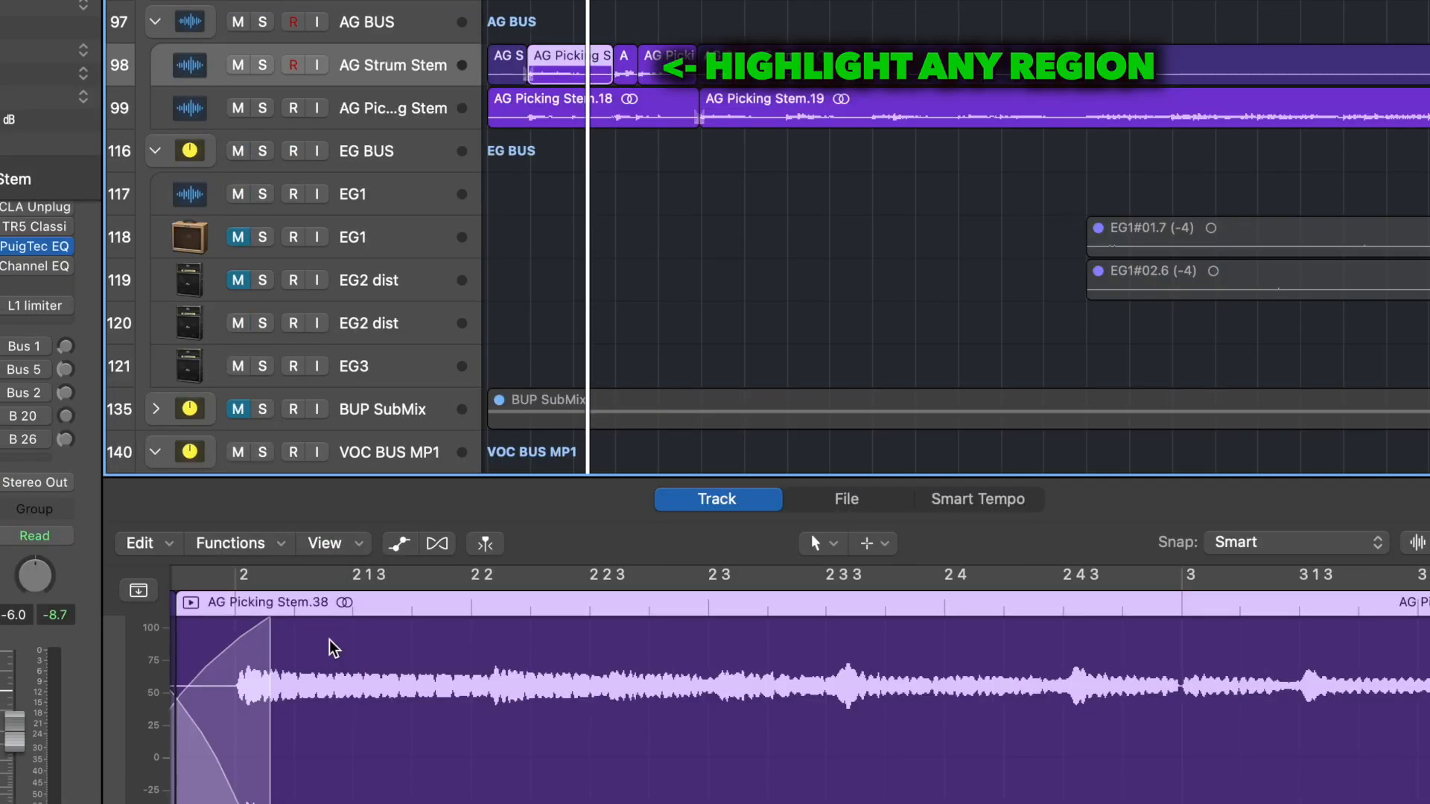
pyautogui.hscroll(-6, 333, 648)
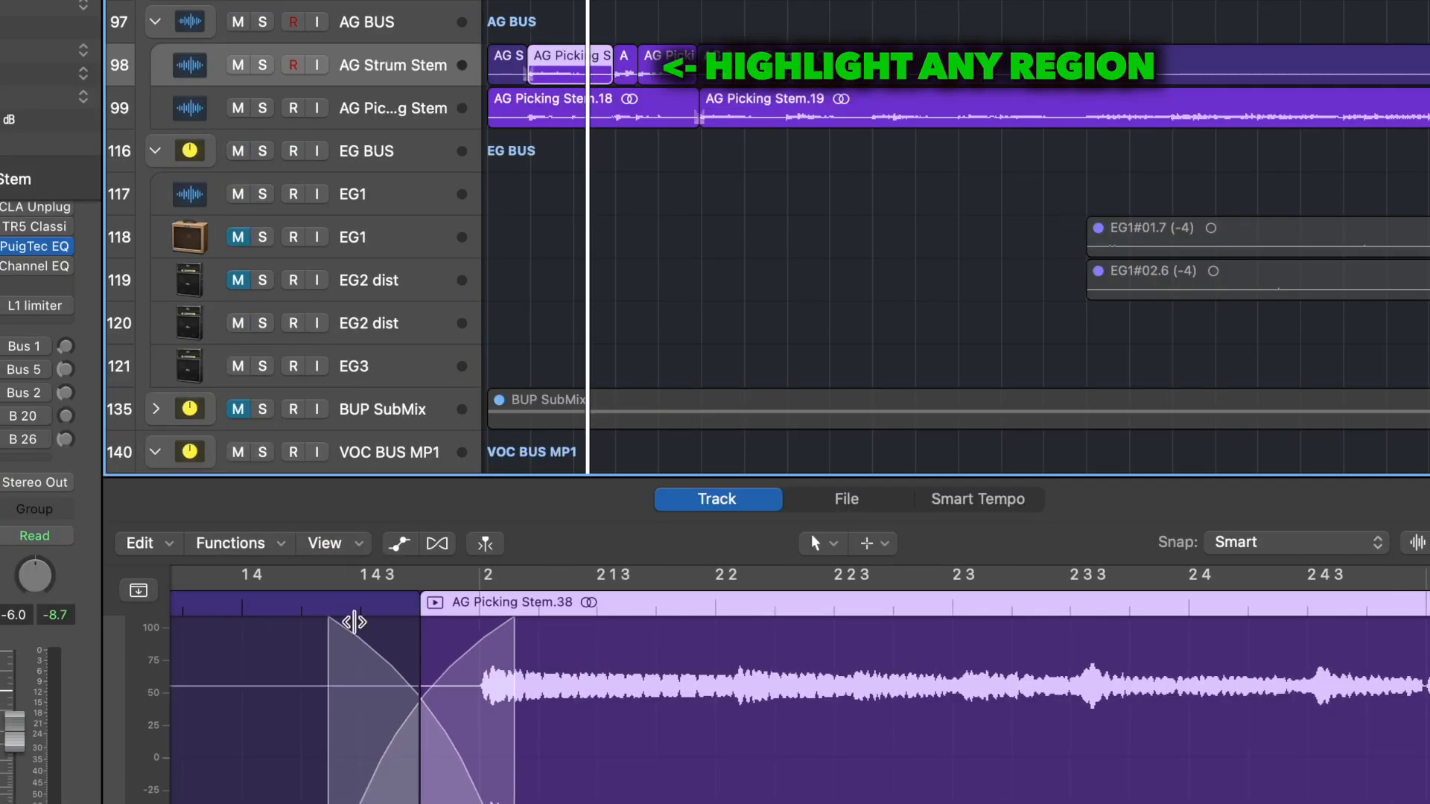
pyautogui.click(434, 603)
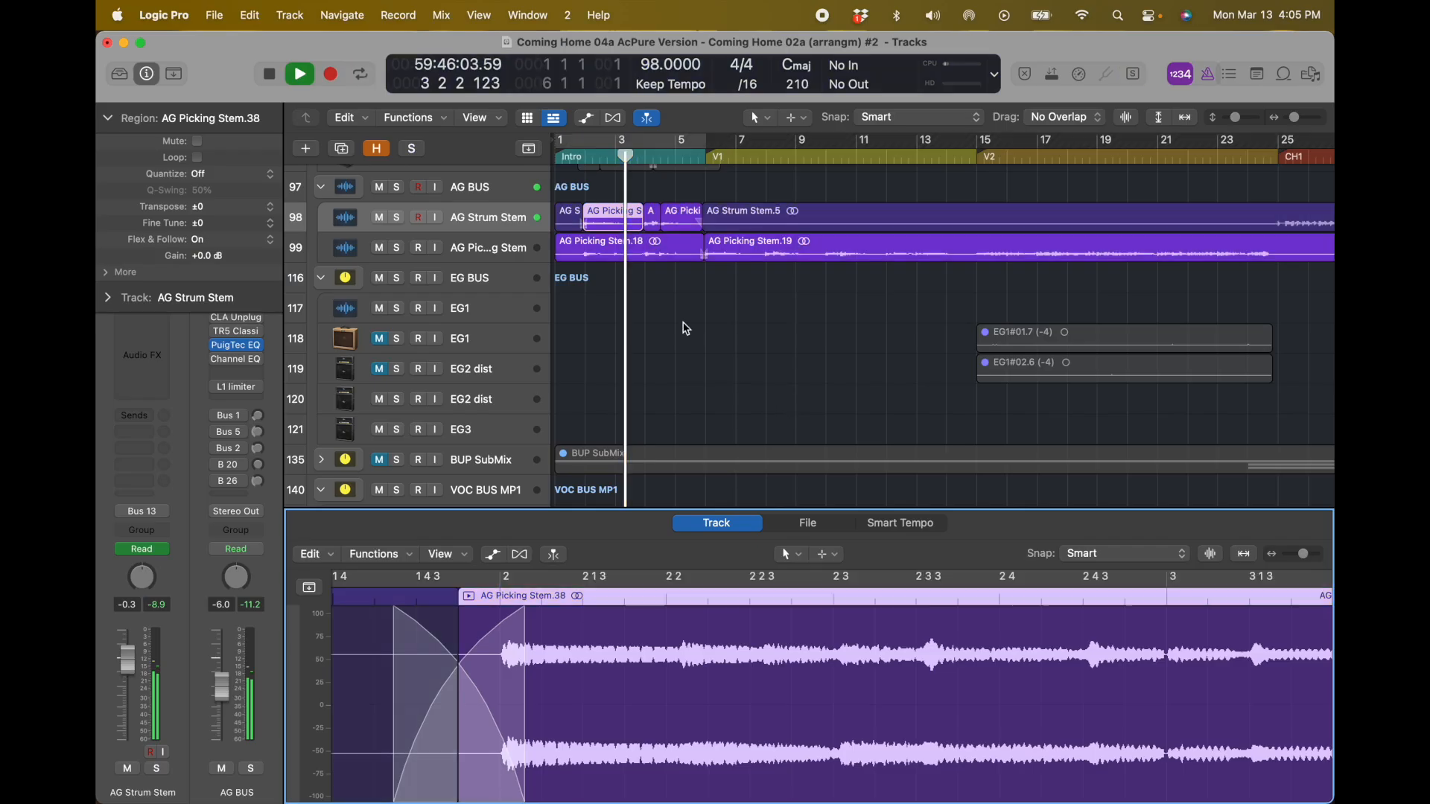
pyautogui.press('space')
# Step: Select the AG Picking Stem.37 region and audition it on its own from the Track editor
pyautogui.click(686, 216)
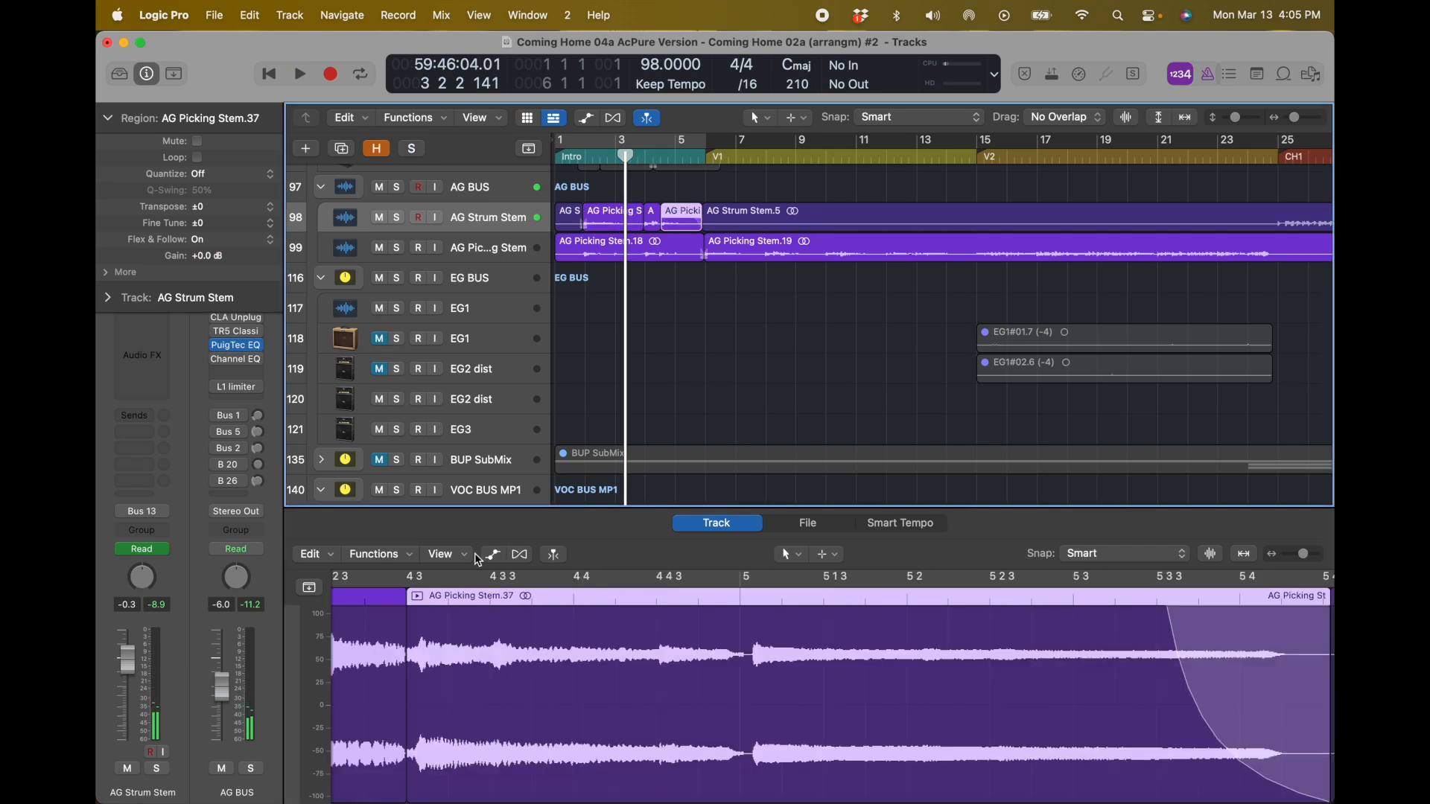
pyautogui.click(419, 601)
pyautogui.press('space')
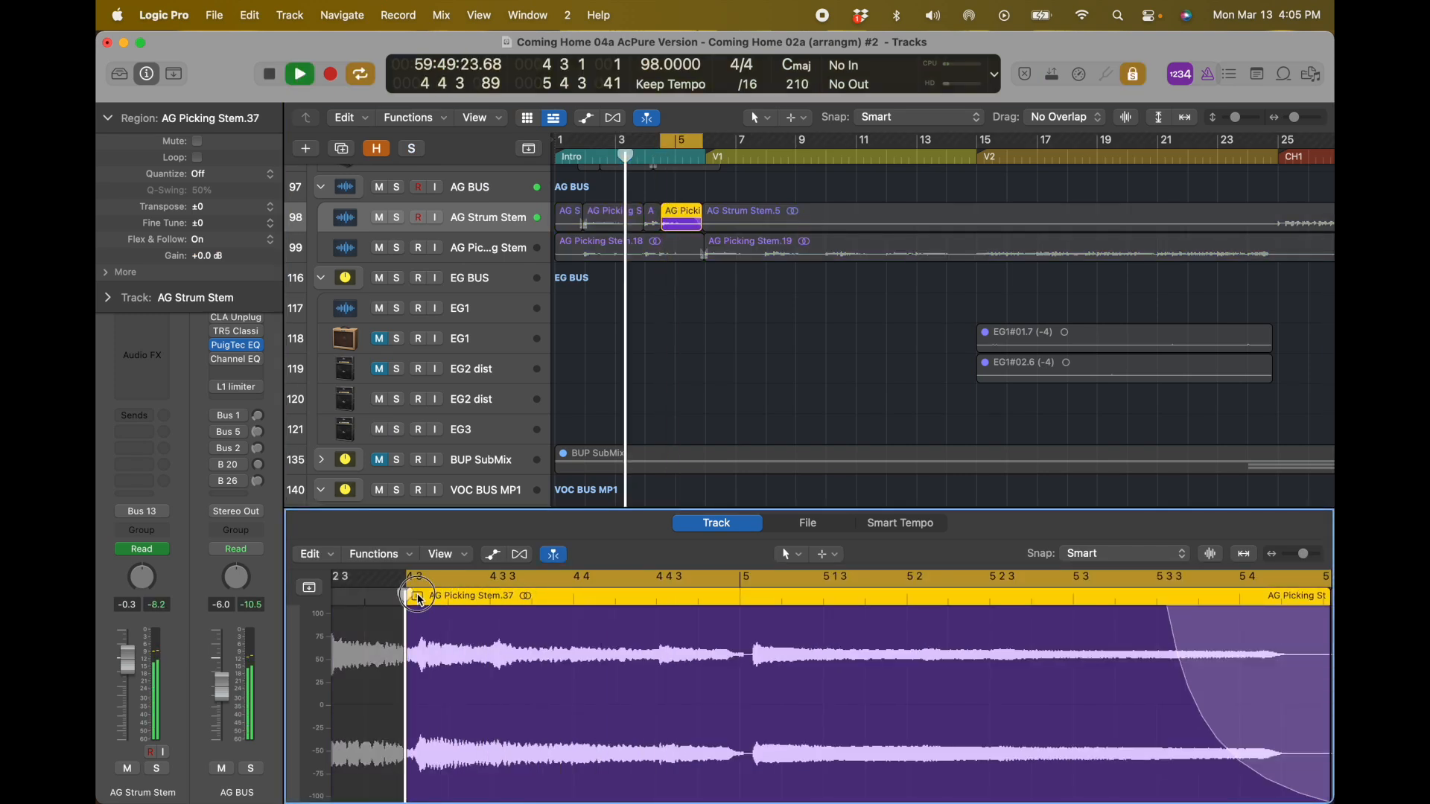
pyautogui.press('space')
# Step: Reselect AG Picking Stem.38 and try resizing it from its lower edges, settling on a length of 2 0 0 0
pyautogui.click(602, 212)
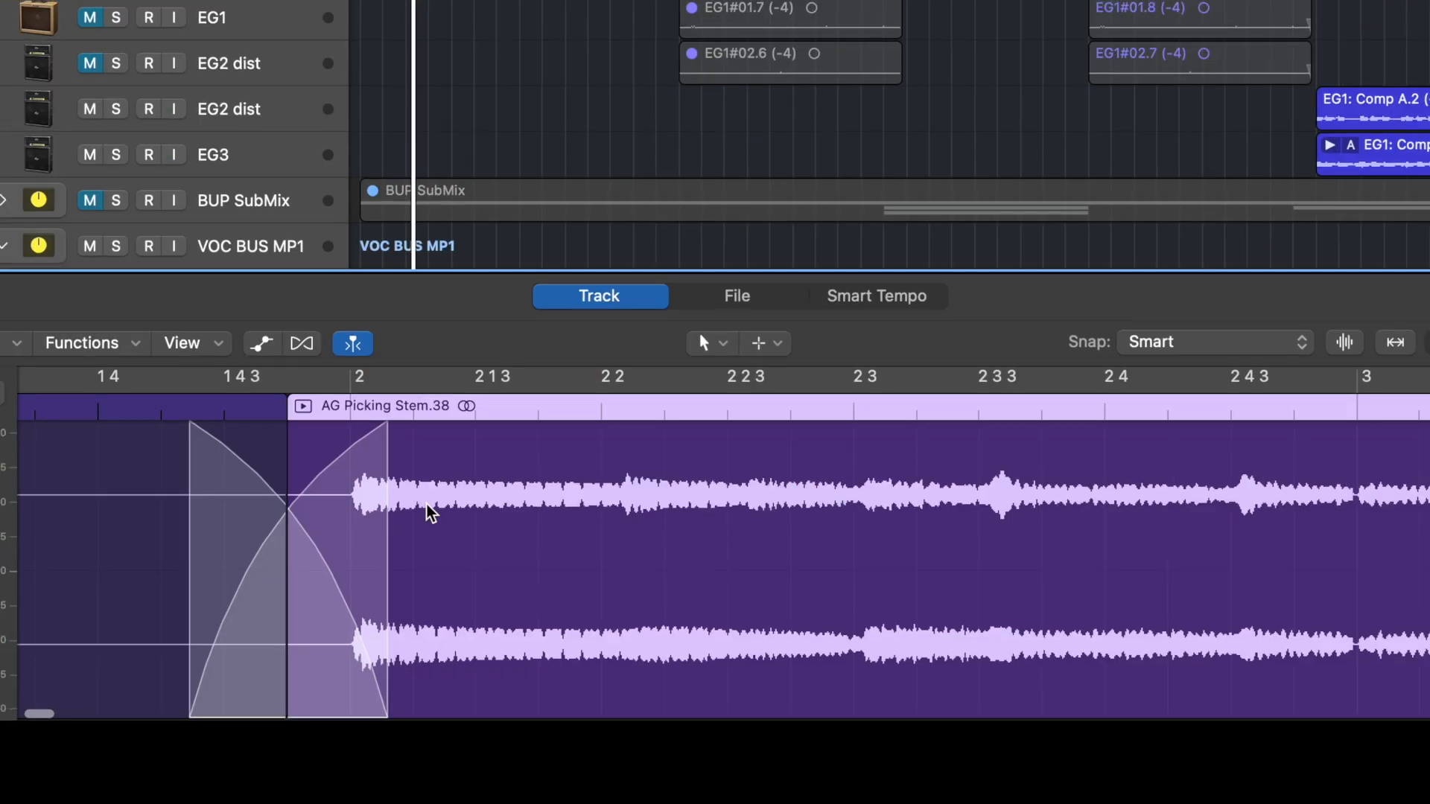
pyautogui.press('super+Left')
pyautogui.press('super+Left')
pyautogui.hscroll(5, 729, 550)
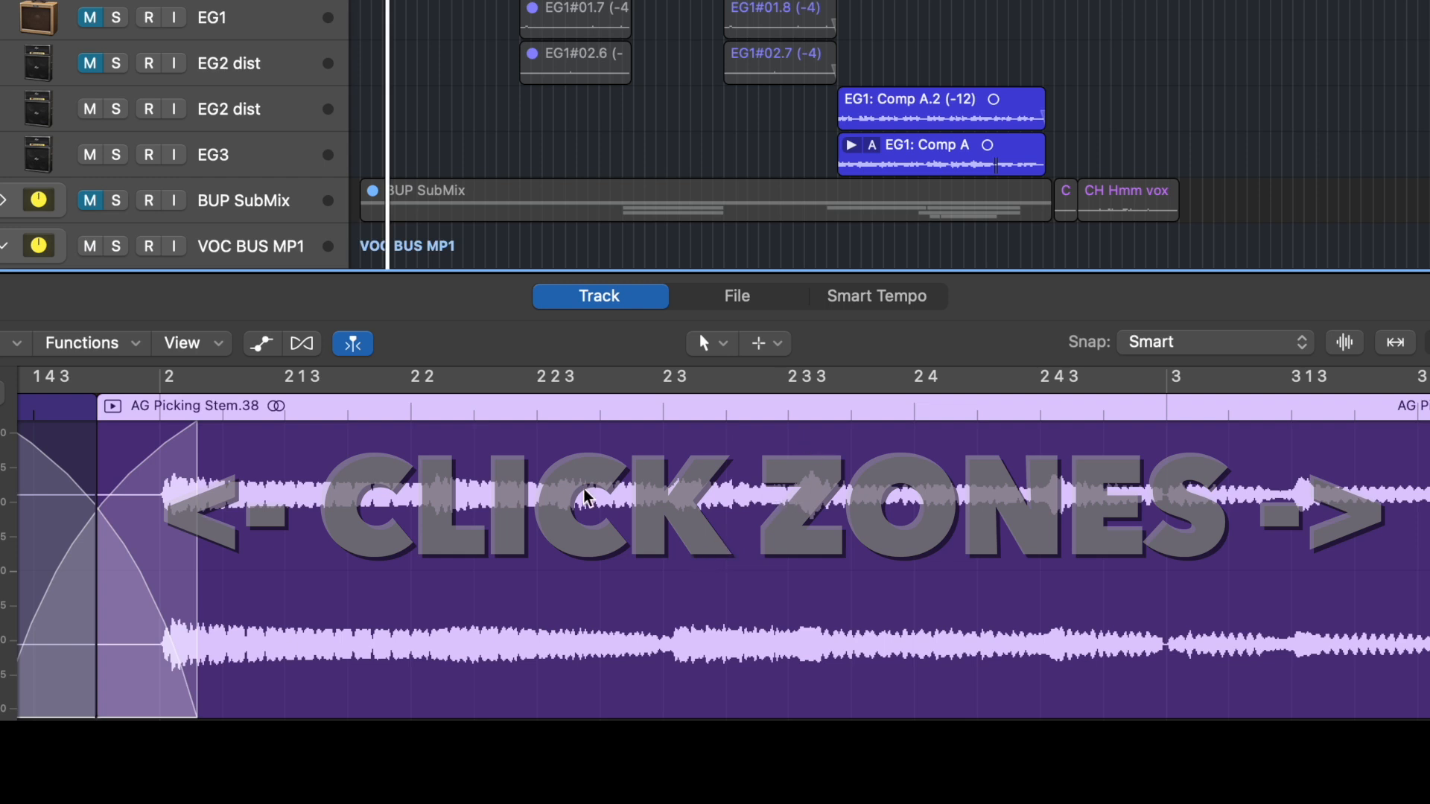
pyautogui.press('super+Left')
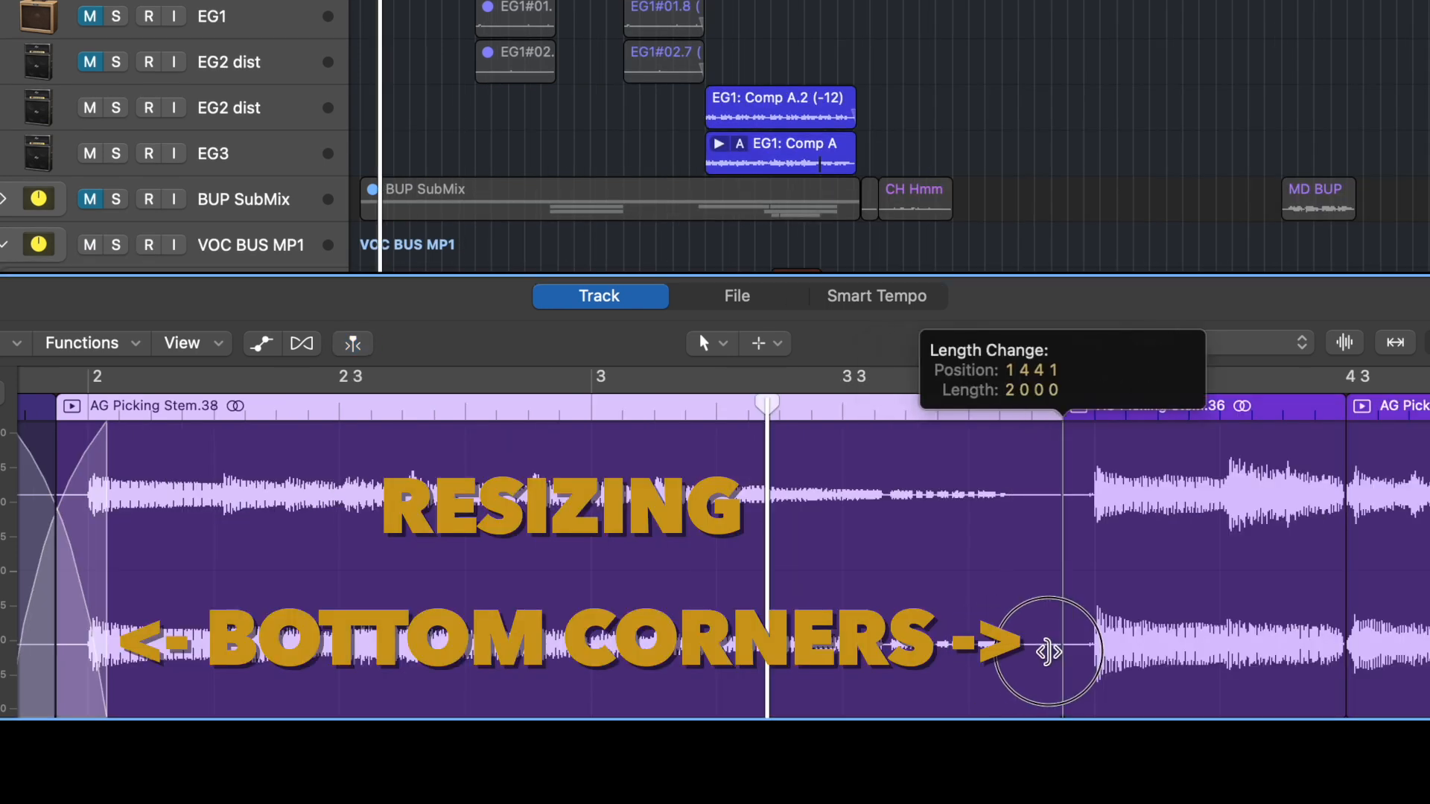
pyautogui.moveTo(1043, 653); pyautogui.dragTo(1062, 655)
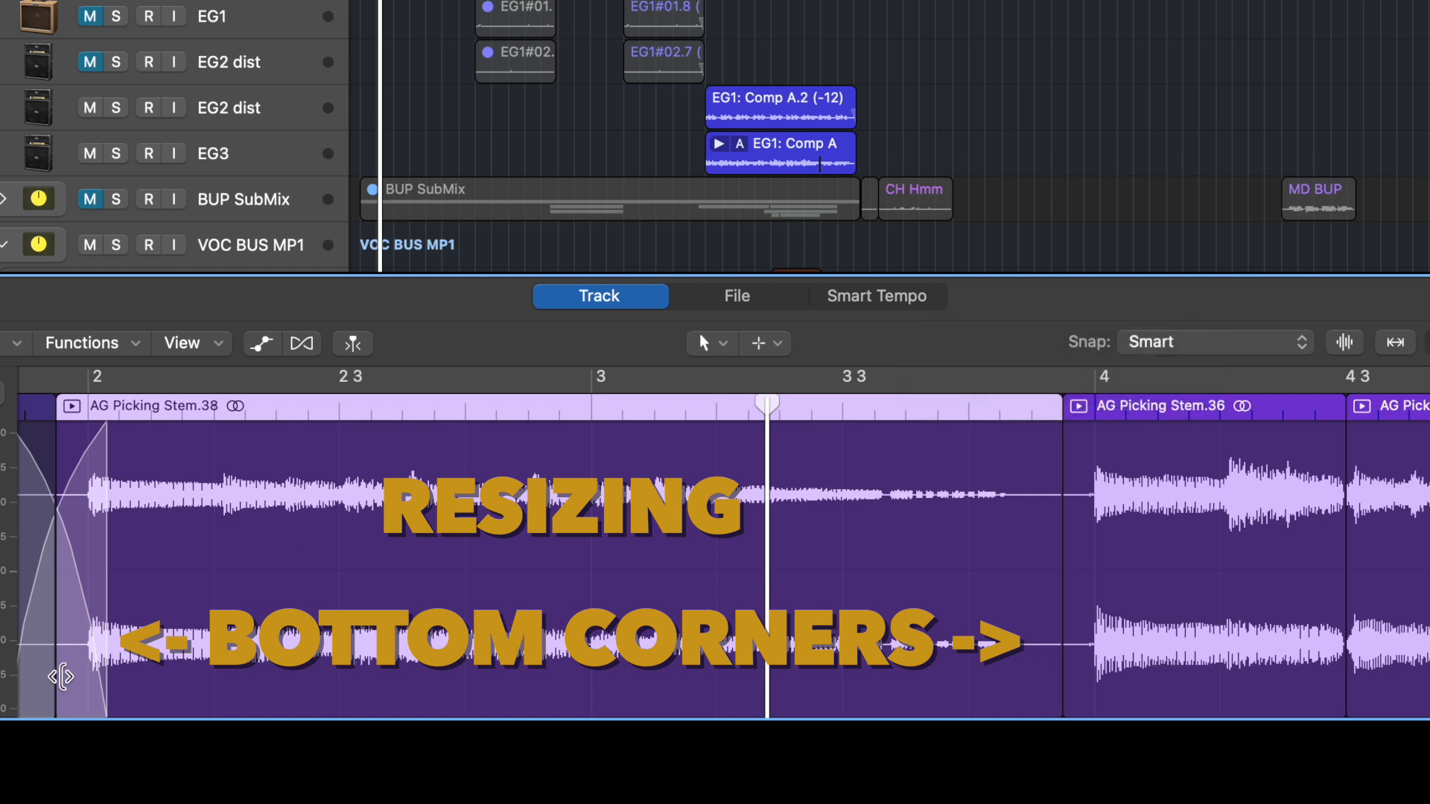
pyautogui.moveTo(61, 676)
pyautogui.mouseDown()
pyautogui.moveTo(179, 673)
pyautogui.moveTo(57, 656)
pyautogui.mouseUp()
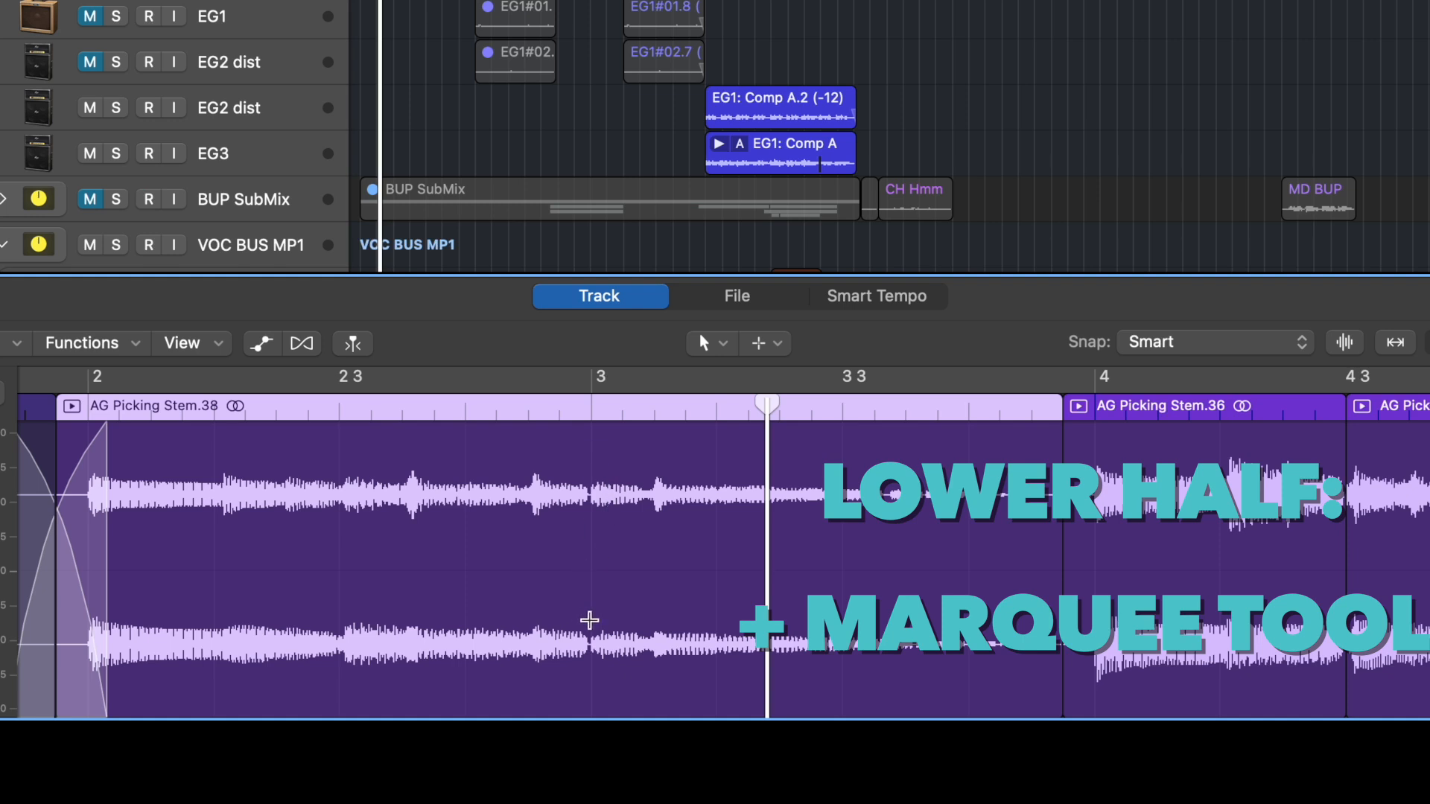
# Step: Try deleting a short marquee selection starting at bar 3 of AG Picking Stem.38, and undo the deletion
pyautogui.moveTo(589, 619); pyautogui.dragTo(646, 630)
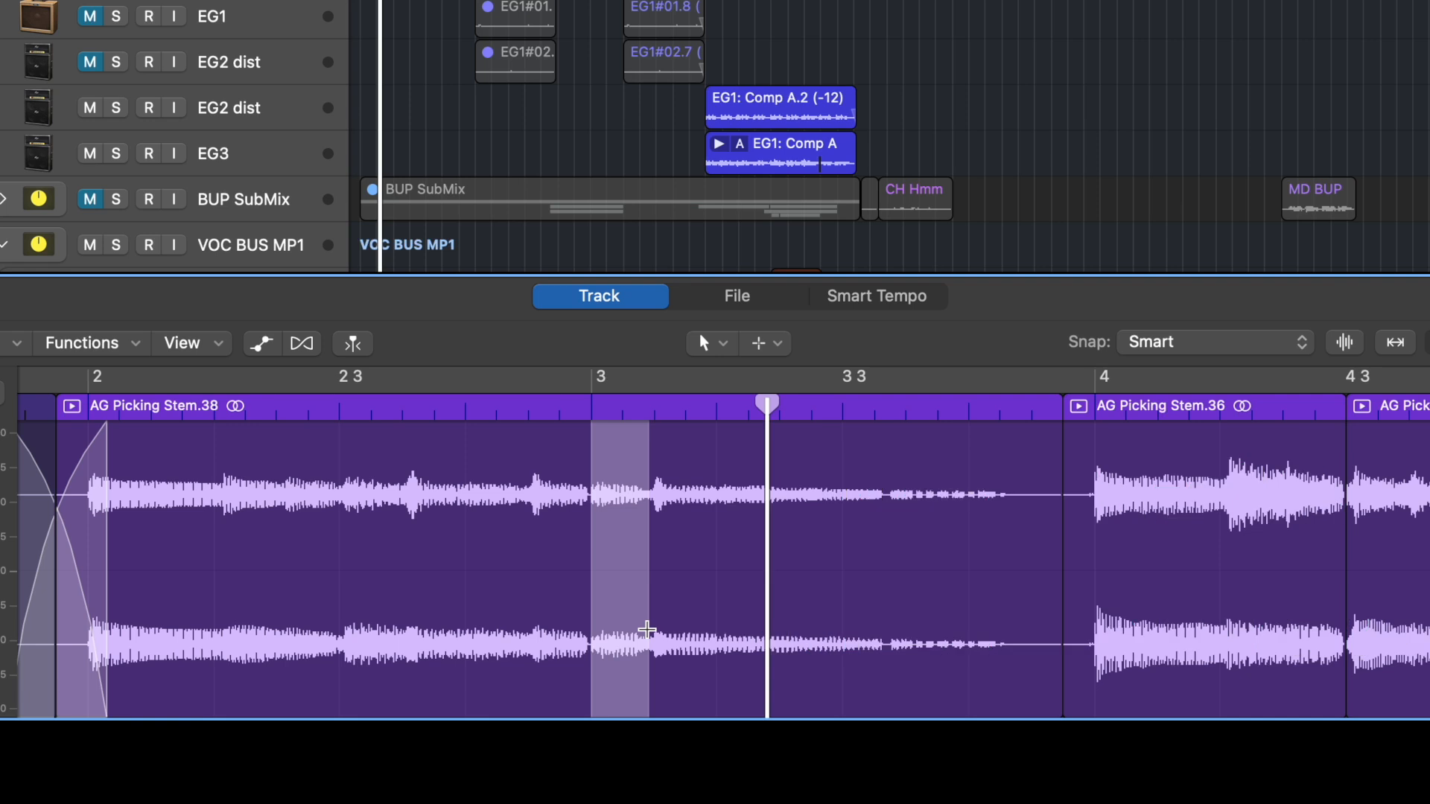
pyautogui.press('Delete')
pyautogui.press('super+z')
# Step: Split AG Picking Stem.38 shortly after bar 3 and move the second part back to start at bar 3
pyautogui.click(652, 625)
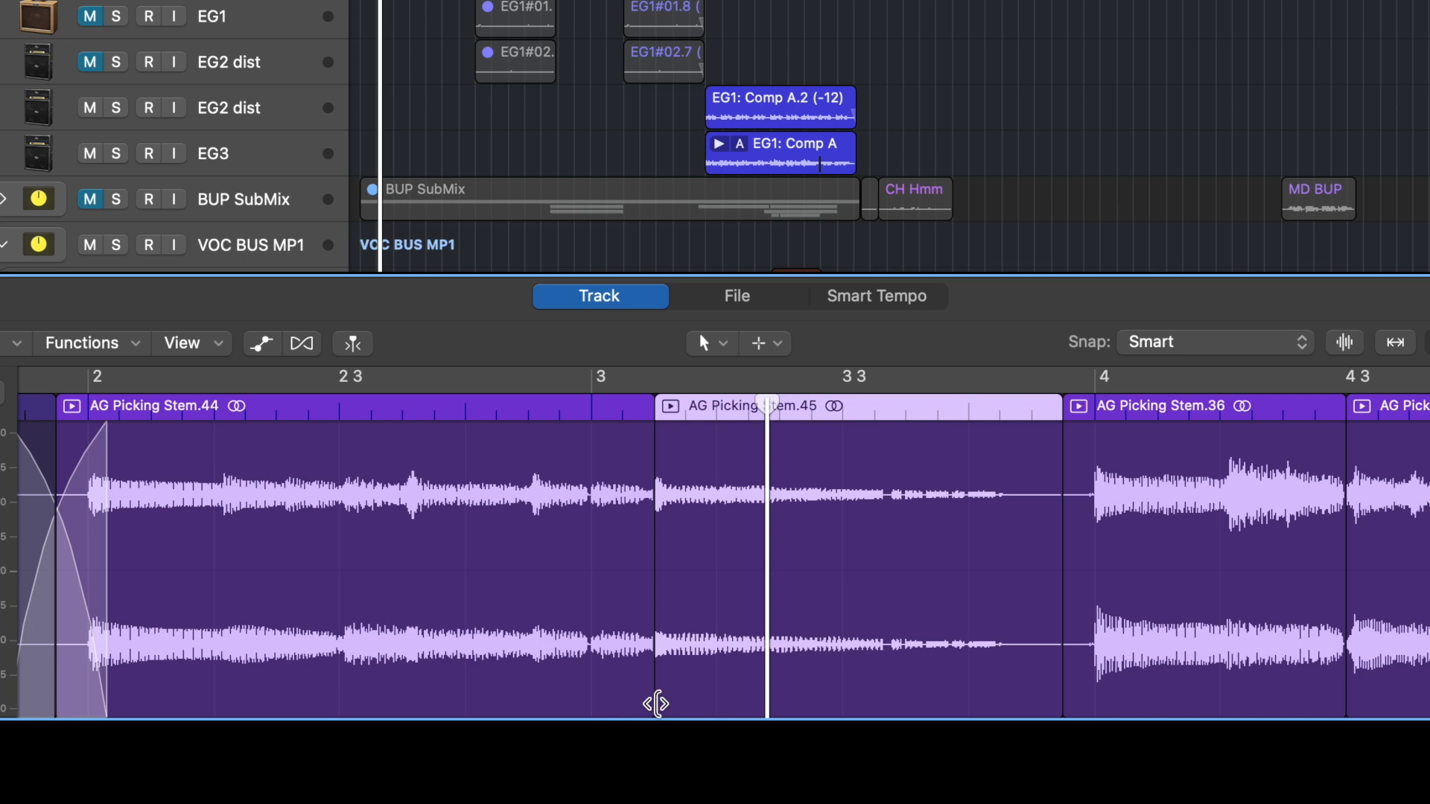
pyautogui.moveTo(721, 574); pyautogui.dragTo(662, 561)
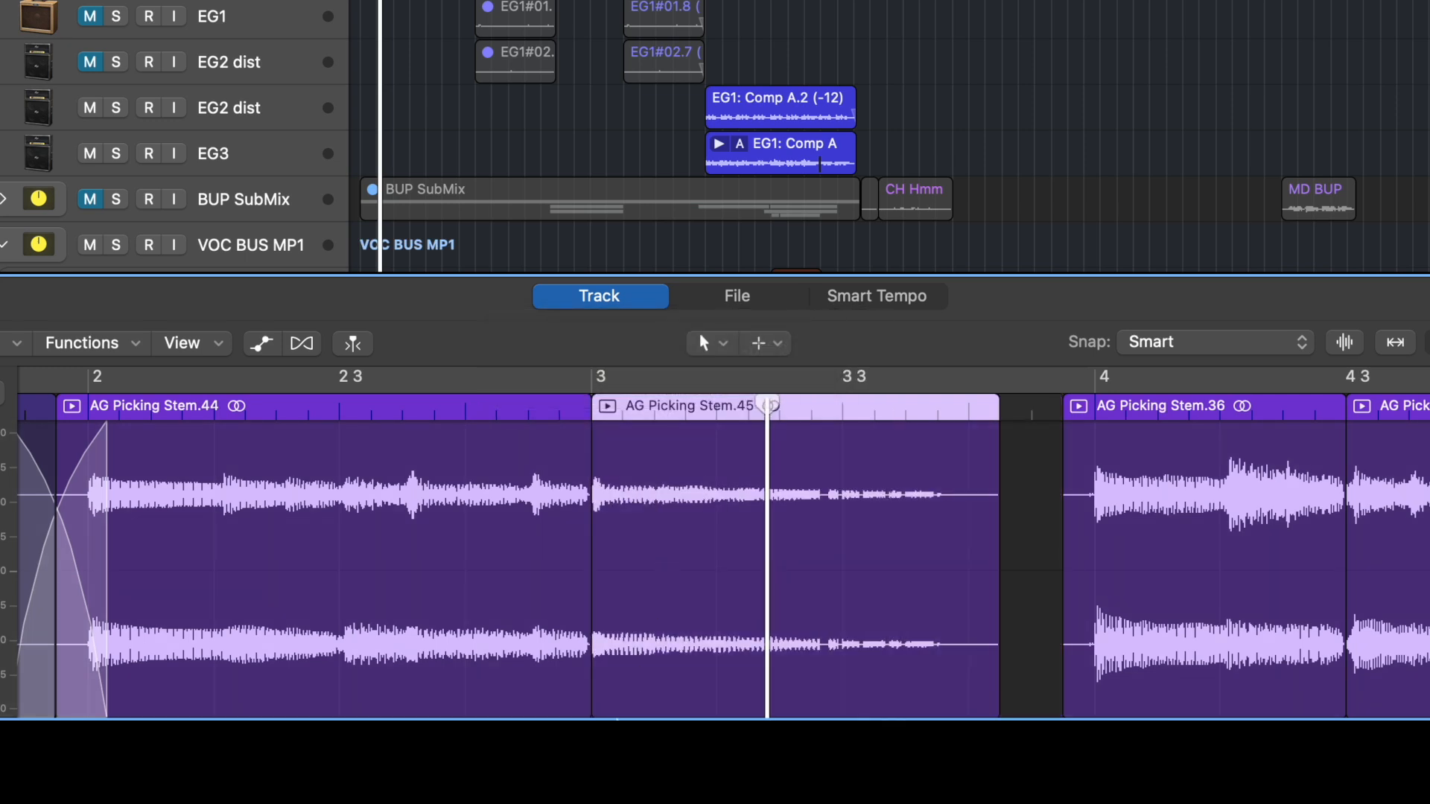
# Step: Add short crossfades at the bar 3 and 4 3 region joins, and a fade-out at the end of AG Picking Stem.45
pyautogui.moveTo(568, 440); pyautogui.dragTo(596, 455)
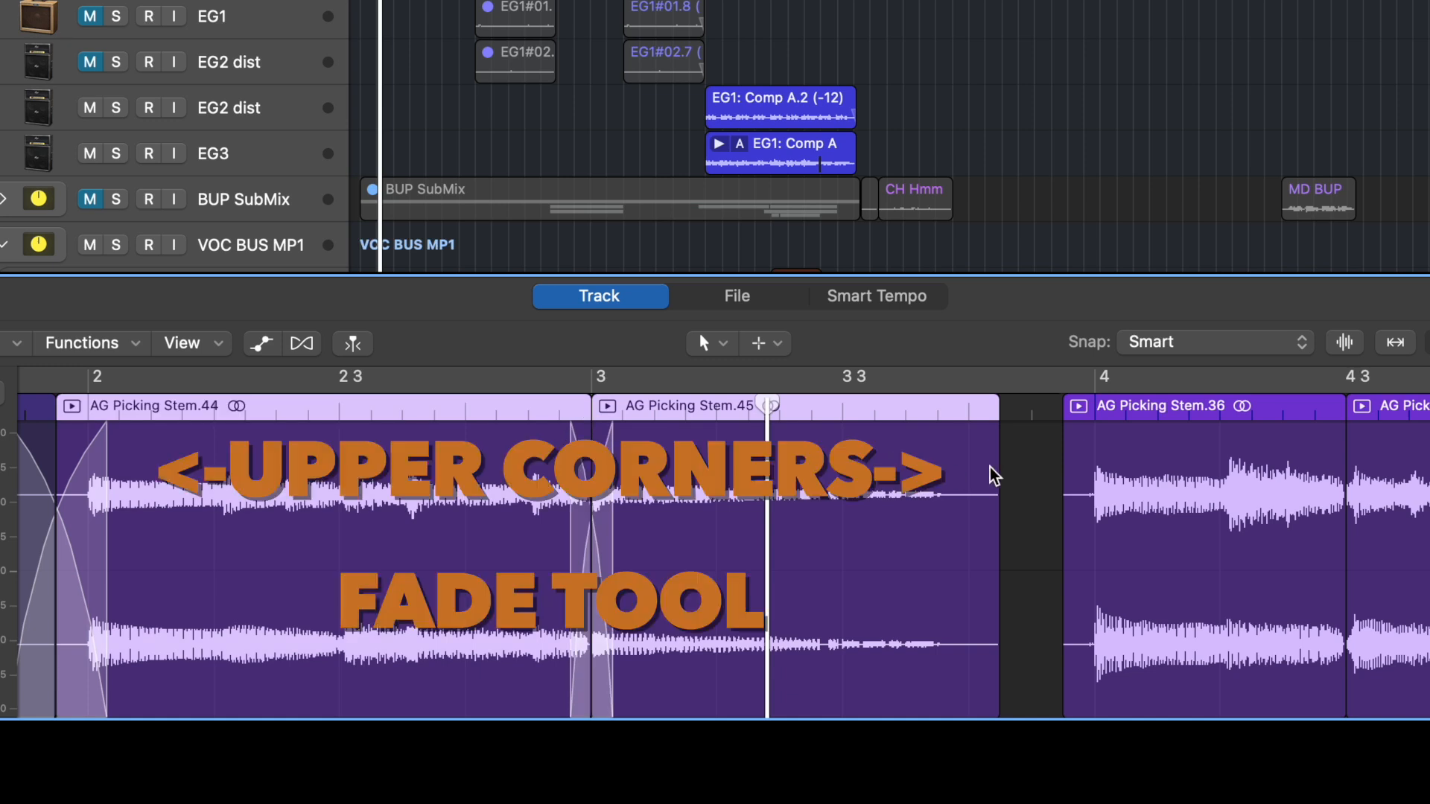
pyautogui.moveTo(996, 426); pyautogui.dragTo(977, 441)
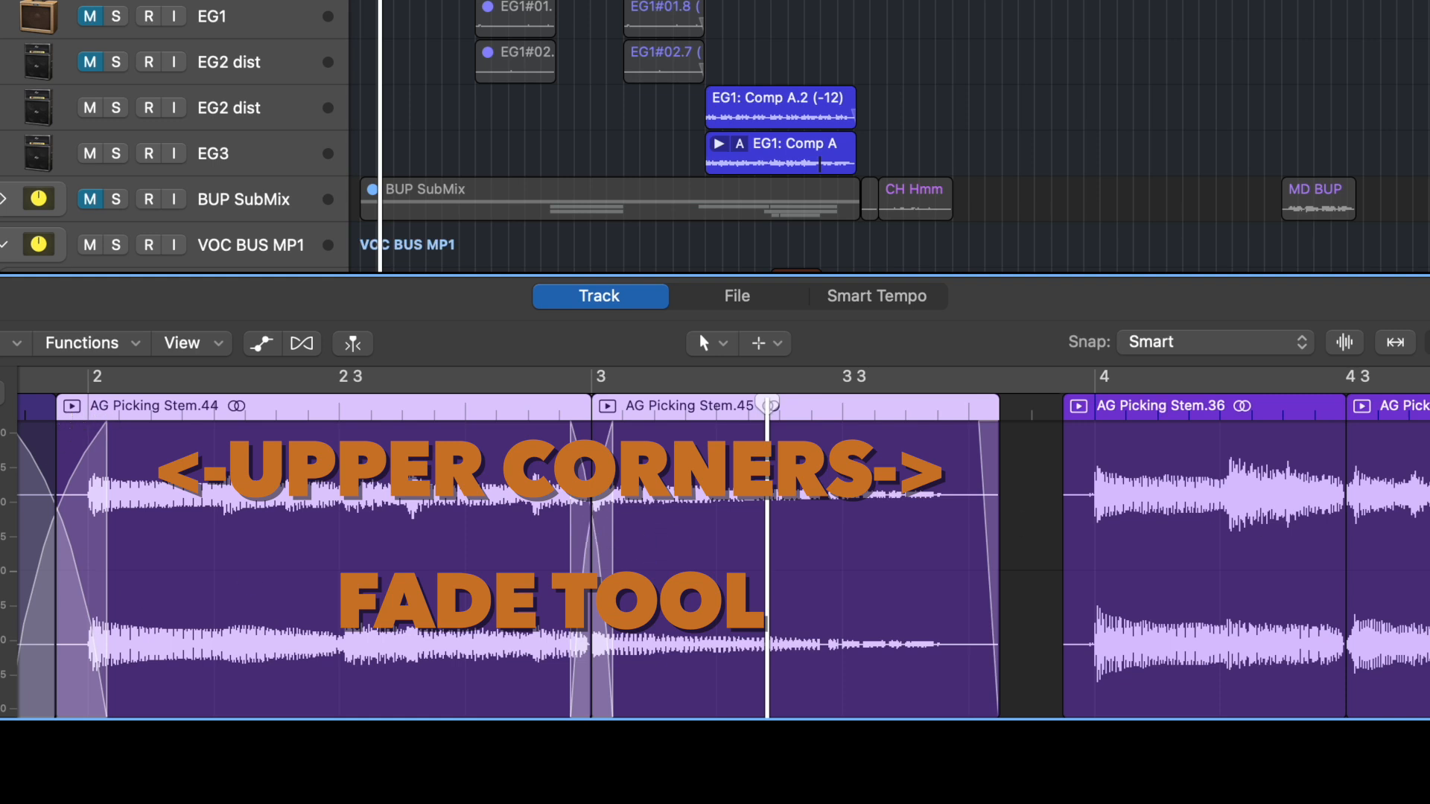
pyautogui.click(1349, 436)
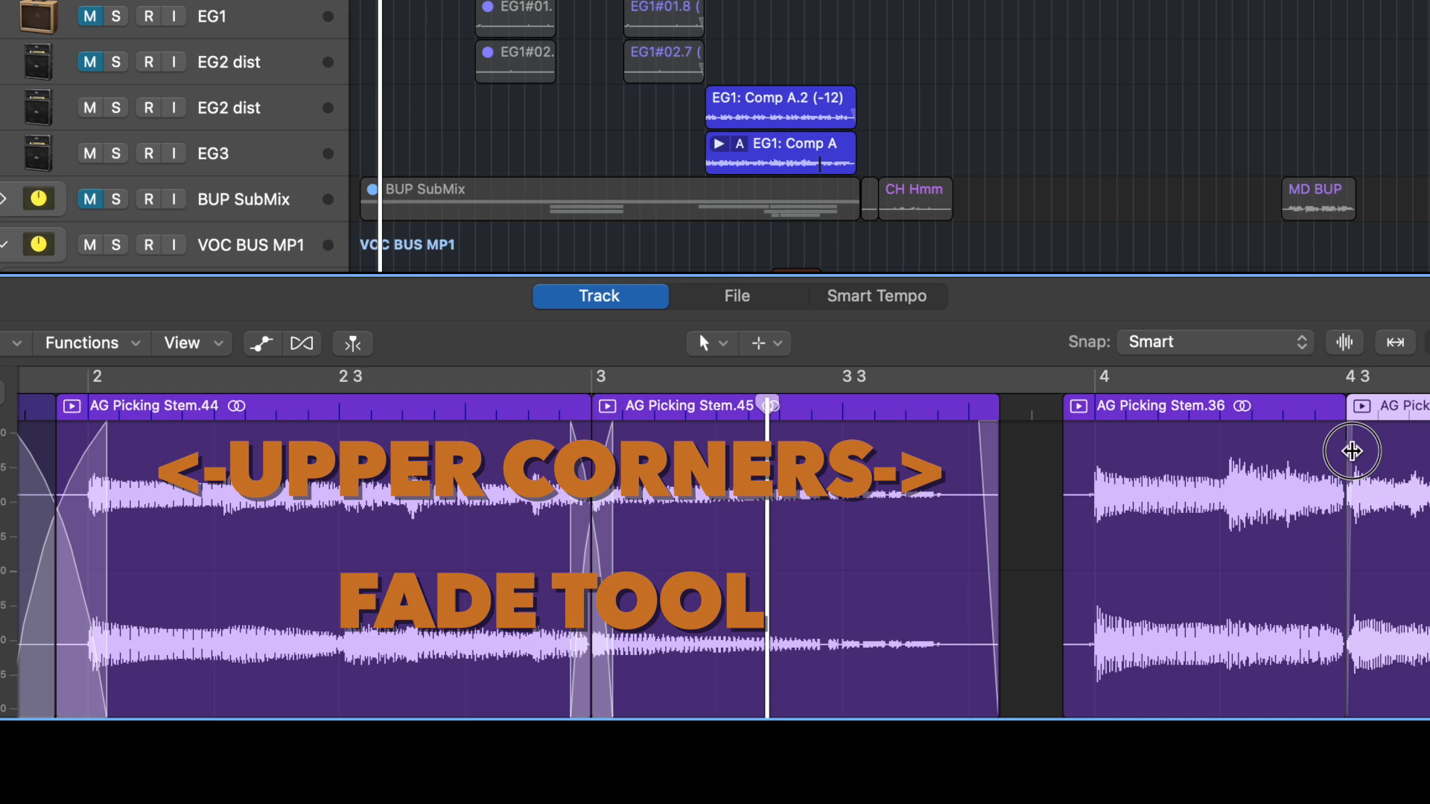
pyautogui.moveTo(1352, 451)
pyautogui.mouseDown()
pyautogui.moveTo(1328, 448)
pyautogui.moveTo(1354, 456)
pyautogui.moveTo(1341, 444)
pyautogui.mouseUp()
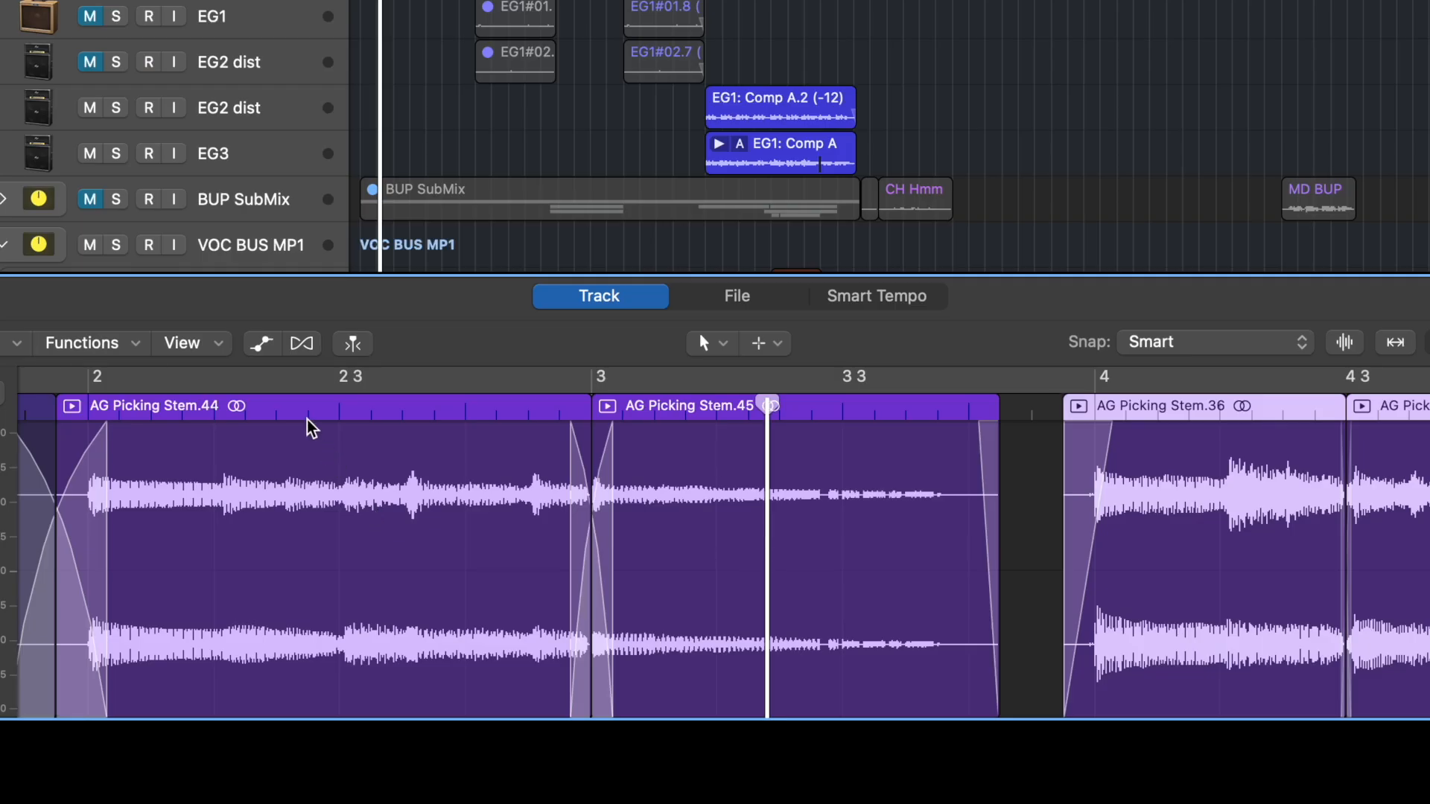
# Step: Show Flex Time in the Track editor and try out the flex marker inside AG Picking Stem.45
pyautogui.click(307, 346)
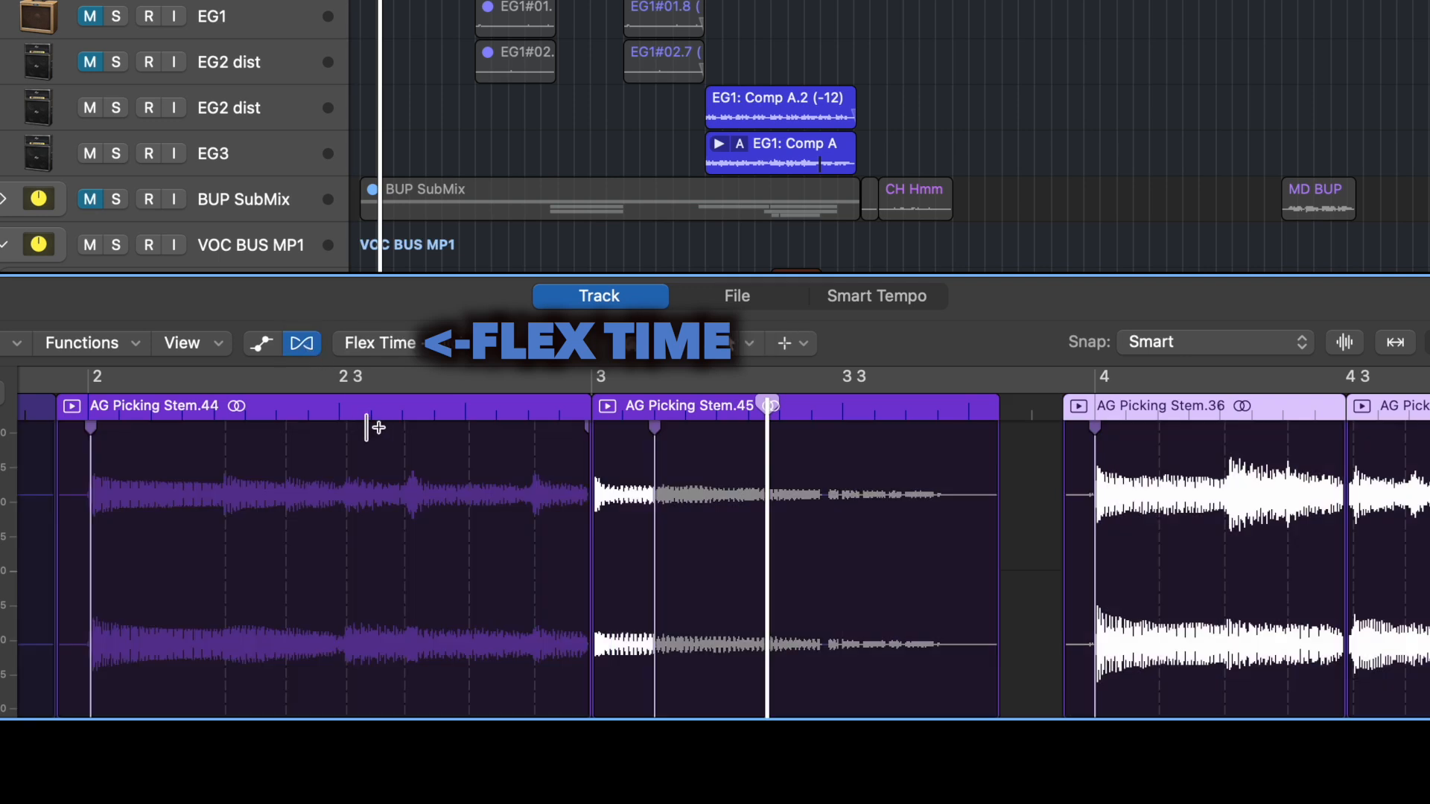
pyautogui.doubleClick(654, 499)
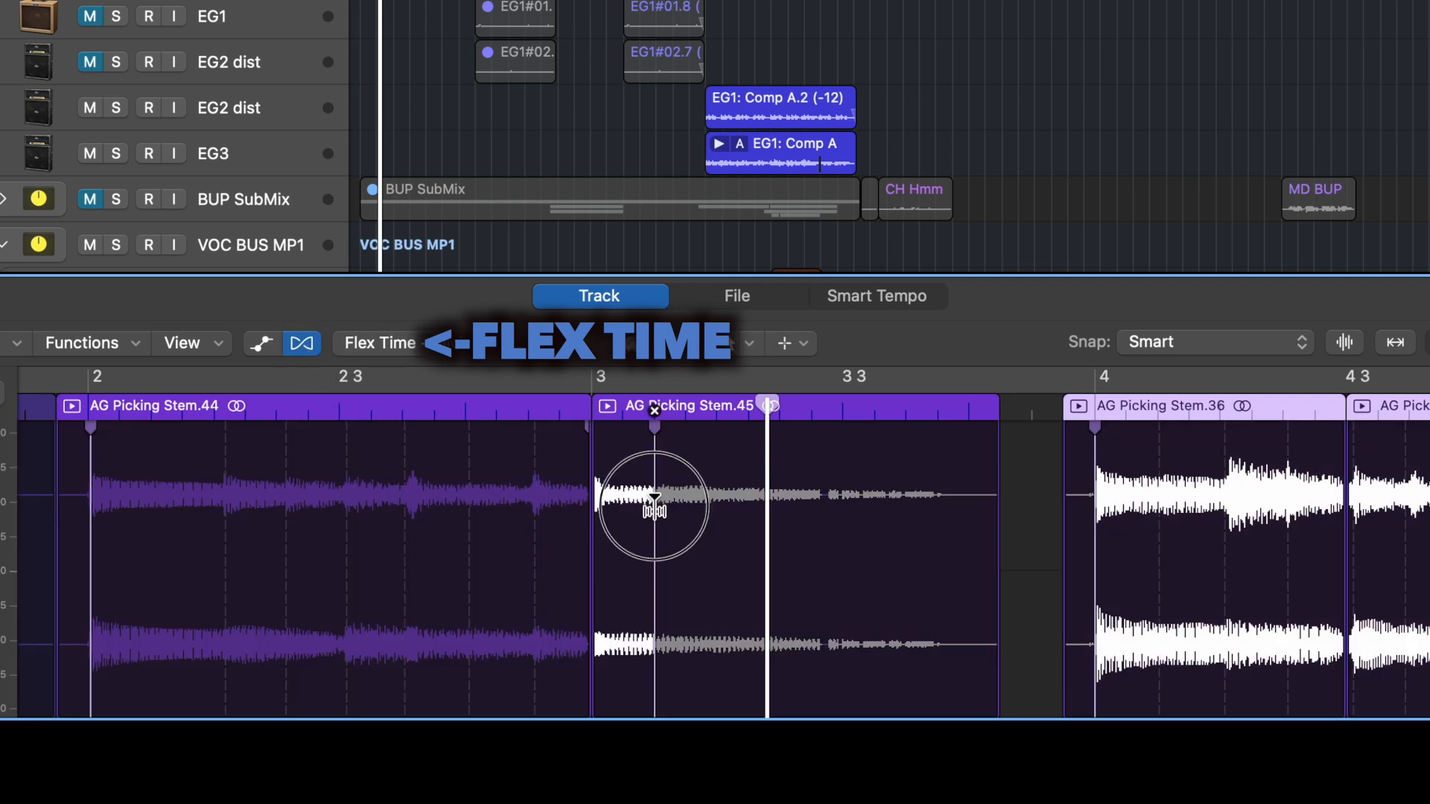
pyautogui.click(469, 529)
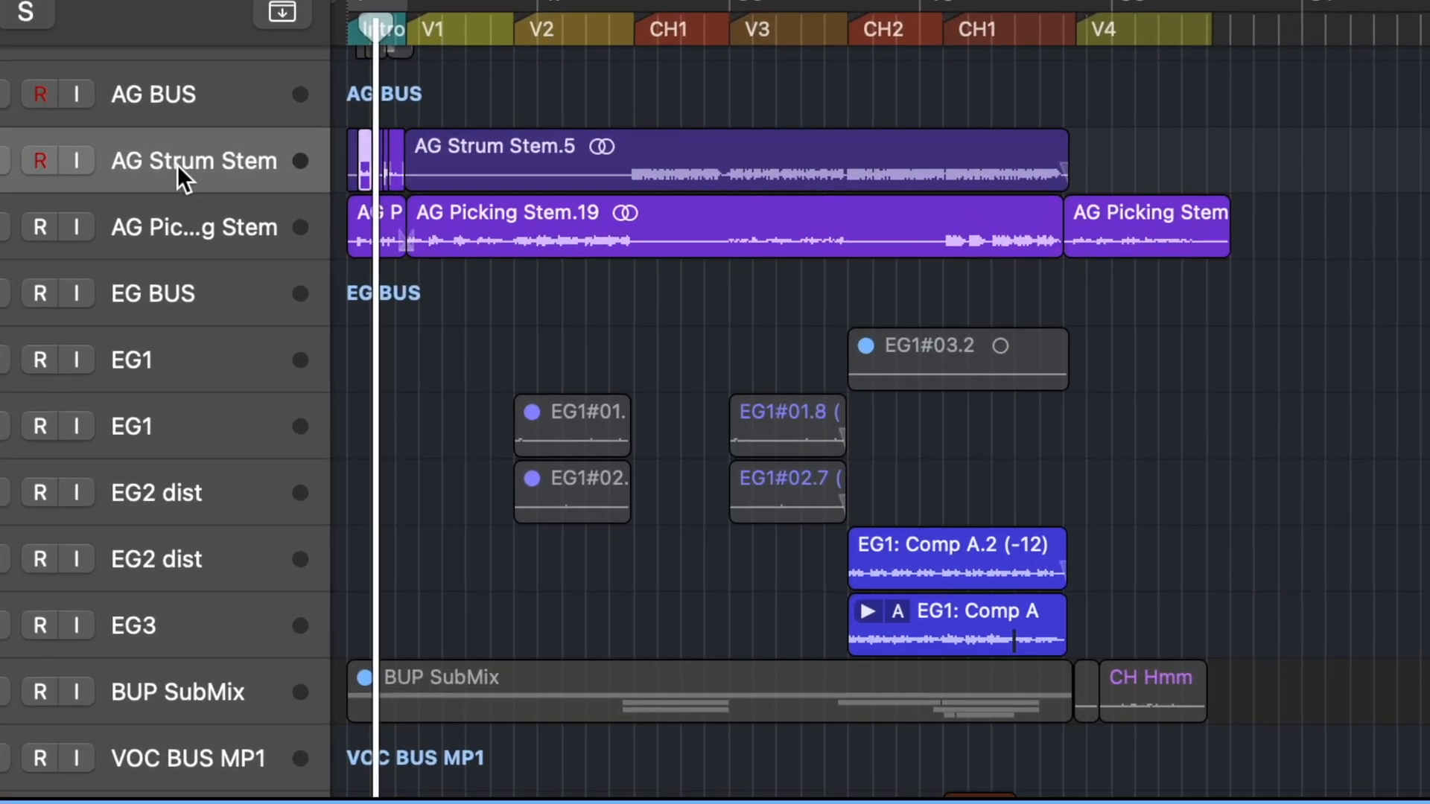
# Step: Select the AG Strum Stem track and switch the flex display in the main tracks area on and off again
pyautogui.click(305, 163)
pyautogui.press('super+f')
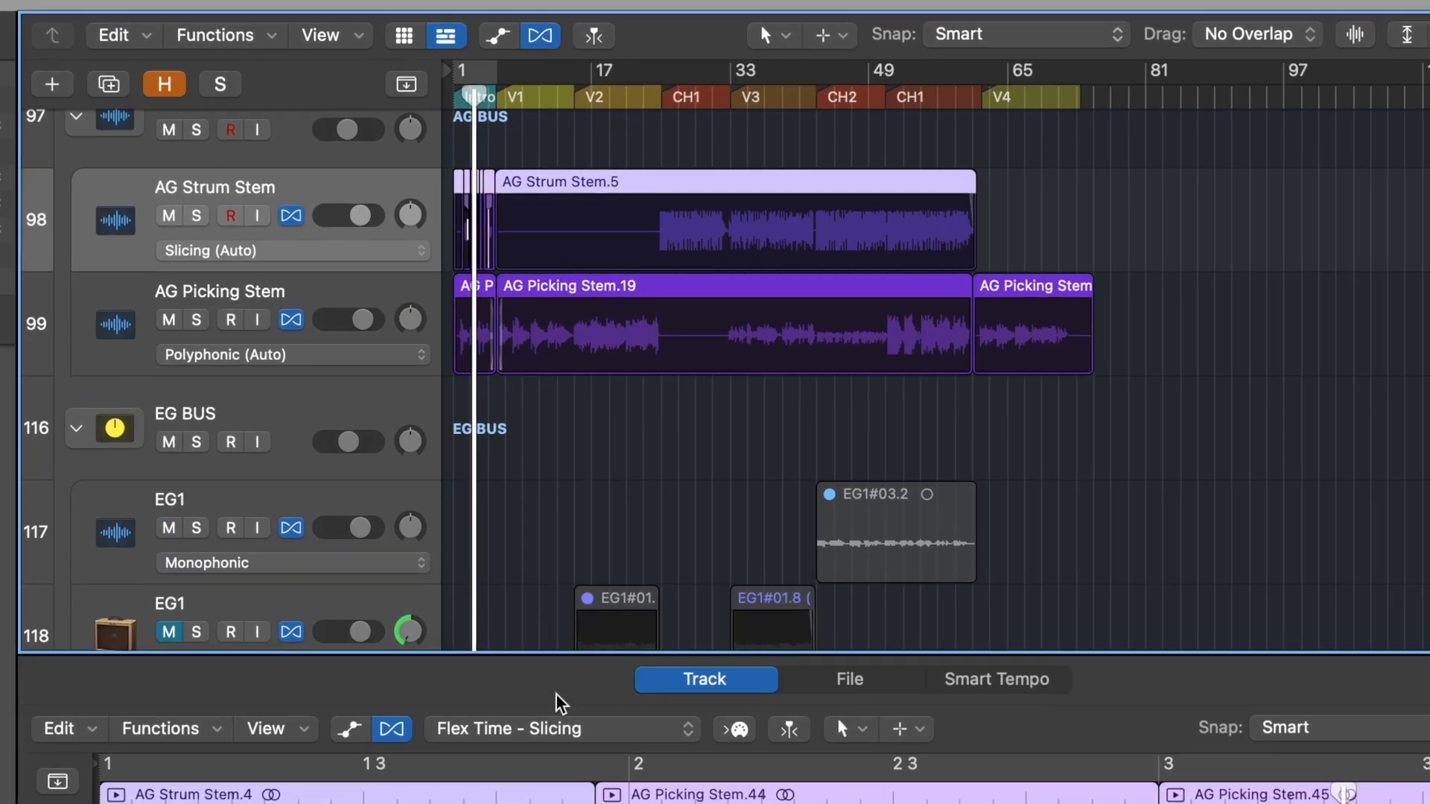
pyautogui.press('super+f')
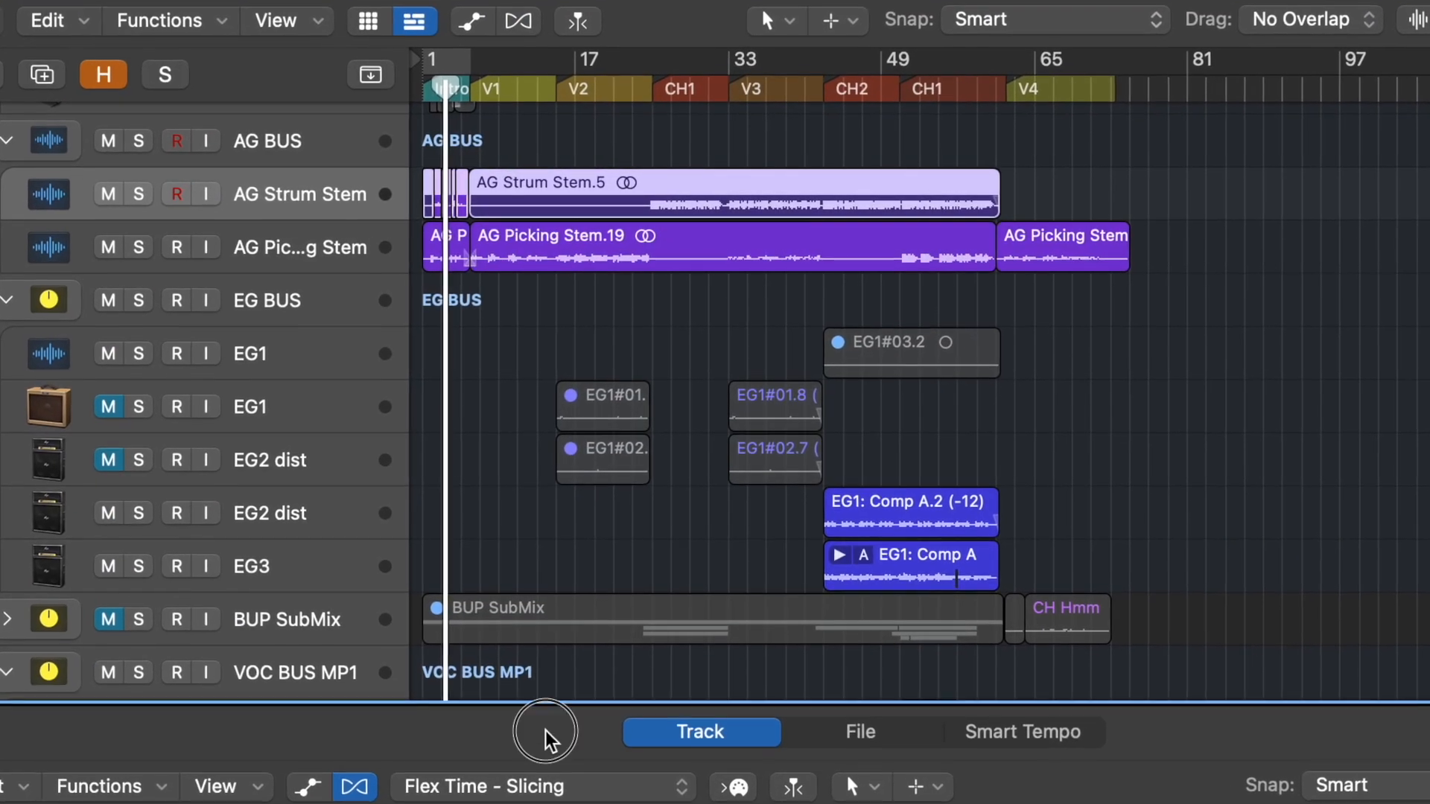
# Step: Show the AG Strum Stem track's volume automation in the Track editor
pyautogui.moveTo(549, 735); pyautogui.dragTo(559, 298)
pyautogui.click(261, 346)
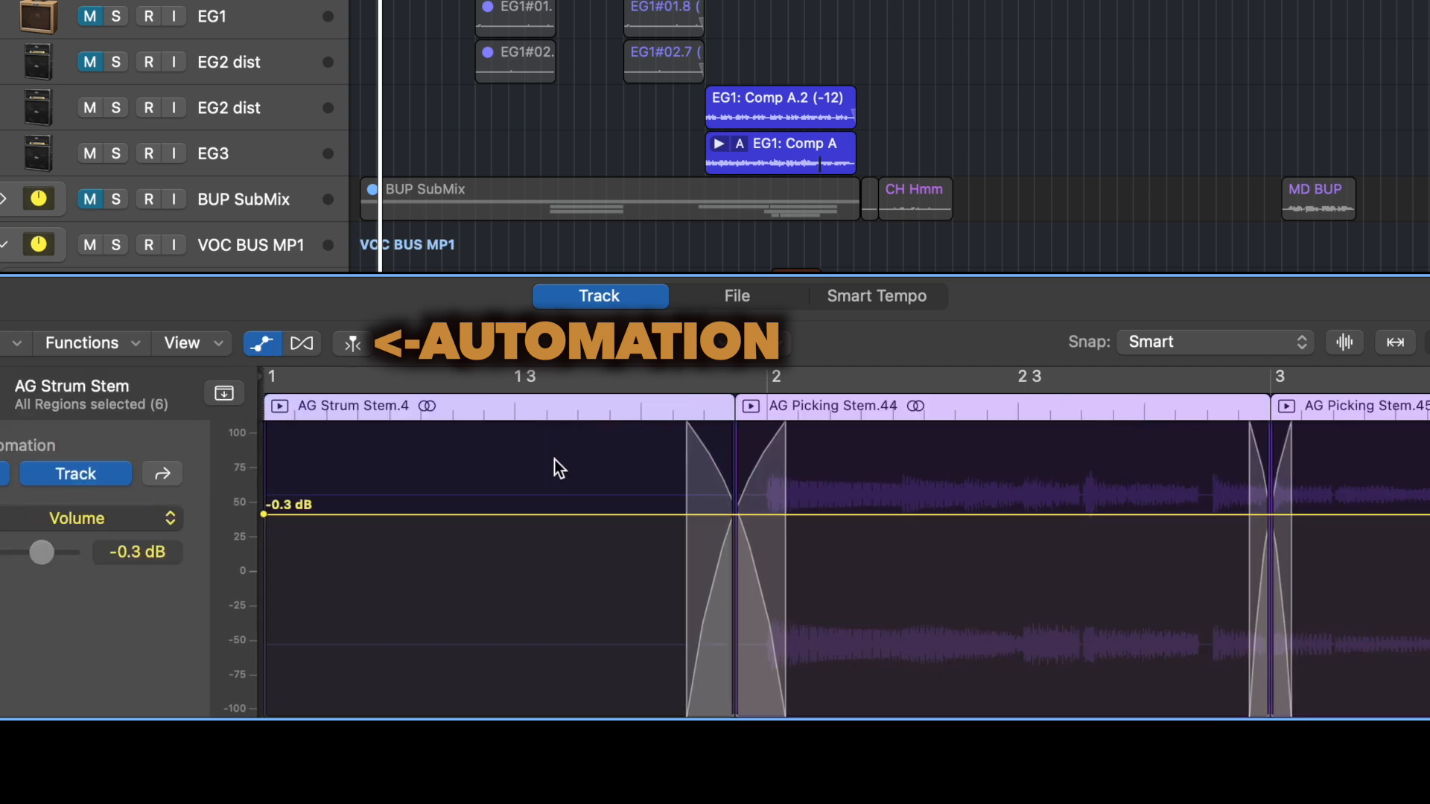
# Step: Select the AG Strum Stem track, switch automation display in the main tracks area on and off, and hide it in the Track editor
pyautogui.scroll(-5, 626, 594)
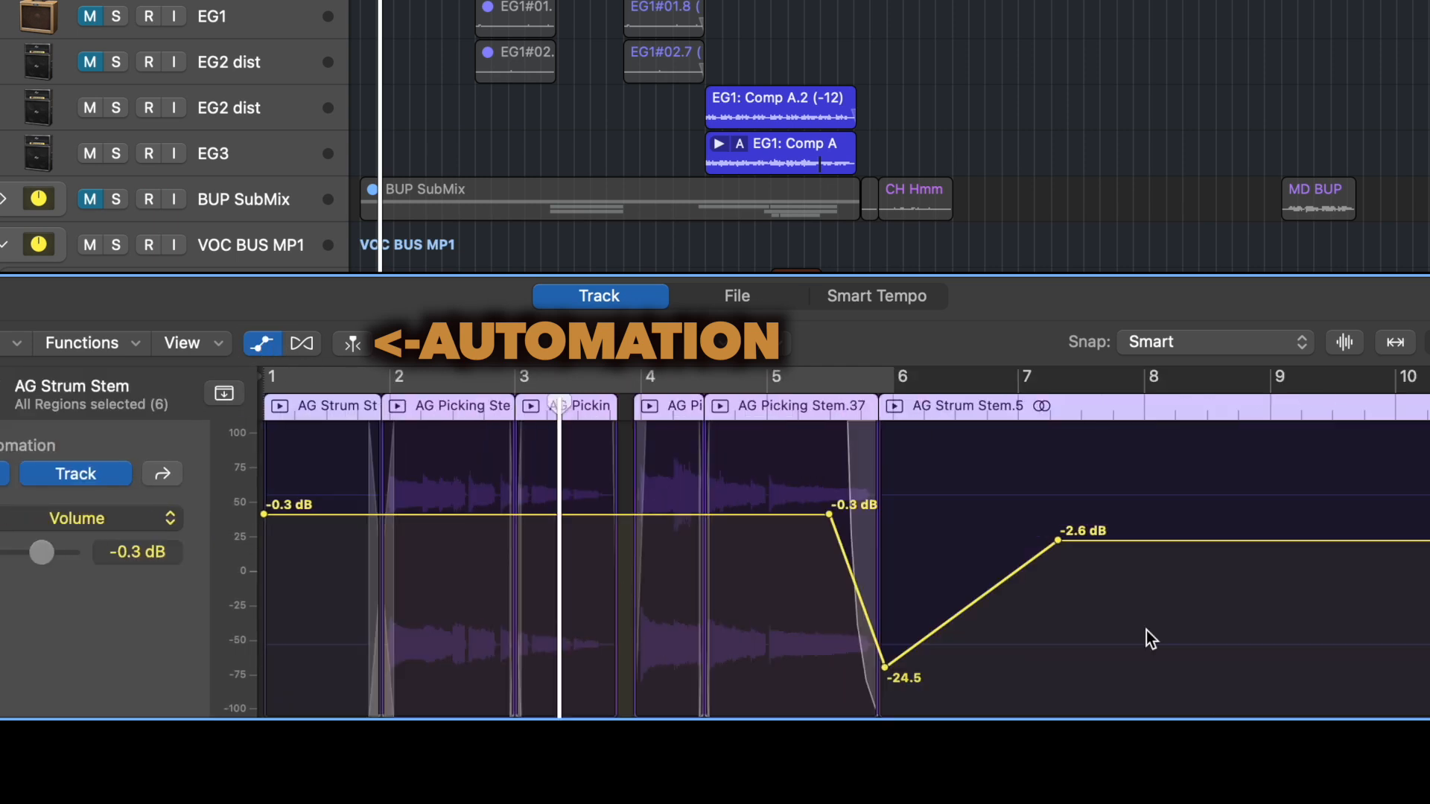
pyautogui.click(828, 515)
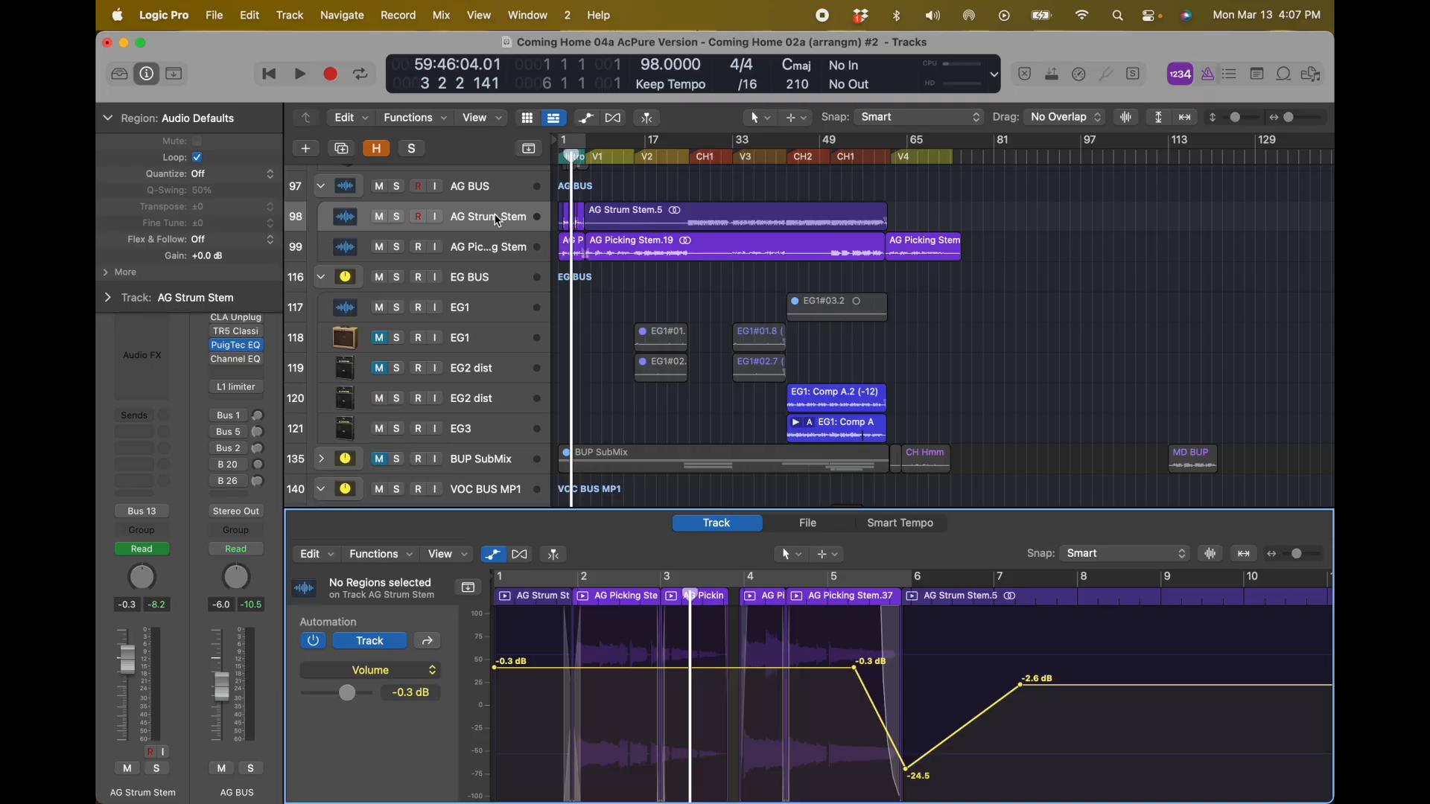
pyautogui.click(497, 220)
pyautogui.press('a')
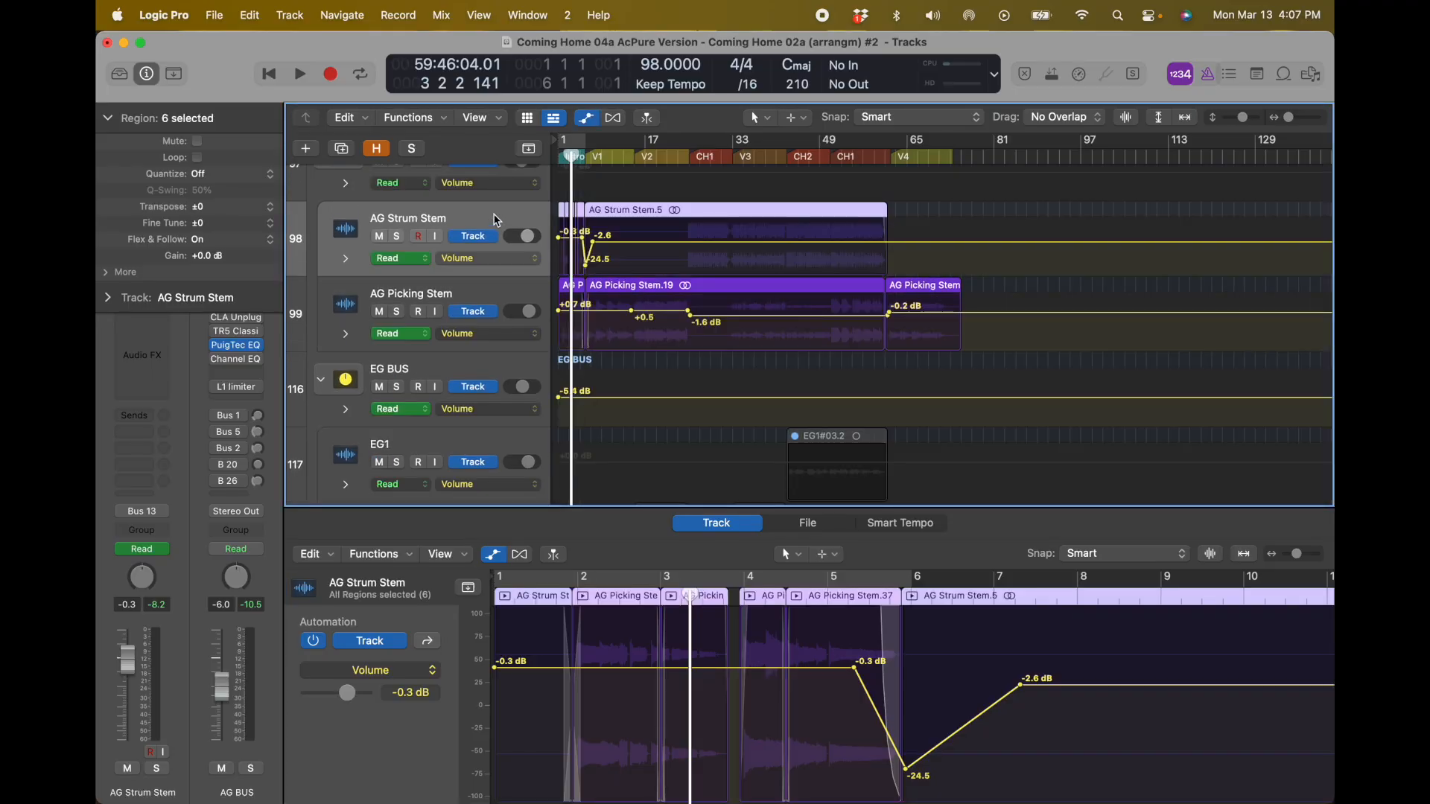
pyautogui.press('a')
pyautogui.press('a')
# Step: Delete the AG Picking Stem.37 region and extend the end of AG Picking Stem.36 to meet AG Strum Stem.5
pyautogui.scroll(3, 950, 739)
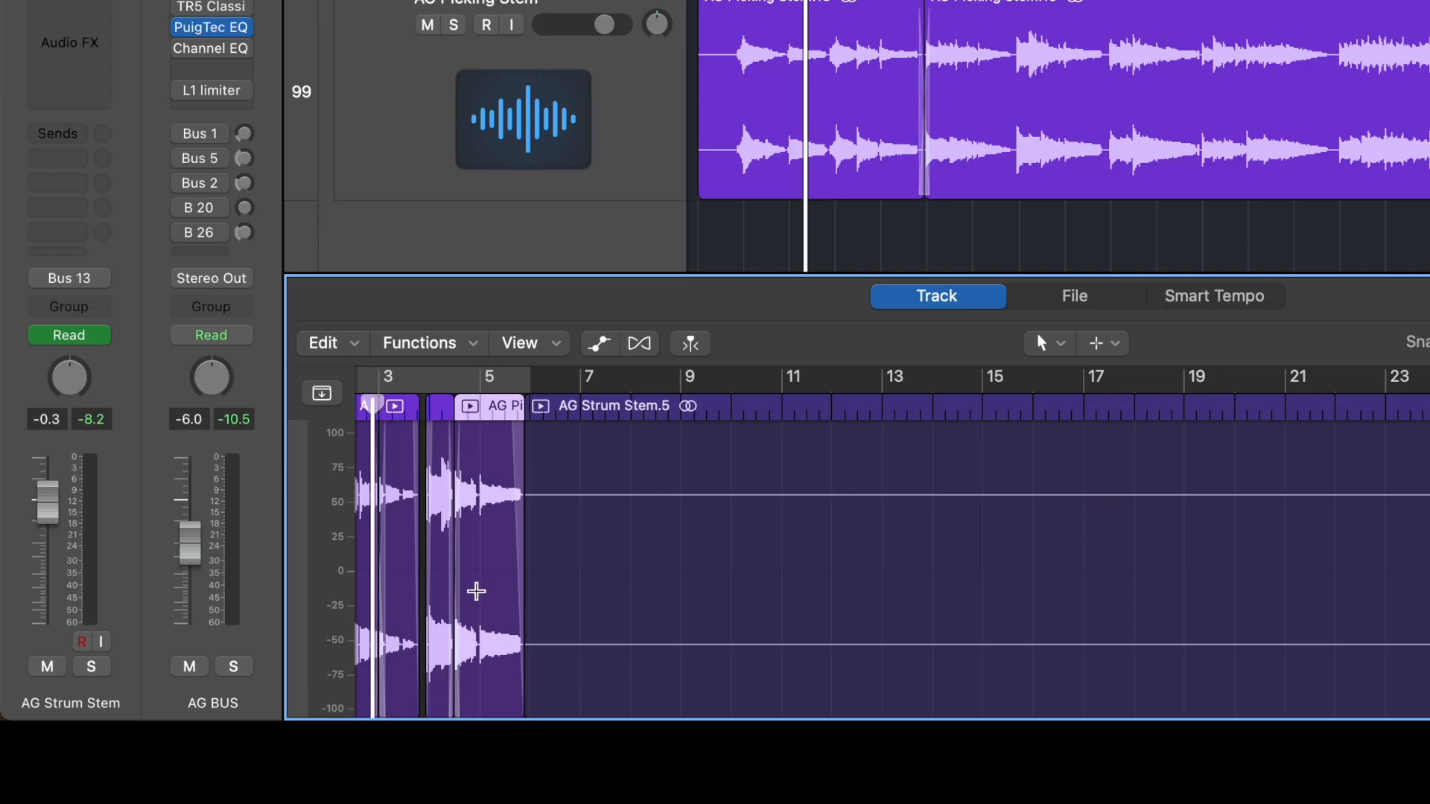
pyautogui.press('super+Right')
pyautogui.keyDown('super'); pyautogui.click(817, 600); pyautogui.keyUp('super')
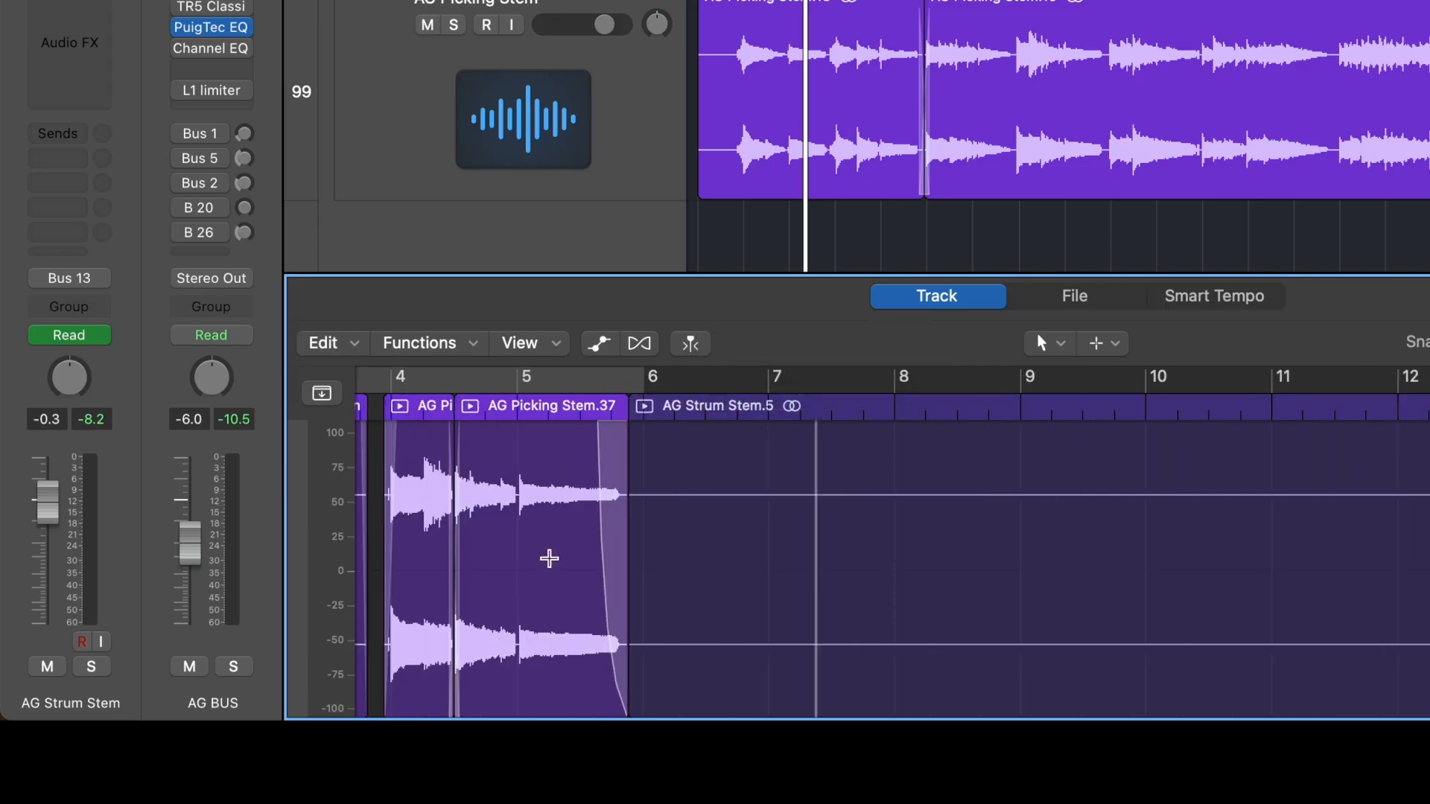
pyautogui.click(543, 463)
pyautogui.press('Delete')
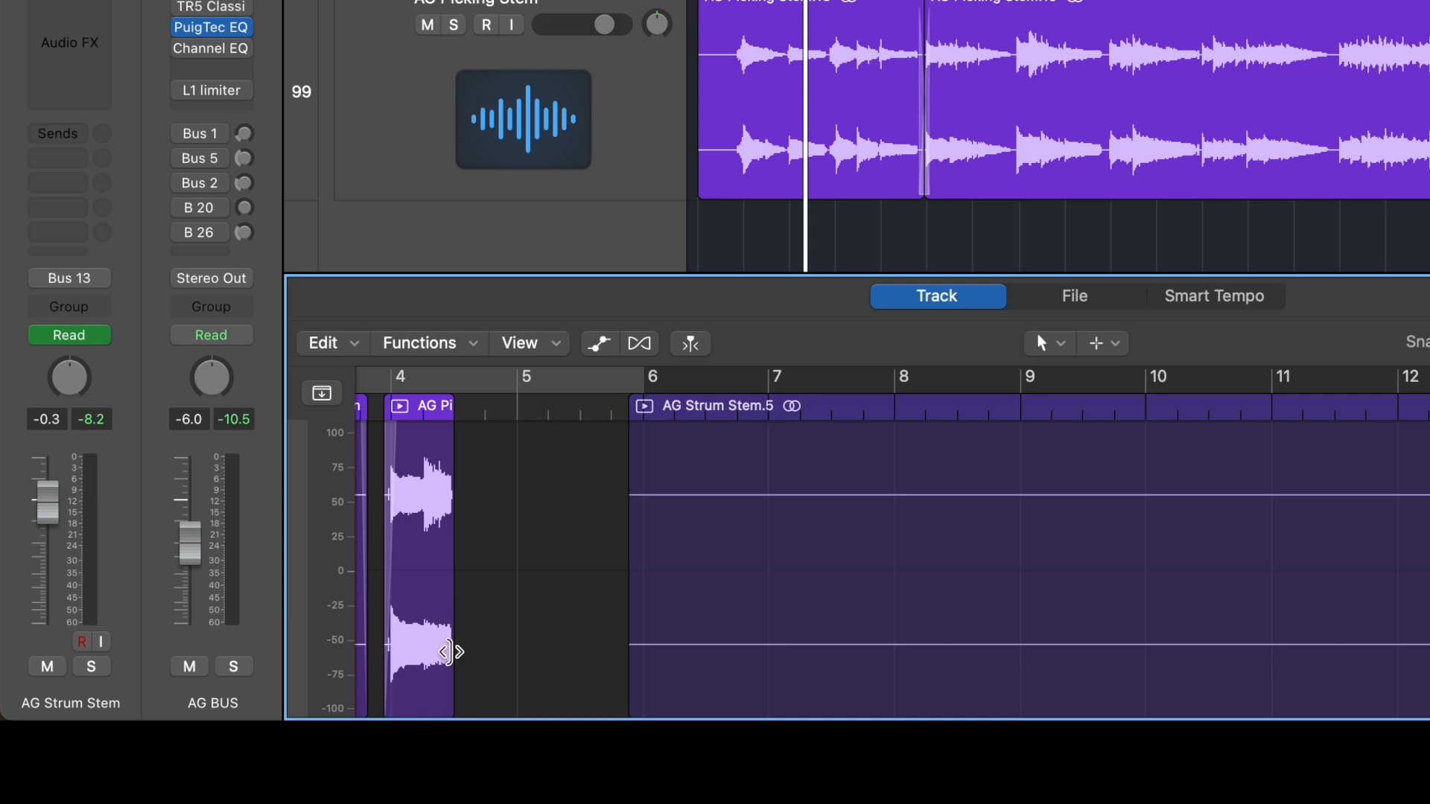
pyautogui.moveTo(449, 653); pyautogui.dragTo(622, 631)
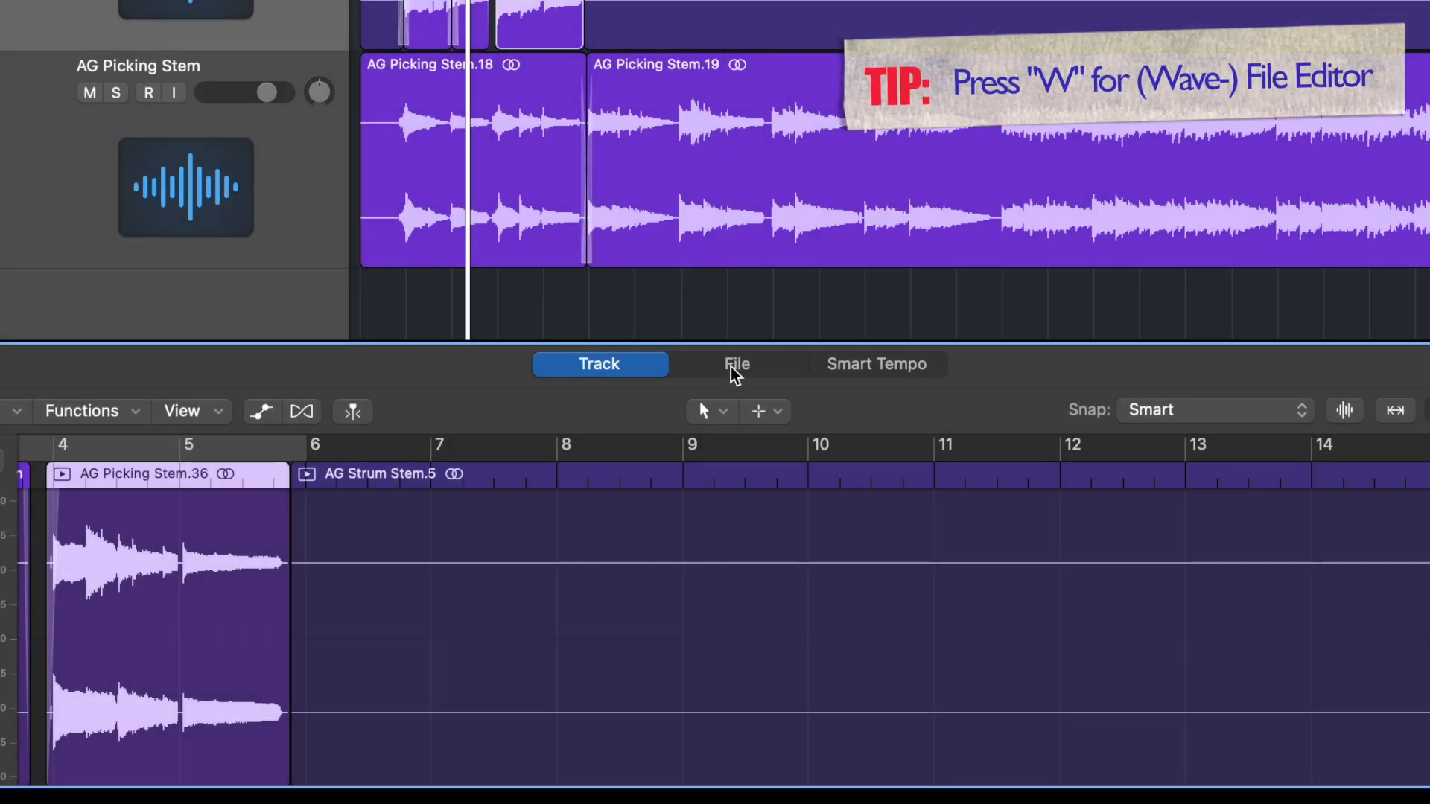
# Step: View the AG Picking Stem.36 region in the File editor, then close the editor pane
pyautogui.click(734, 367)
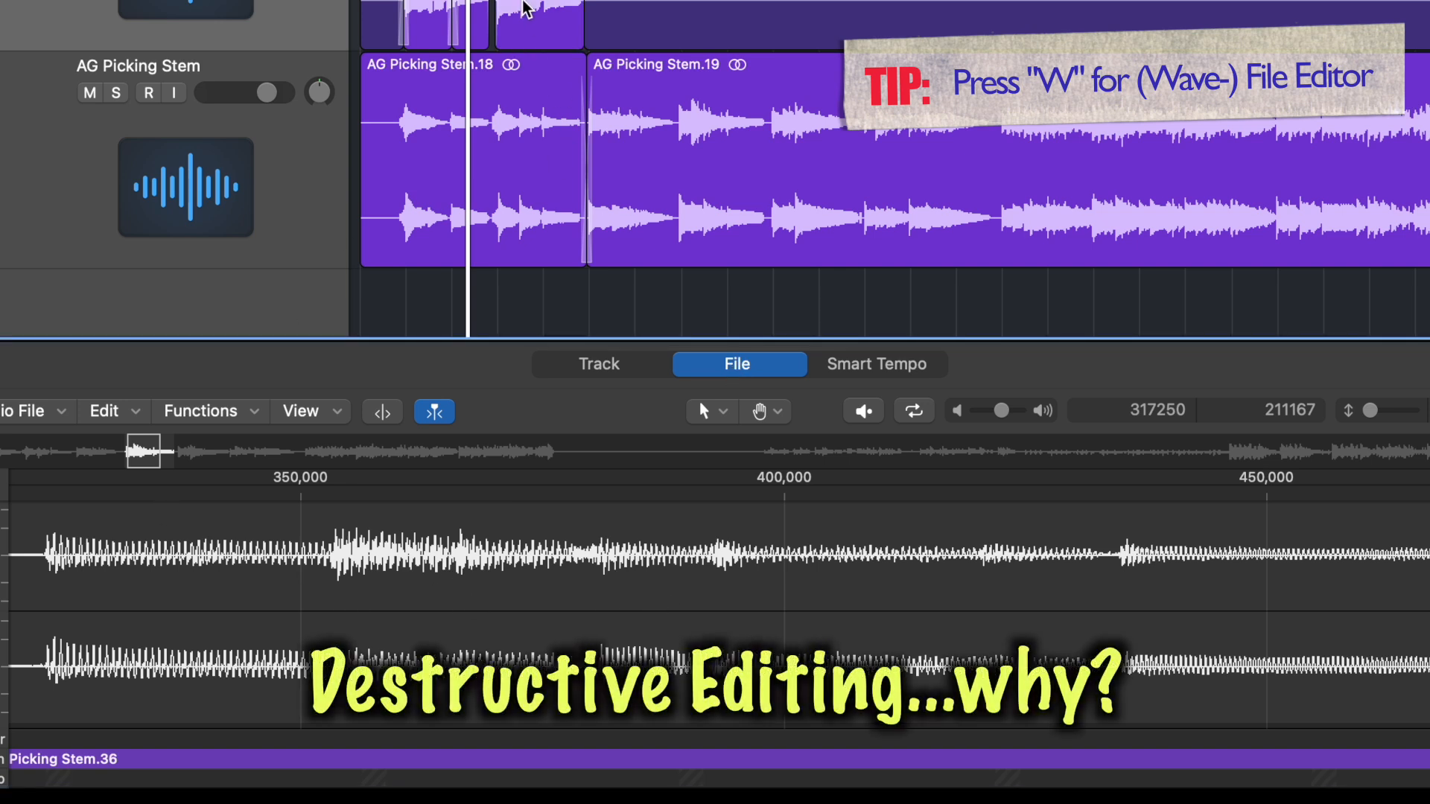
pyautogui.click(526, 8)
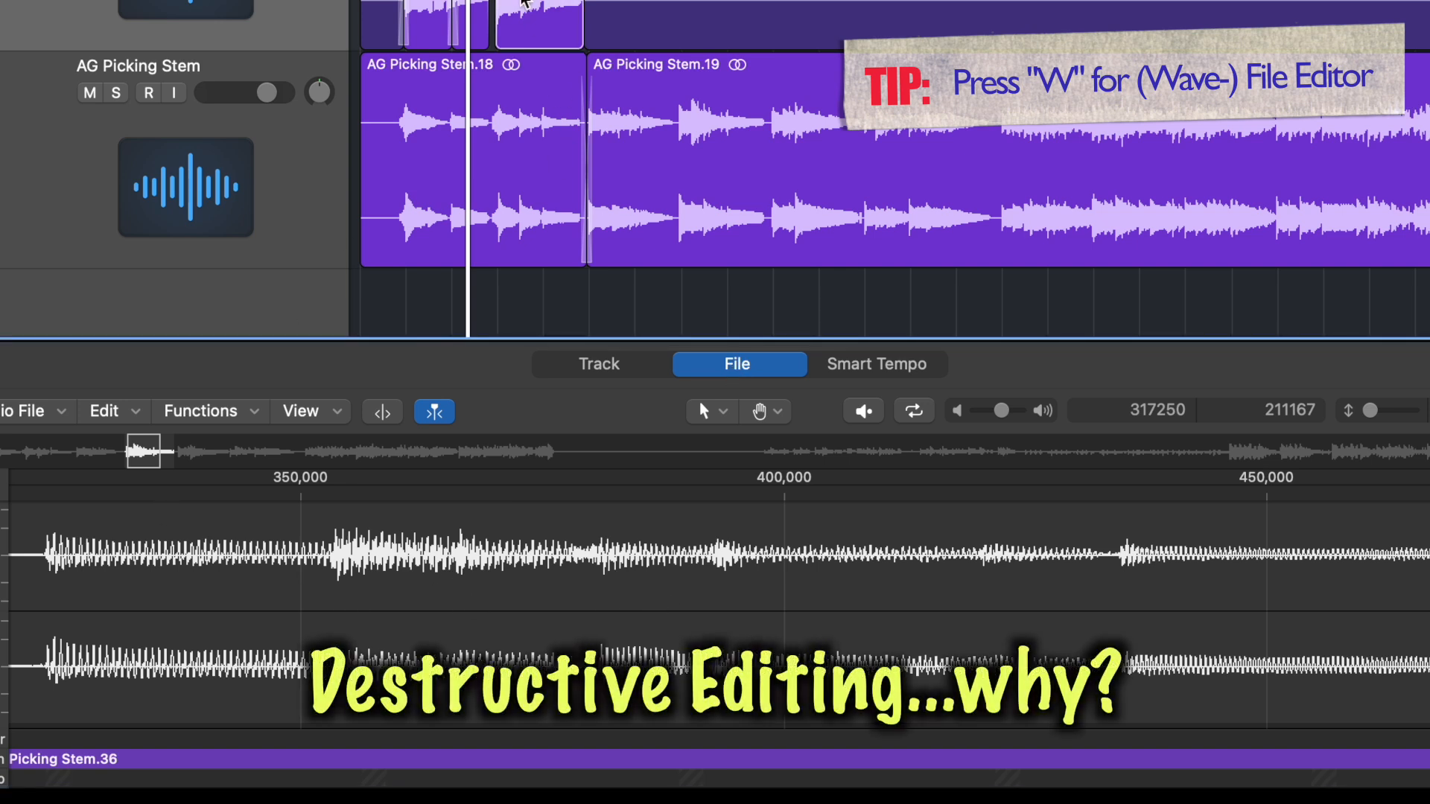
pyautogui.click(748, 372)
pyautogui.press('e')
# Step: Locate the first lead verse region on the MP Vox 1st track and play it
pyautogui.keyDown('ctrl'); pyautogui.keyDown('alt'); pyautogui.click(729, 367); pyautogui.keyUp('alt'); pyautogui.keyUp('ctrl')
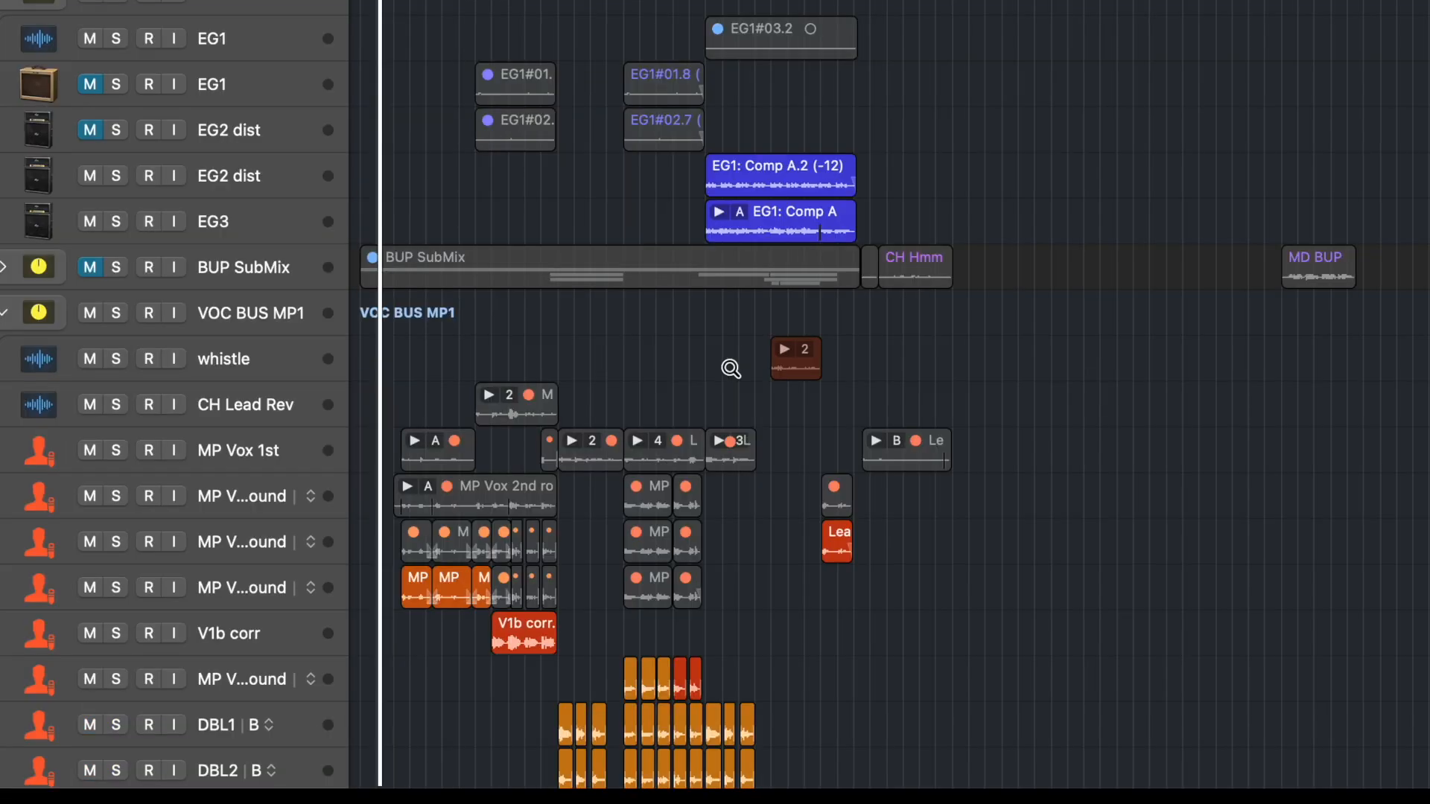
pyautogui.scroll(-12, 589, 535)
pyautogui.keyDown('ctrl'); pyautogui.keyDown('alt'); pyautogui.click(367, 310); pyautogui.keyUp('alt'); pyautogui.keyUp('ctrl')
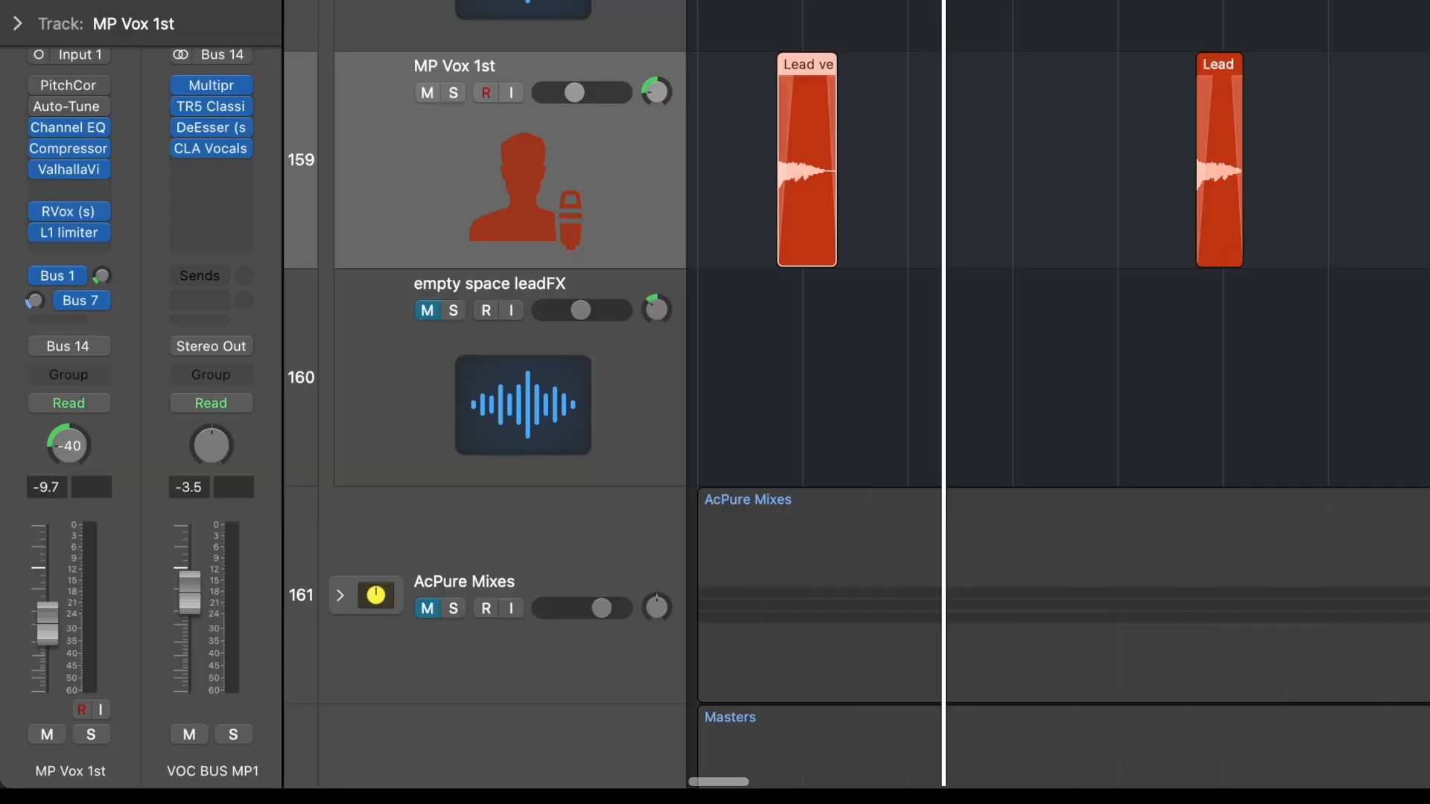
pyautogui.hotkey('shift', 'space')
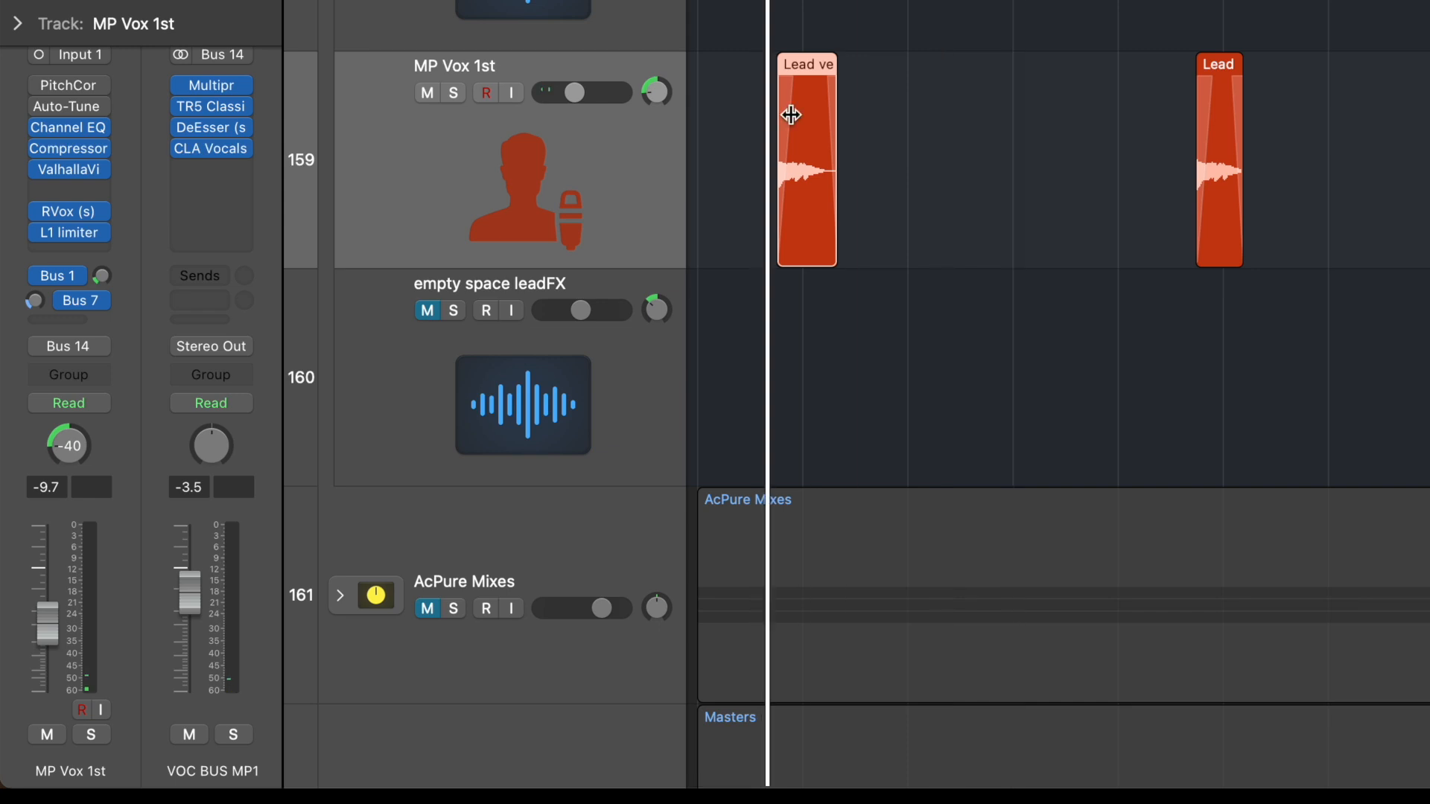
pyautogui.click(819, 166)
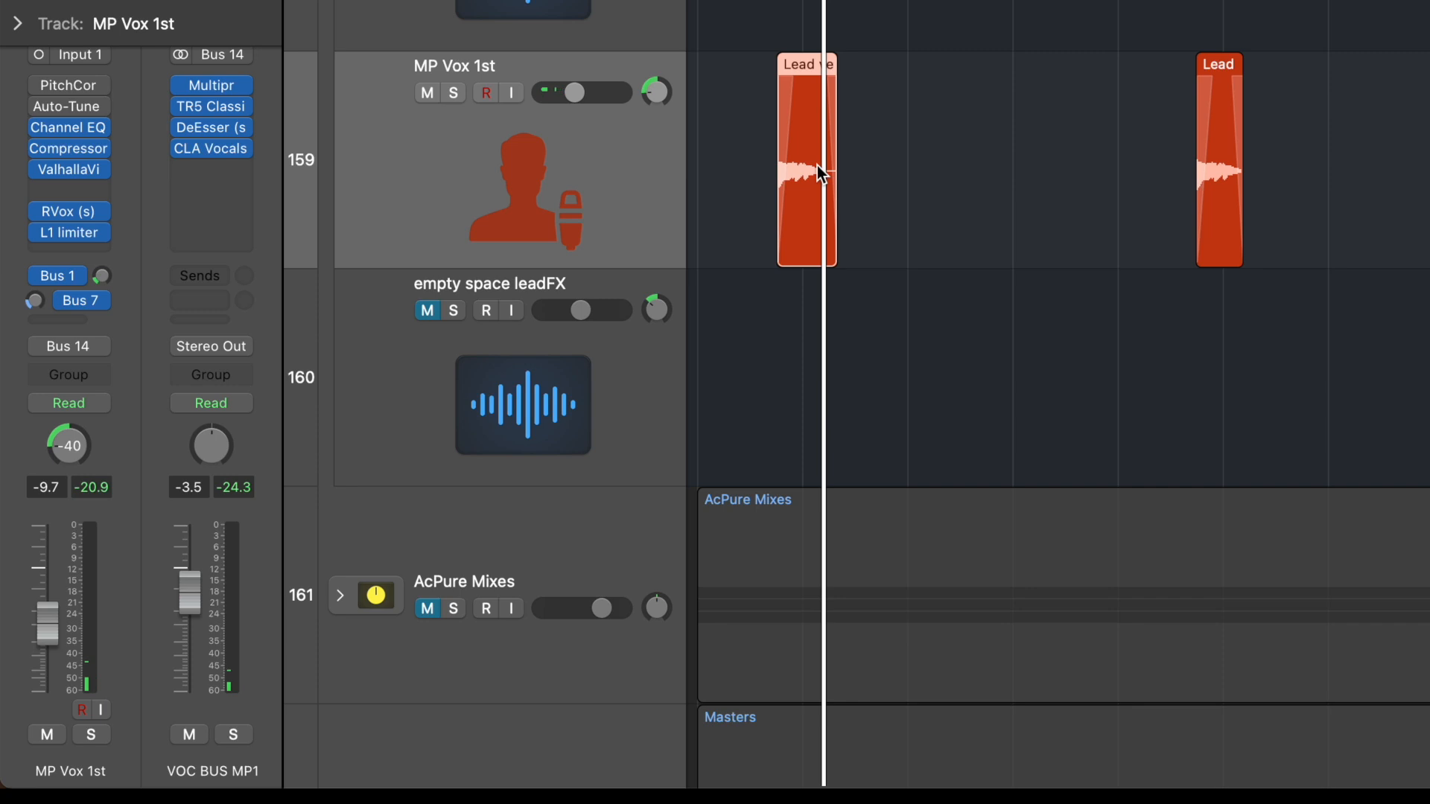
# Step: Open the Lead verse1: Comp A.30 region in the Track editor and audition it on its own
pyautogui.doubleClick(820, 173)
pyautogui.click(941, 368)
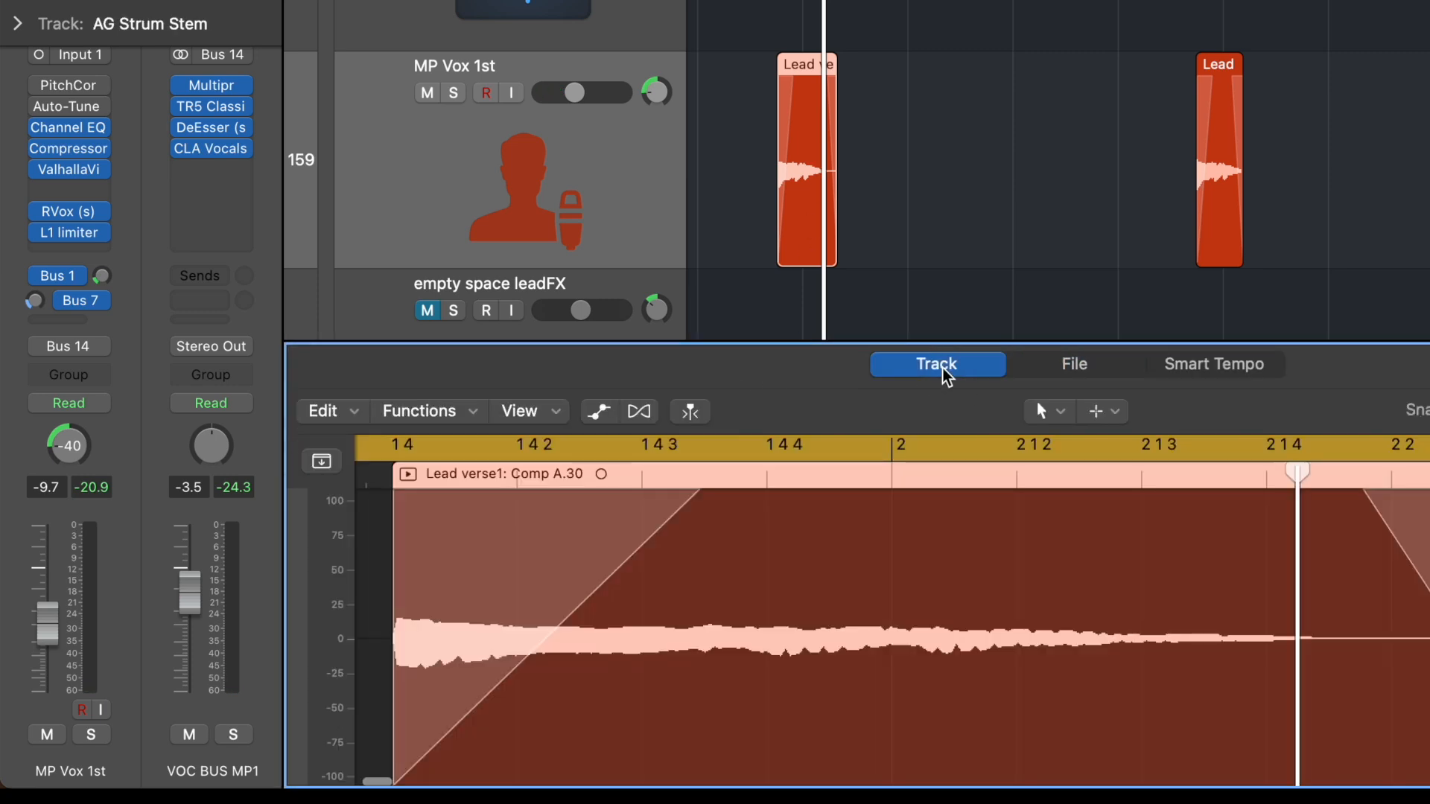
pyautogui.click(408, 474)
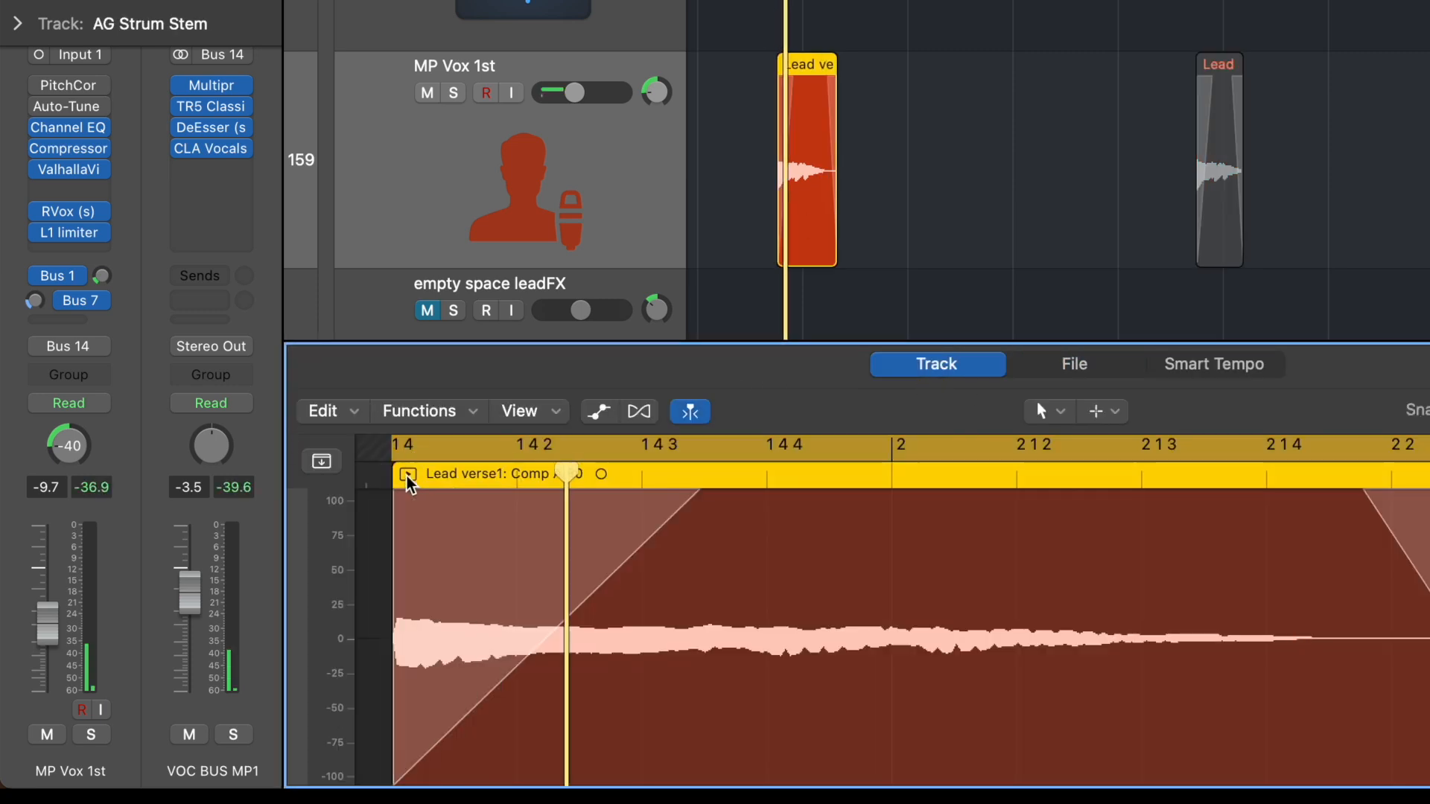
pyautogui.click(408, 474)
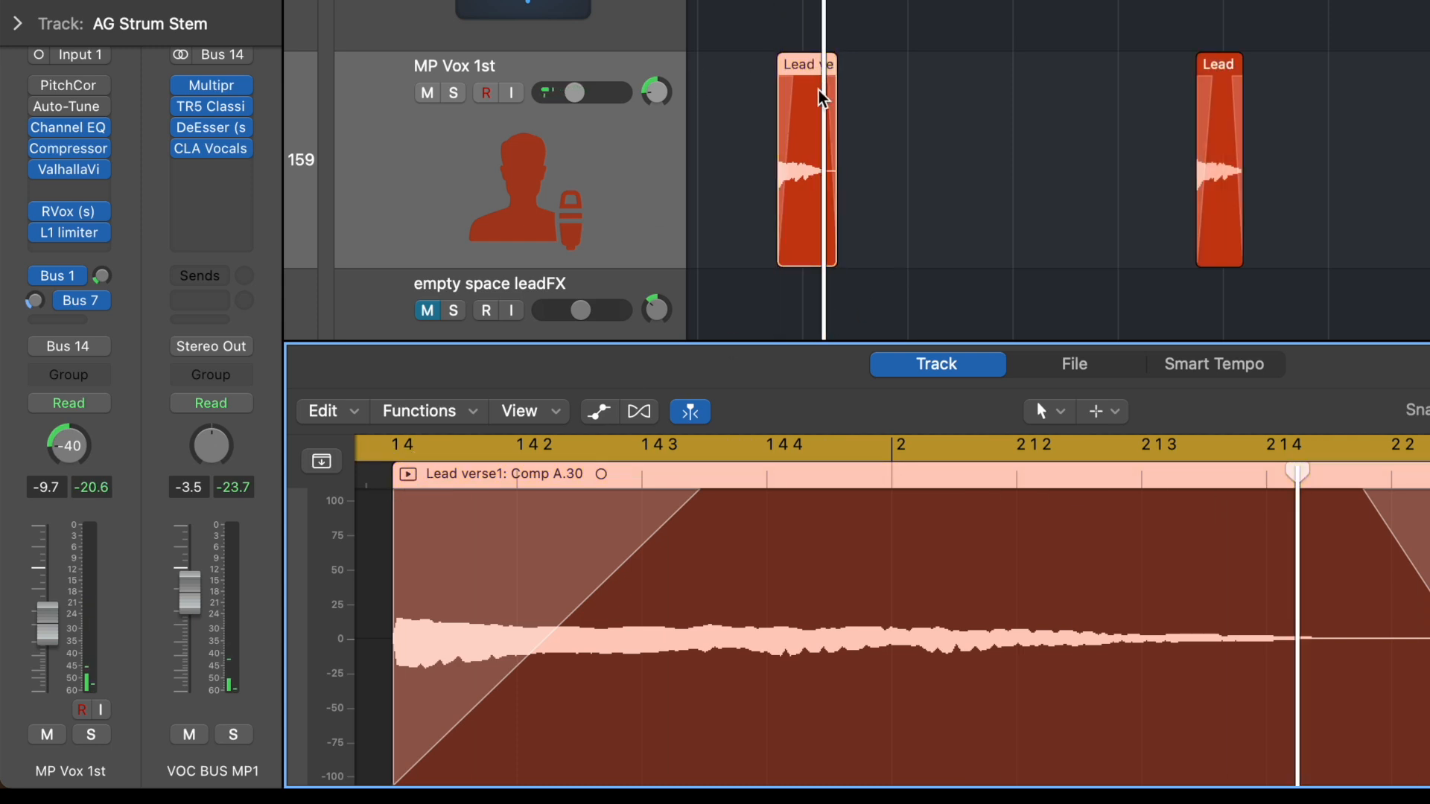
# Step: Review the MP Vox 1st track's plug-ins, and view the audio before the Lead verse1: Comp A.30 region in the File editor
pyautogui.click(637, 153)
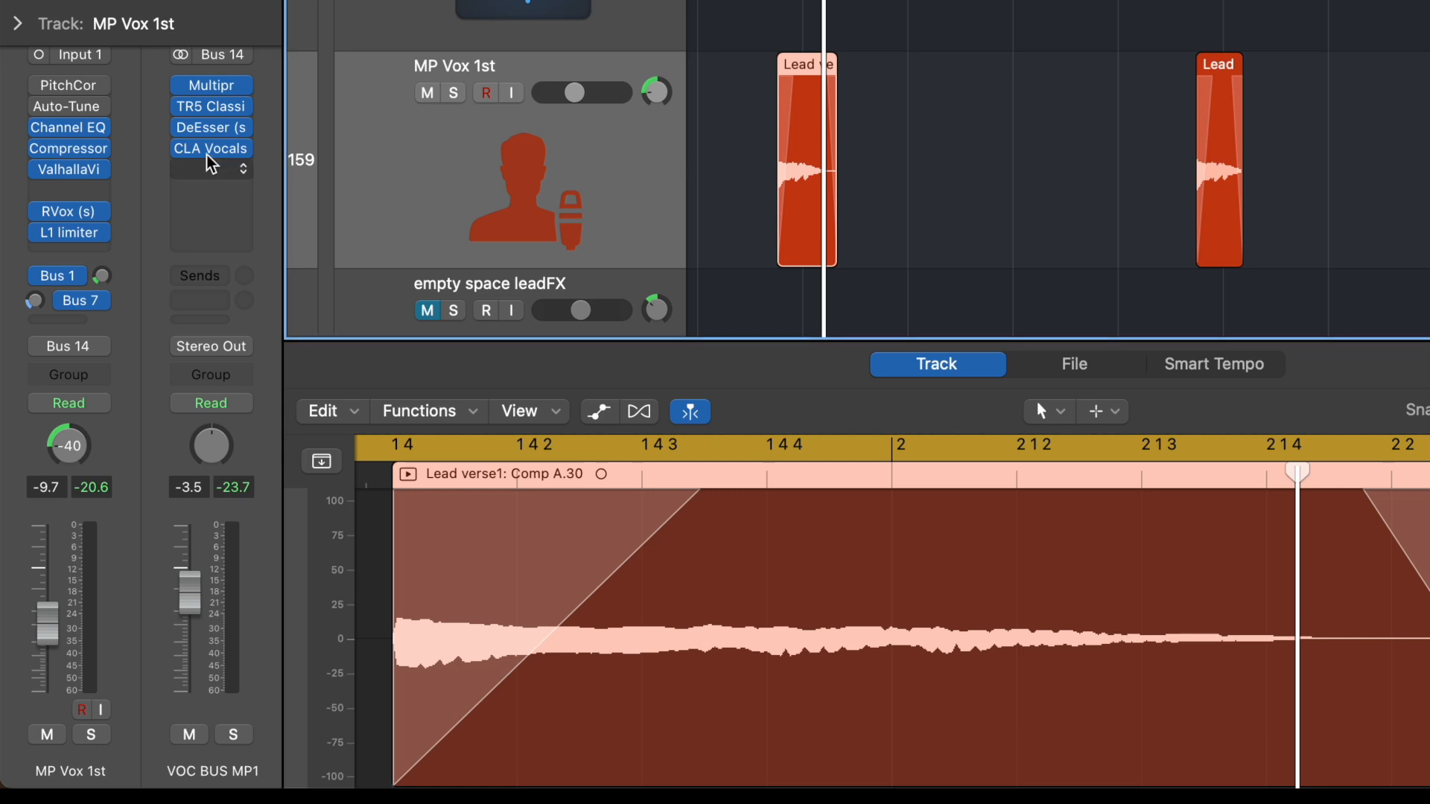
pyautogui.moveTo(67, 235)
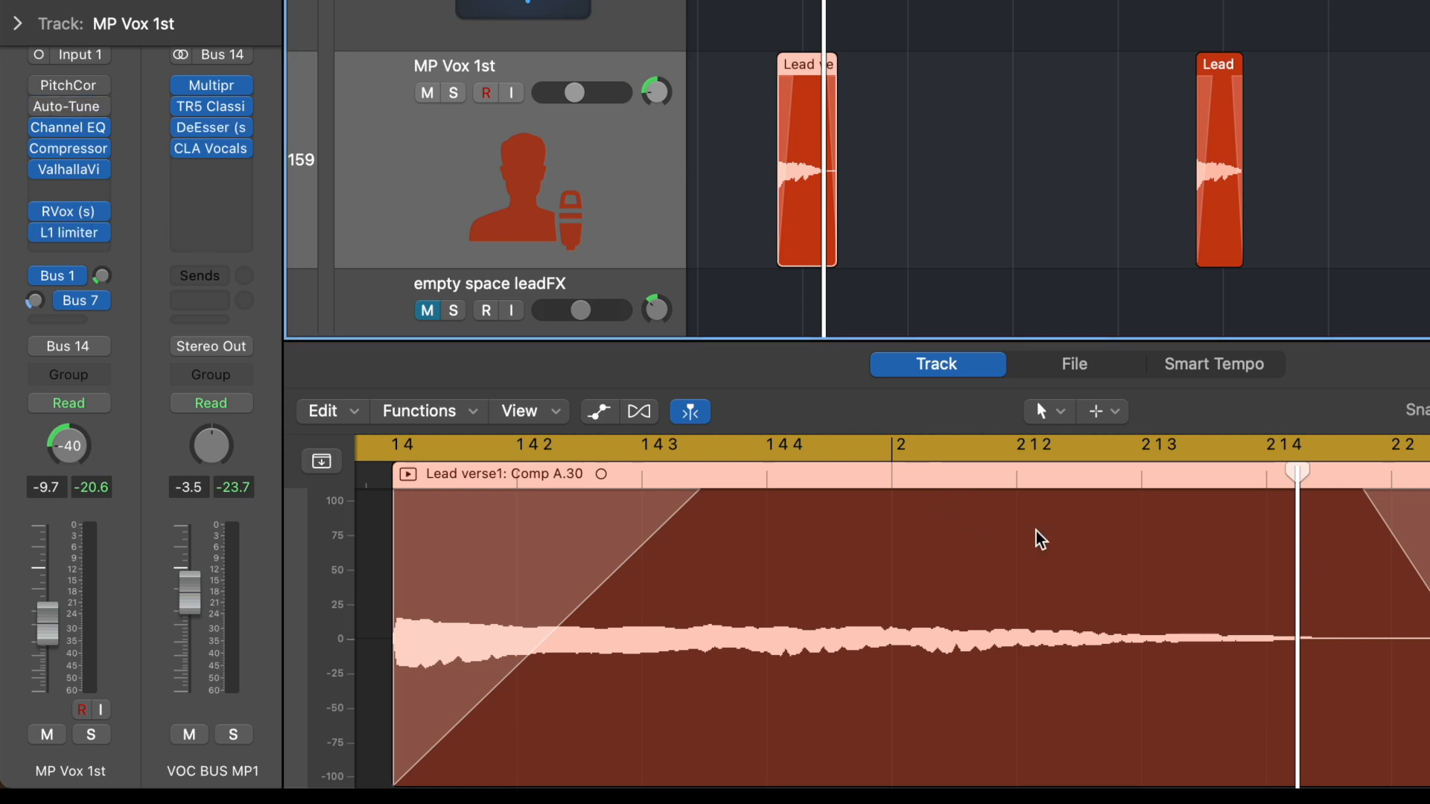
pyautogui.click(1089, 368)
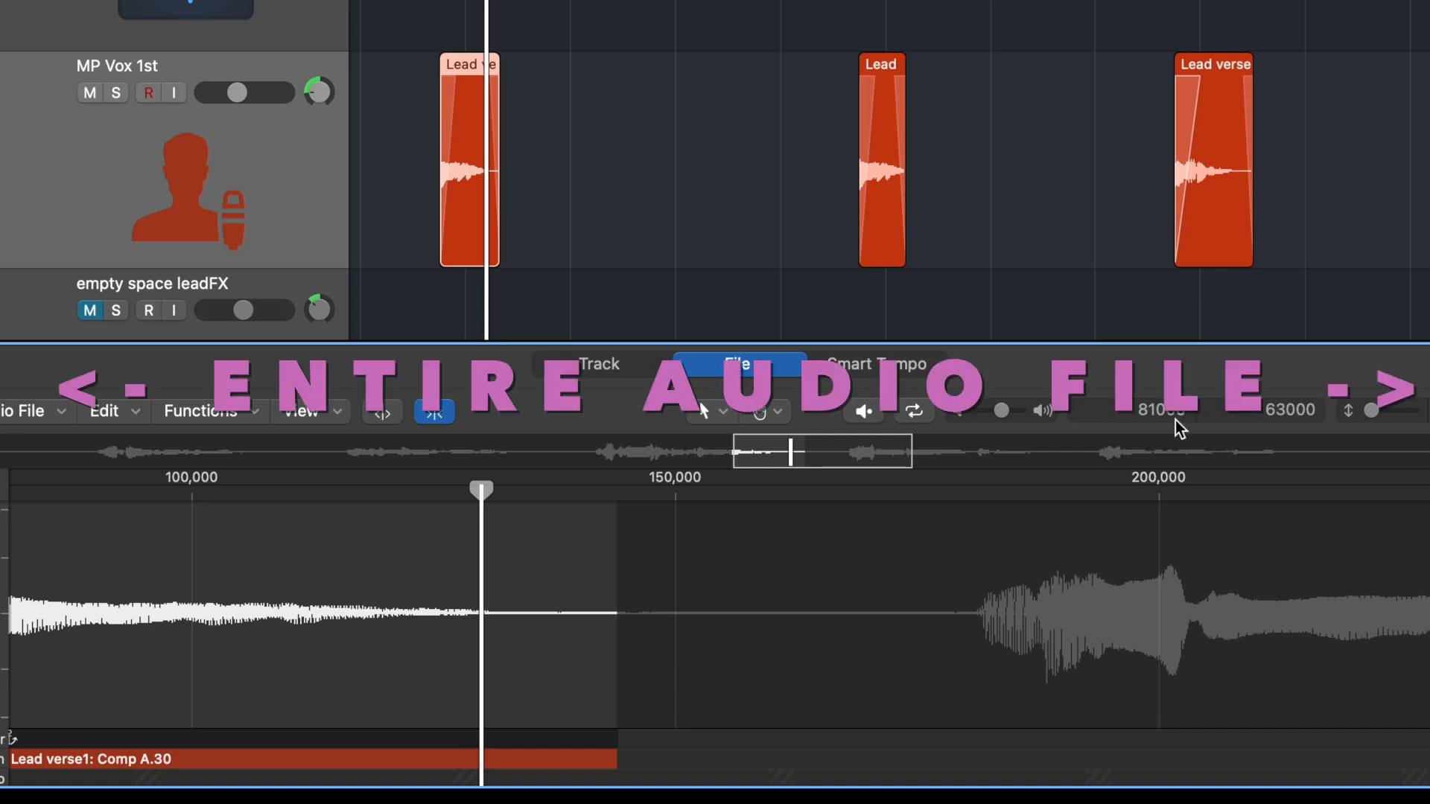
pyautogui.click(663, 452)
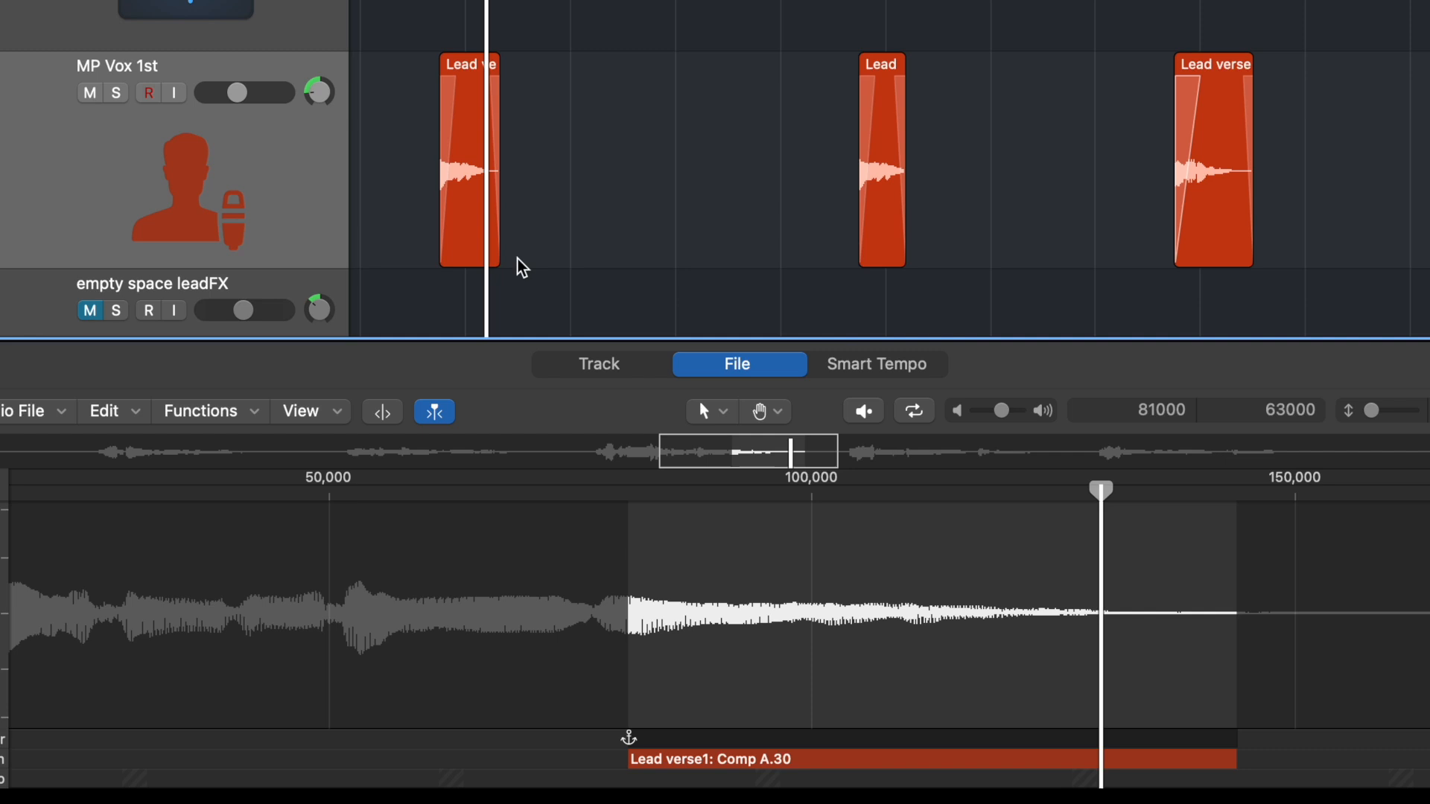
# Step: Try extending both ends of the Lead verse1: Comp A.30 region in the tracks area, then undo both resizes
pyautogui.moveTo(499, 247); pyautogui.dragTo(610, 249)
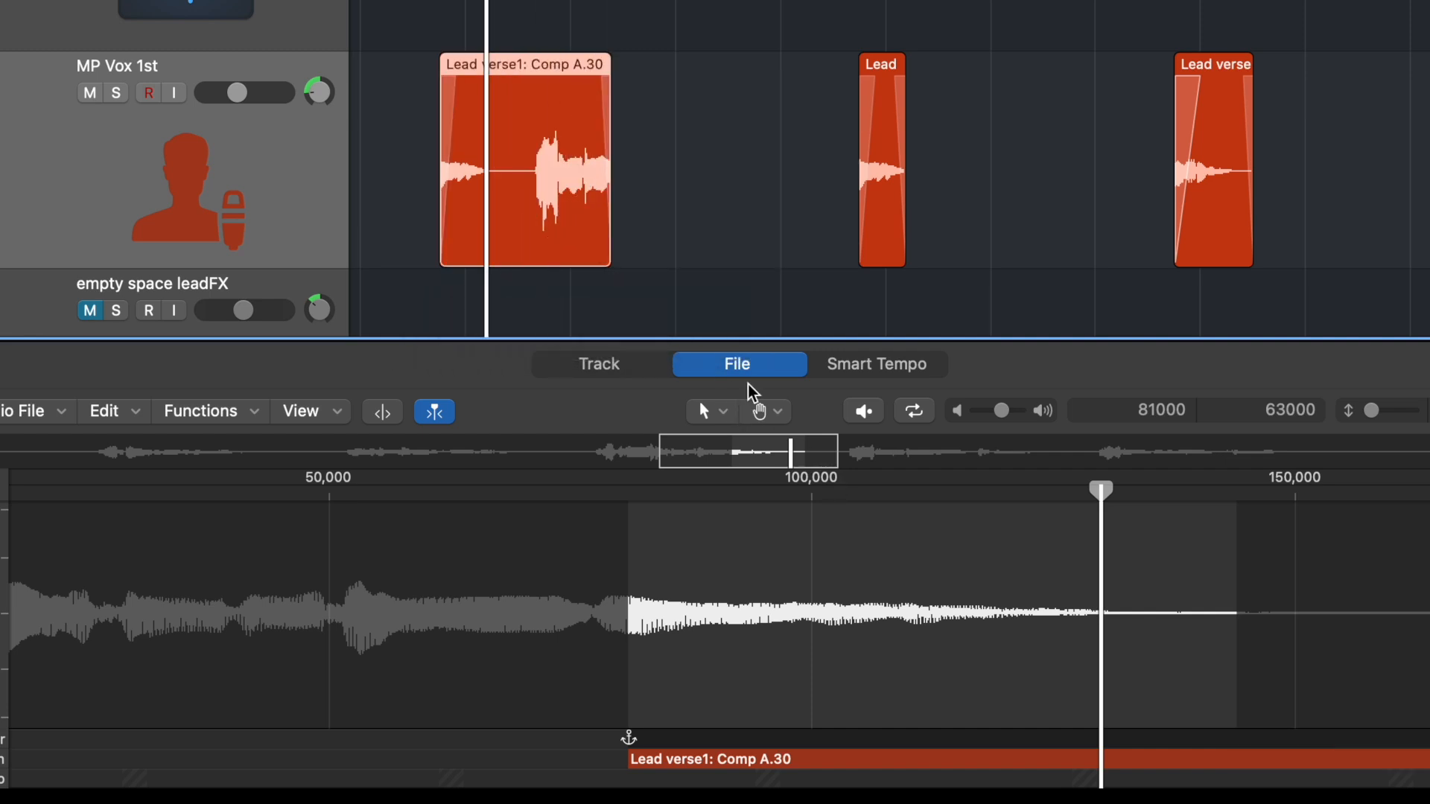
pyautogui.click(455, 258)
pyautogui.moveTo(449, 252); pyautogui.dragTo(369, 252)
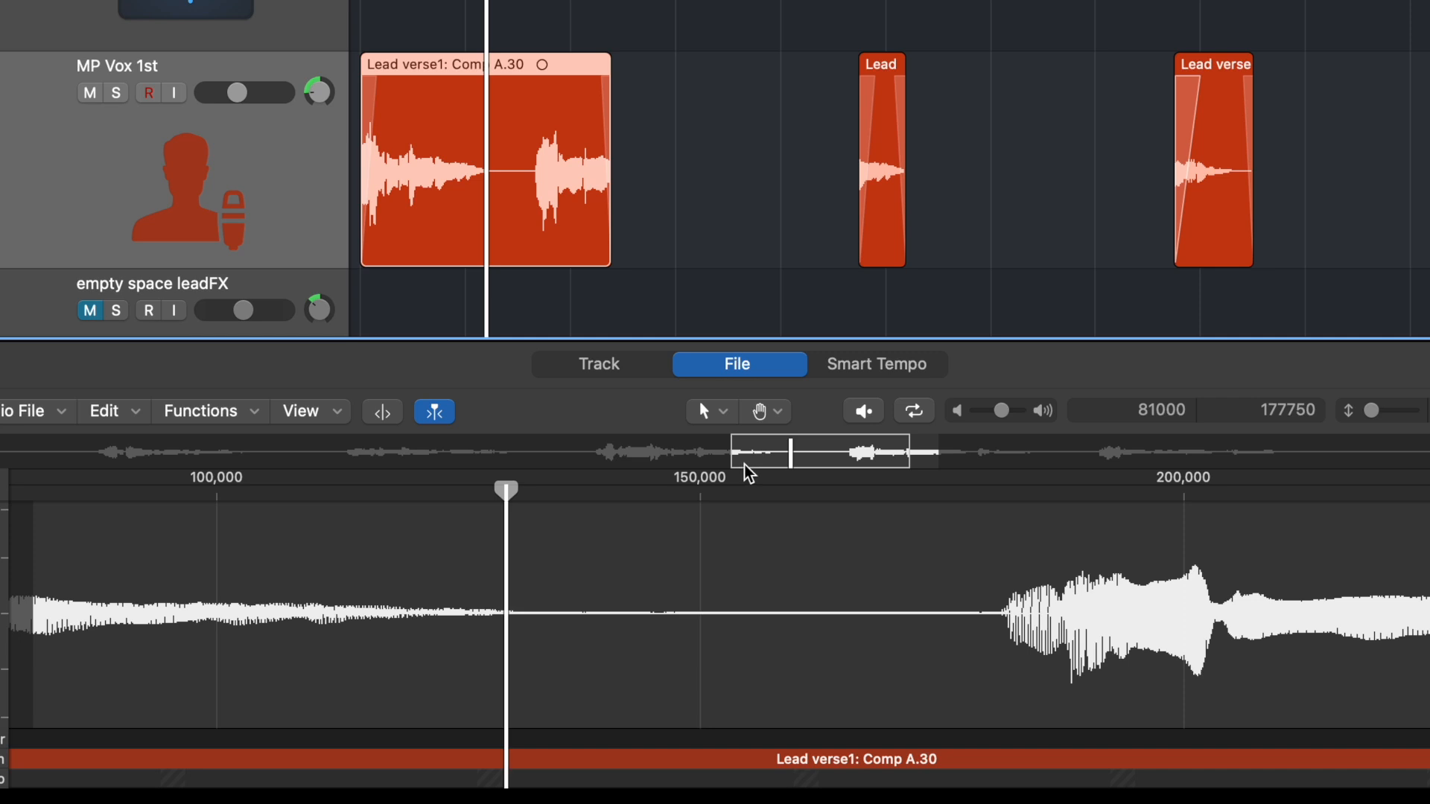
pyautogui.press('super+z')
pyautogui.press('super+z')
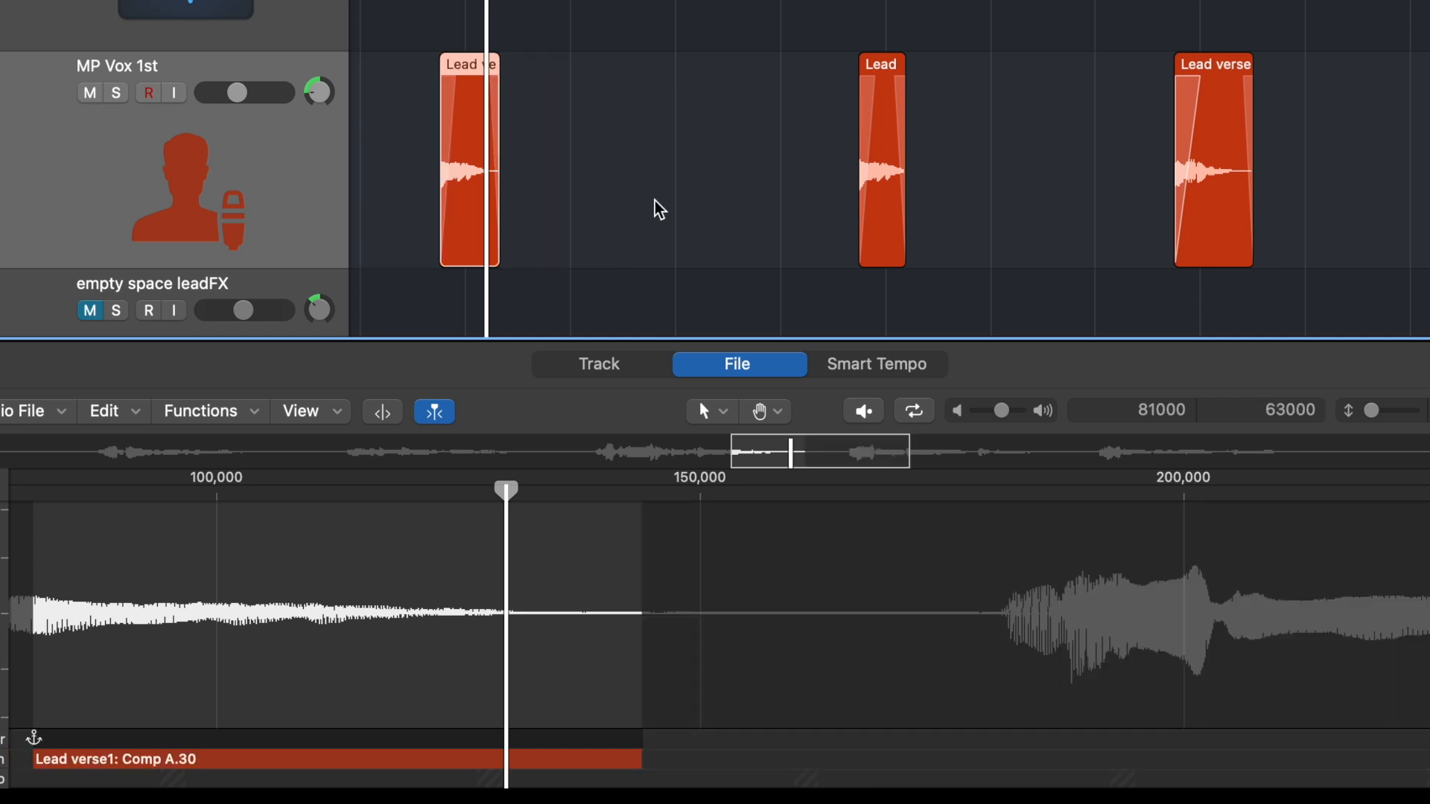
# Step: Close the editor pane and bounce the Lead verse1: Comp A.30 region in place to a new track named VOC FX1, muting the source
pyautogui.click(755, 370)
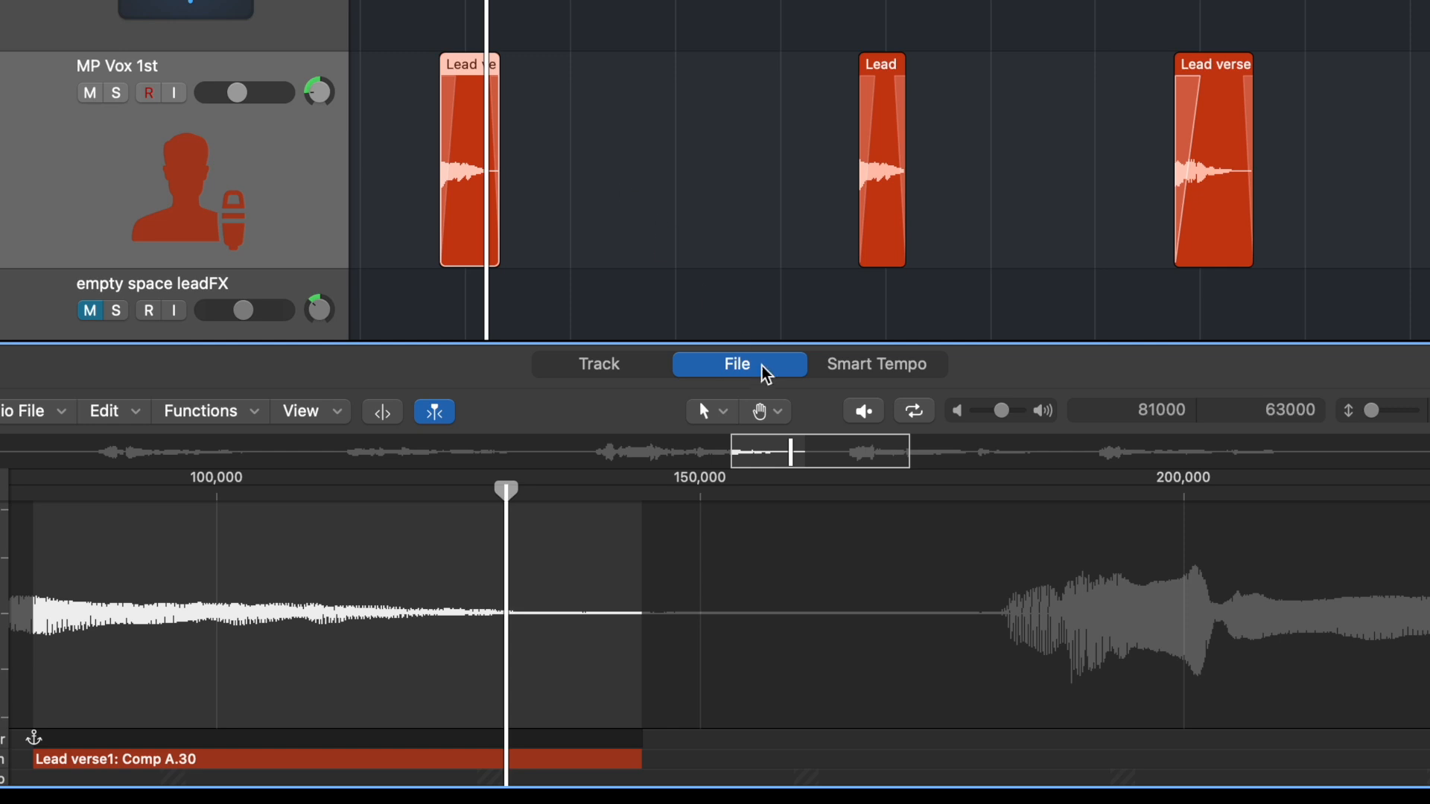
pyautogui.press('e')
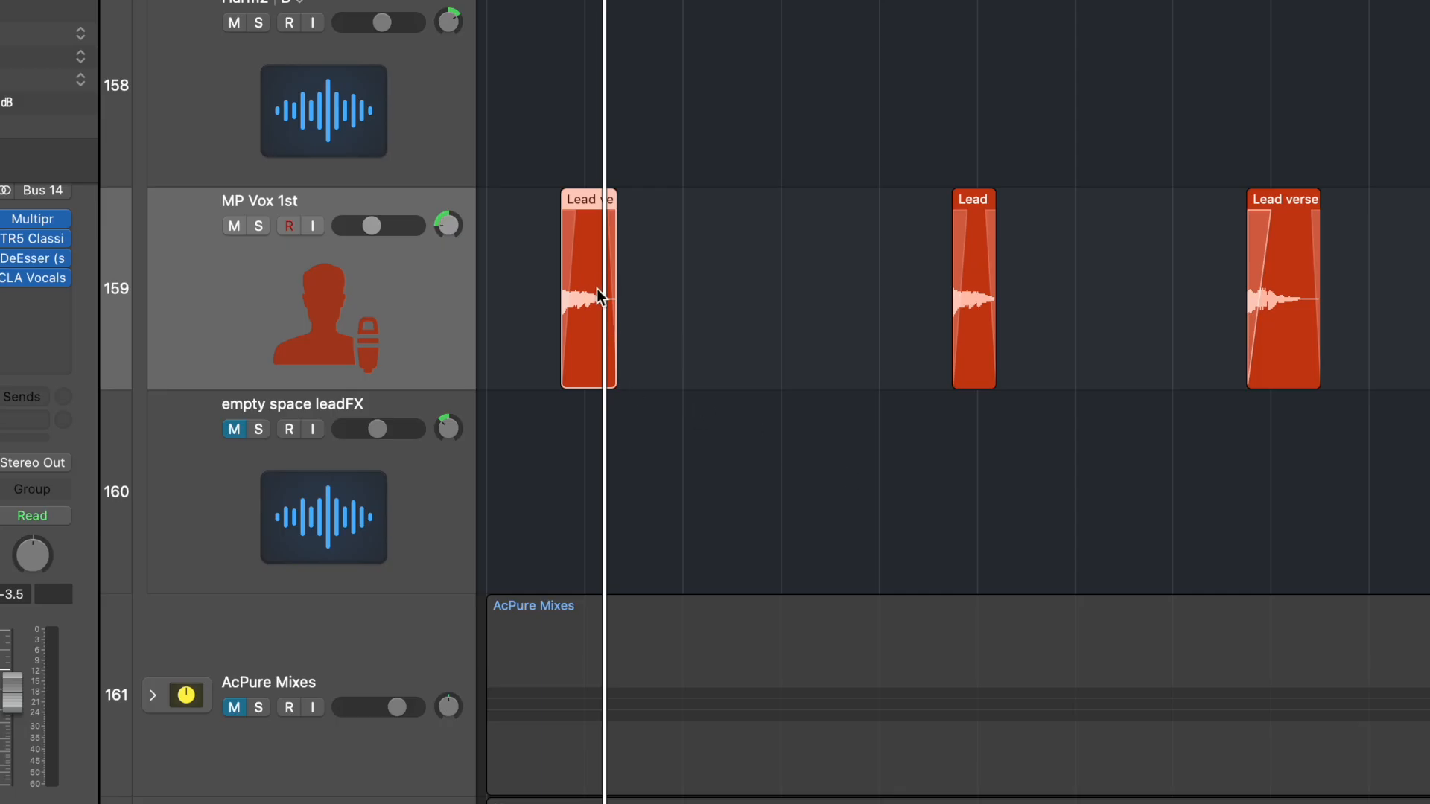
pyautogui.click(681, 313)
pyautogui.click(603, 321)
pyautogui.hotkey('ctrl', 'b')
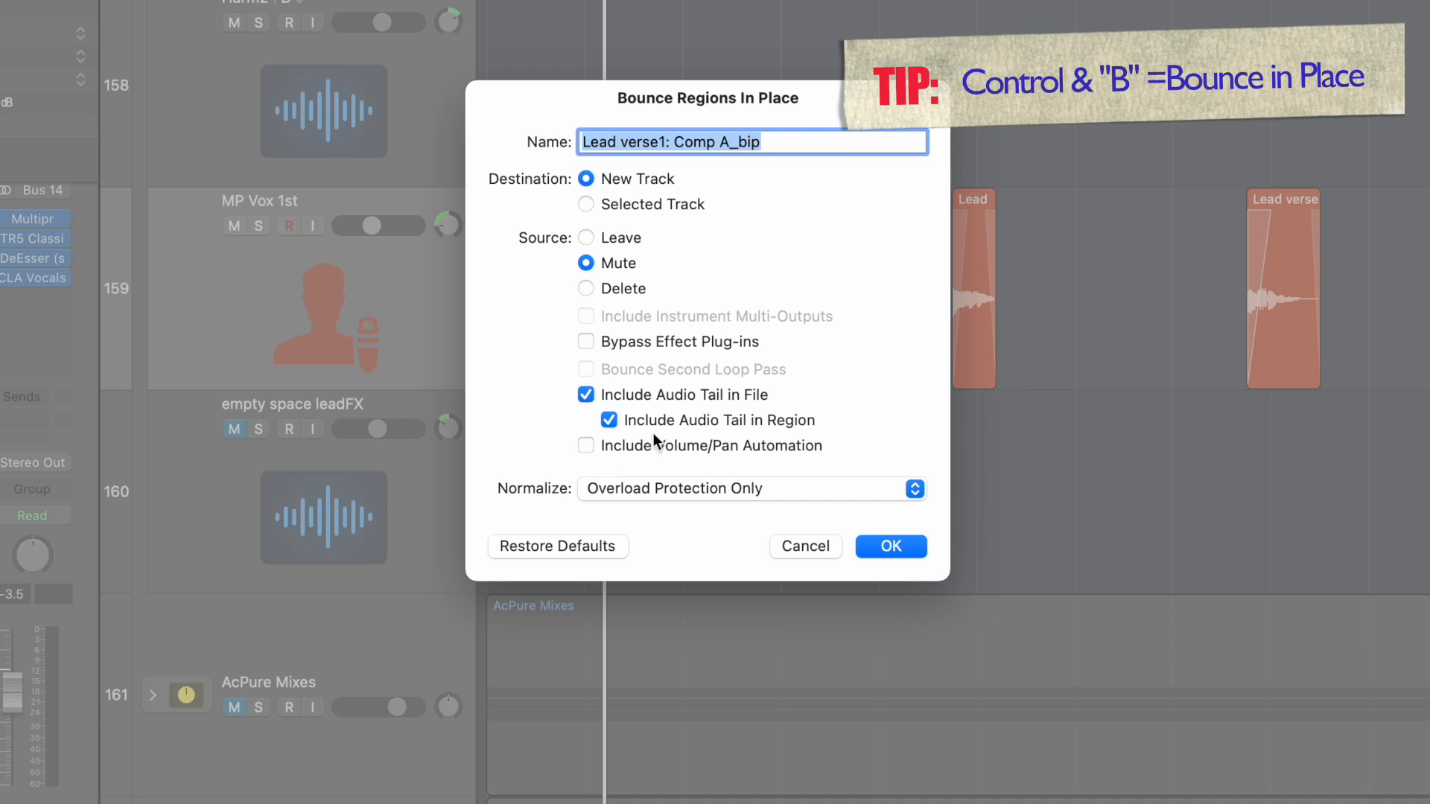
pyautogui.moveTo(787, 144); pyautogui.dragTo(284, 113)
pyautogui.write('VOC FX1')
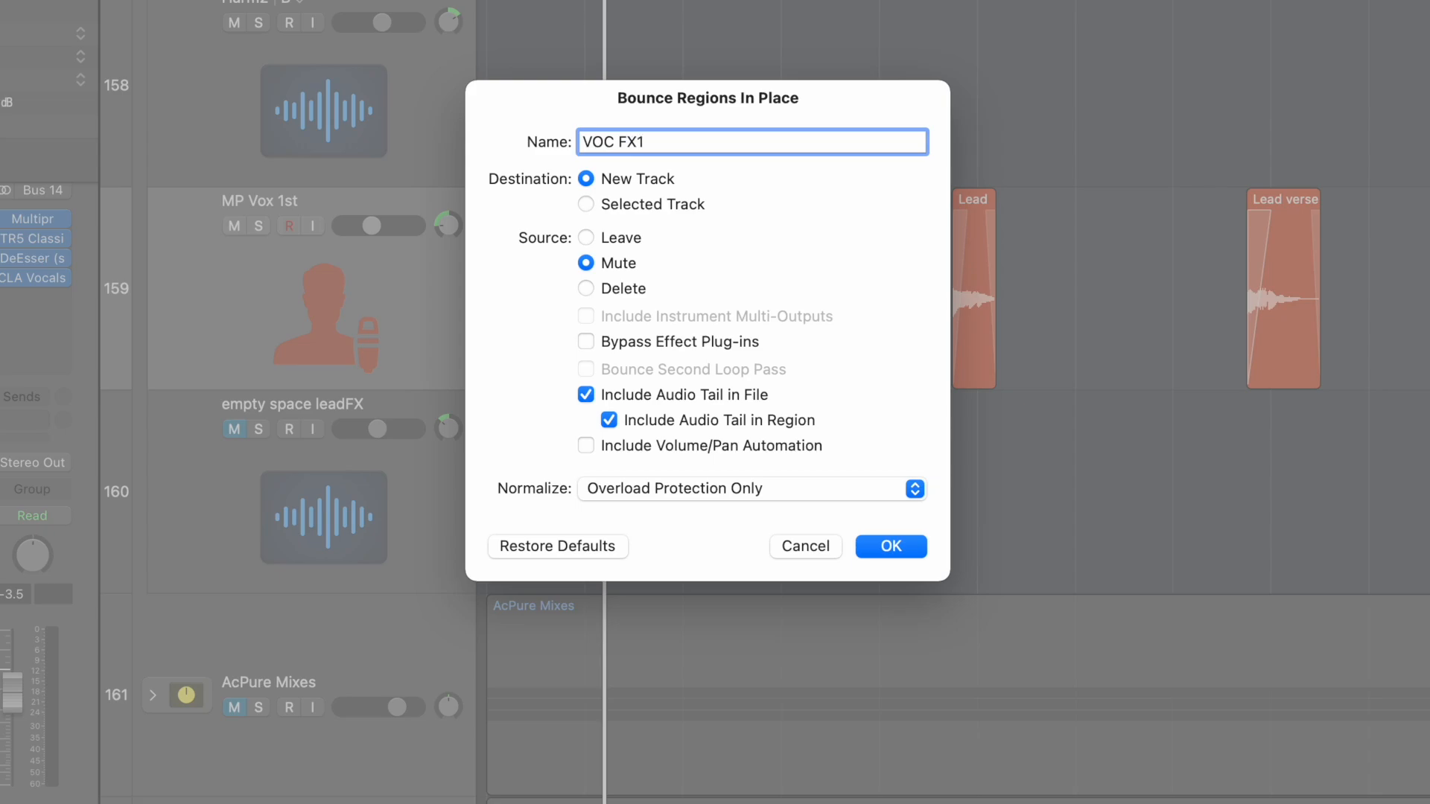
pyautogui.press('Return')
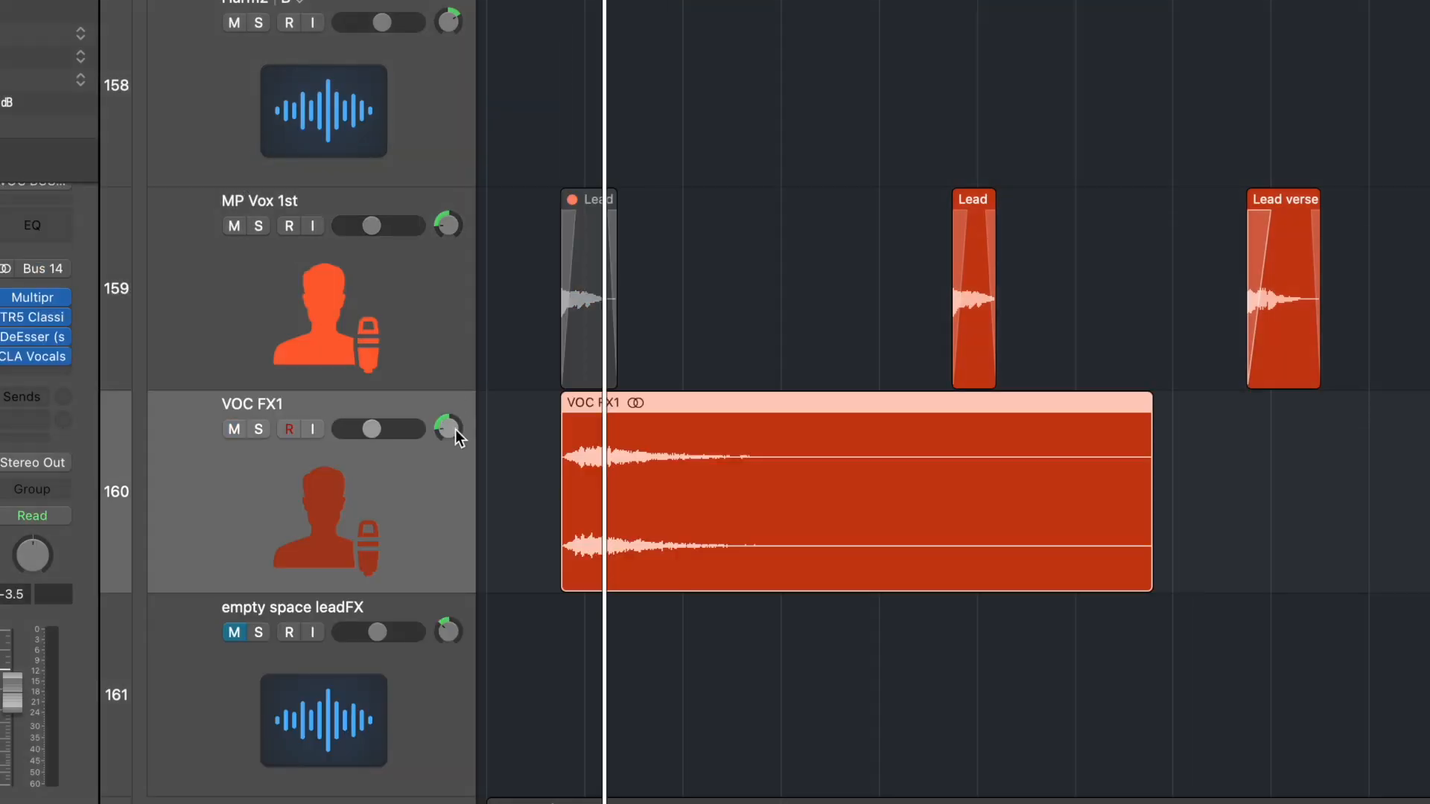
# Step: Compare the muted original vocal region with the bounced VOC FX1 region in the File editor
pyautogui.click(514, 457)
pyautogui.click(584, 458)
pyautogui.click(578, 324)
pyautogui.doubleClick(577, 324)
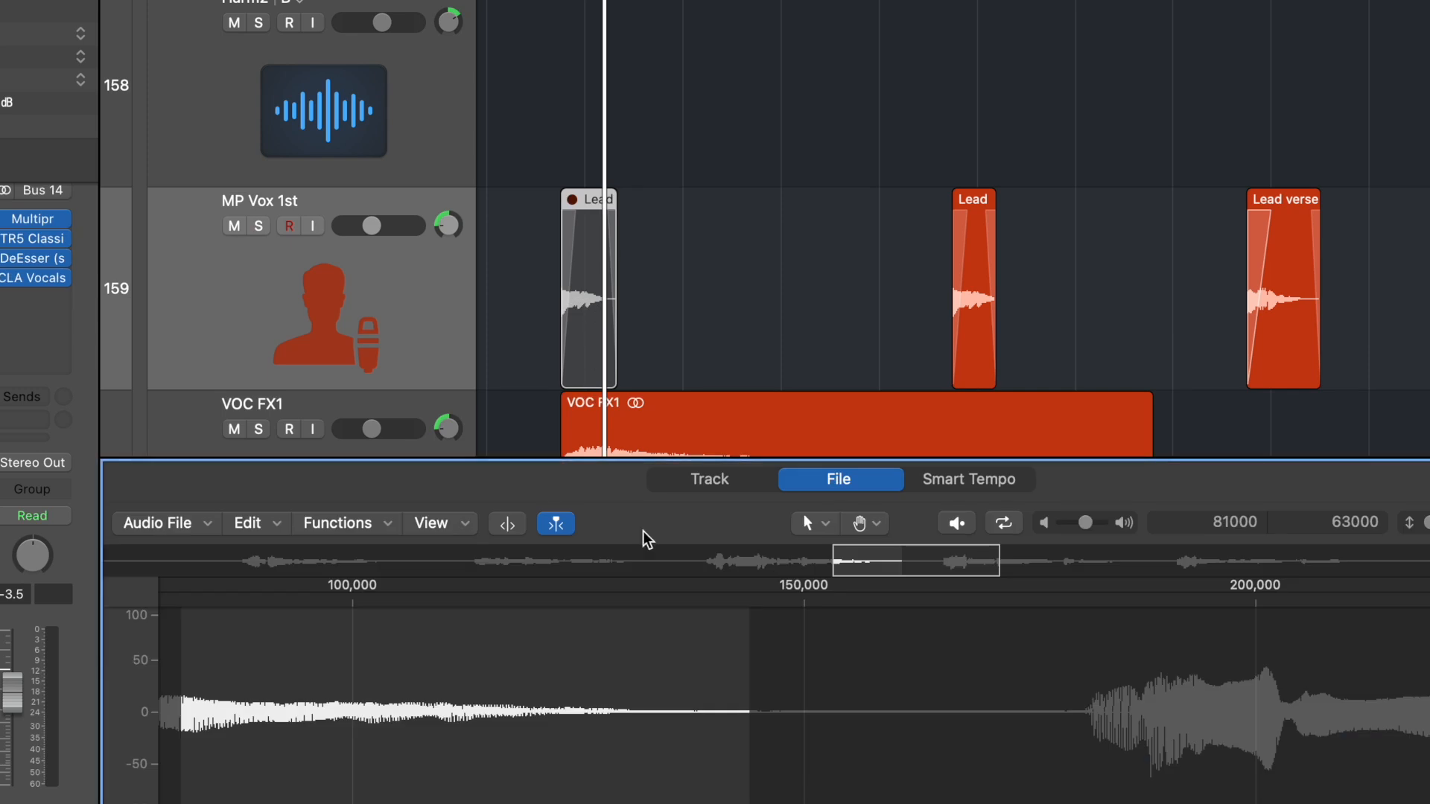
pyautogui.click(637, 426)
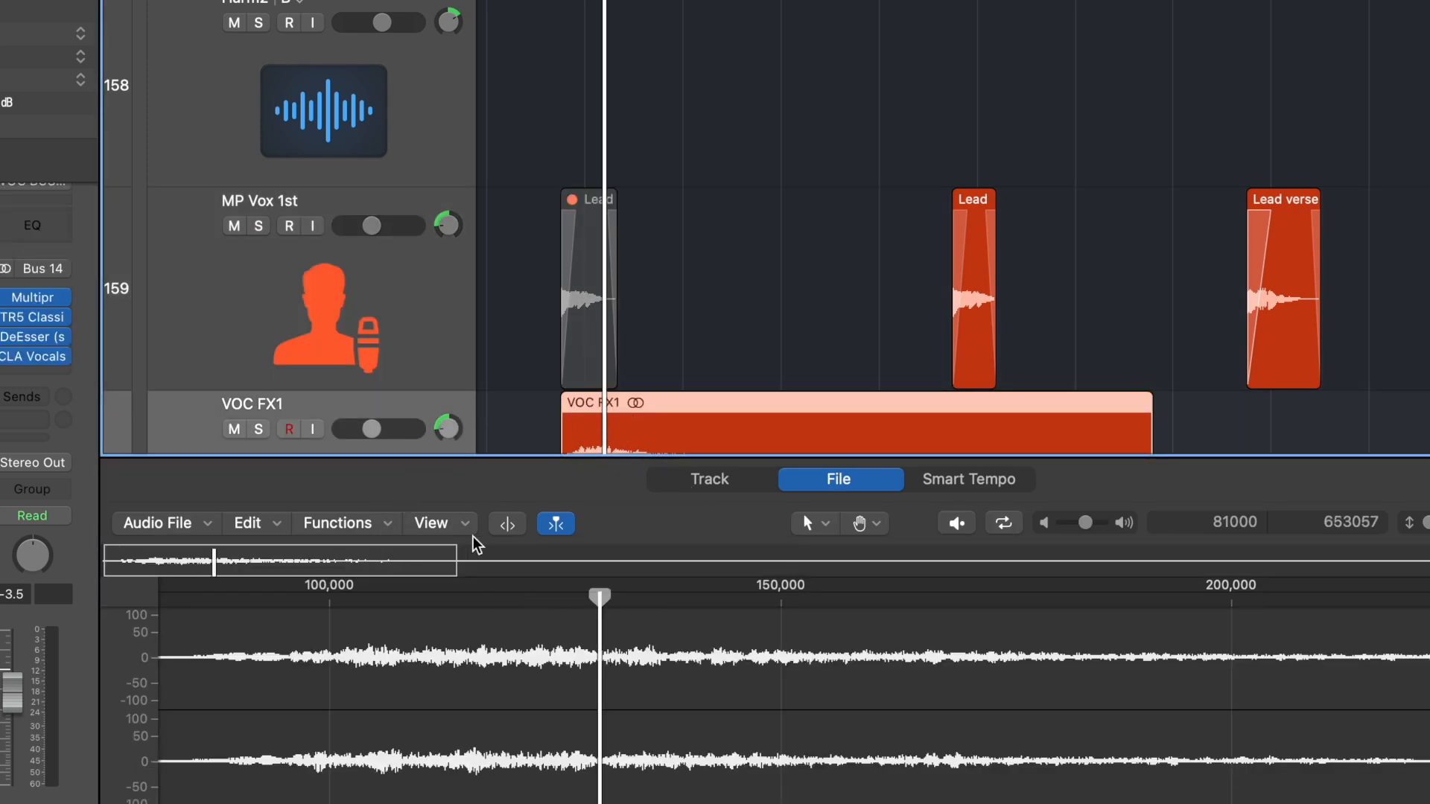
pyautogui.click(119, 570)
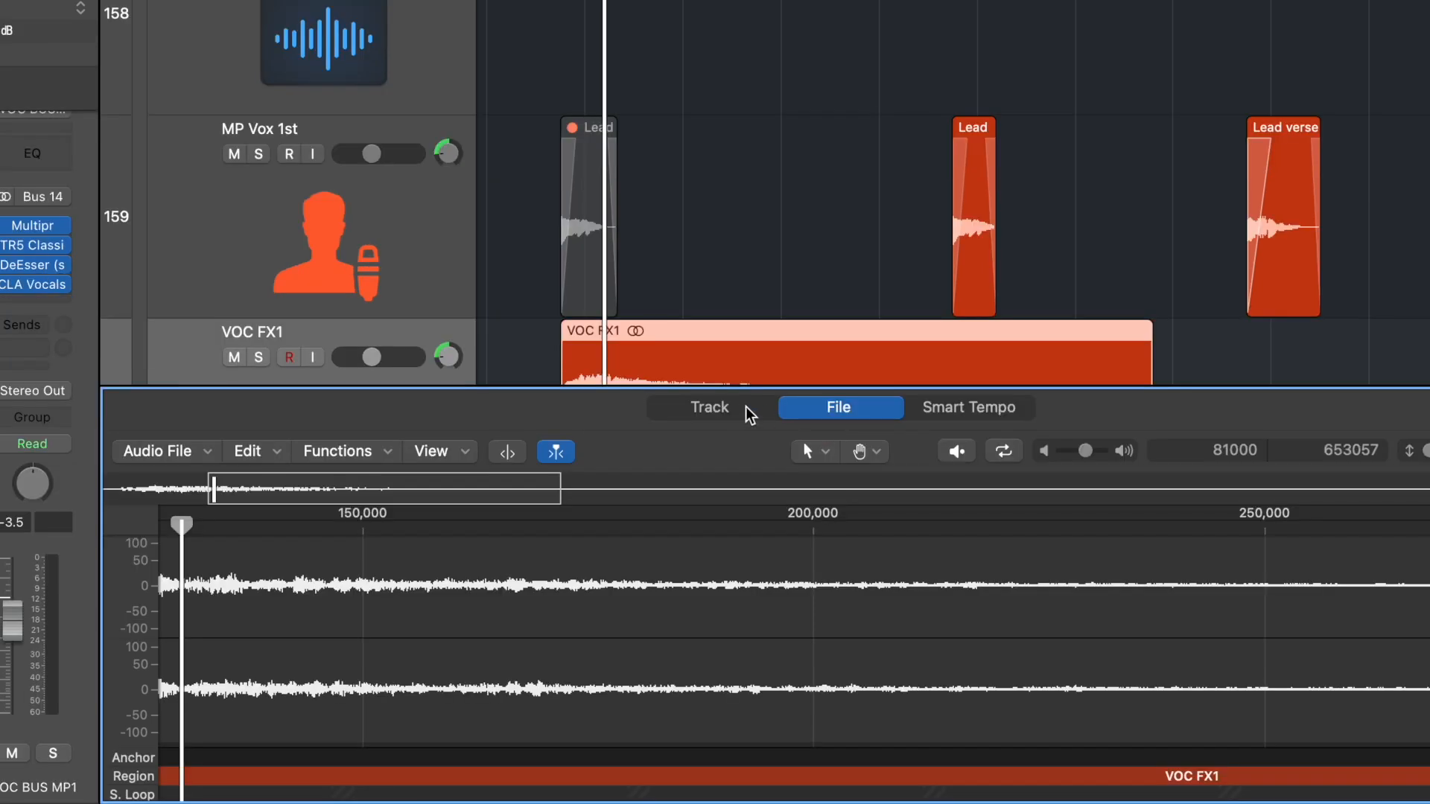
# Step: Trim the start of the VOC FX1 region in the Track editor to just before bar 2
pyautogui.click(749, 415)
pyautogui.hscroll(-5, 351, 670)
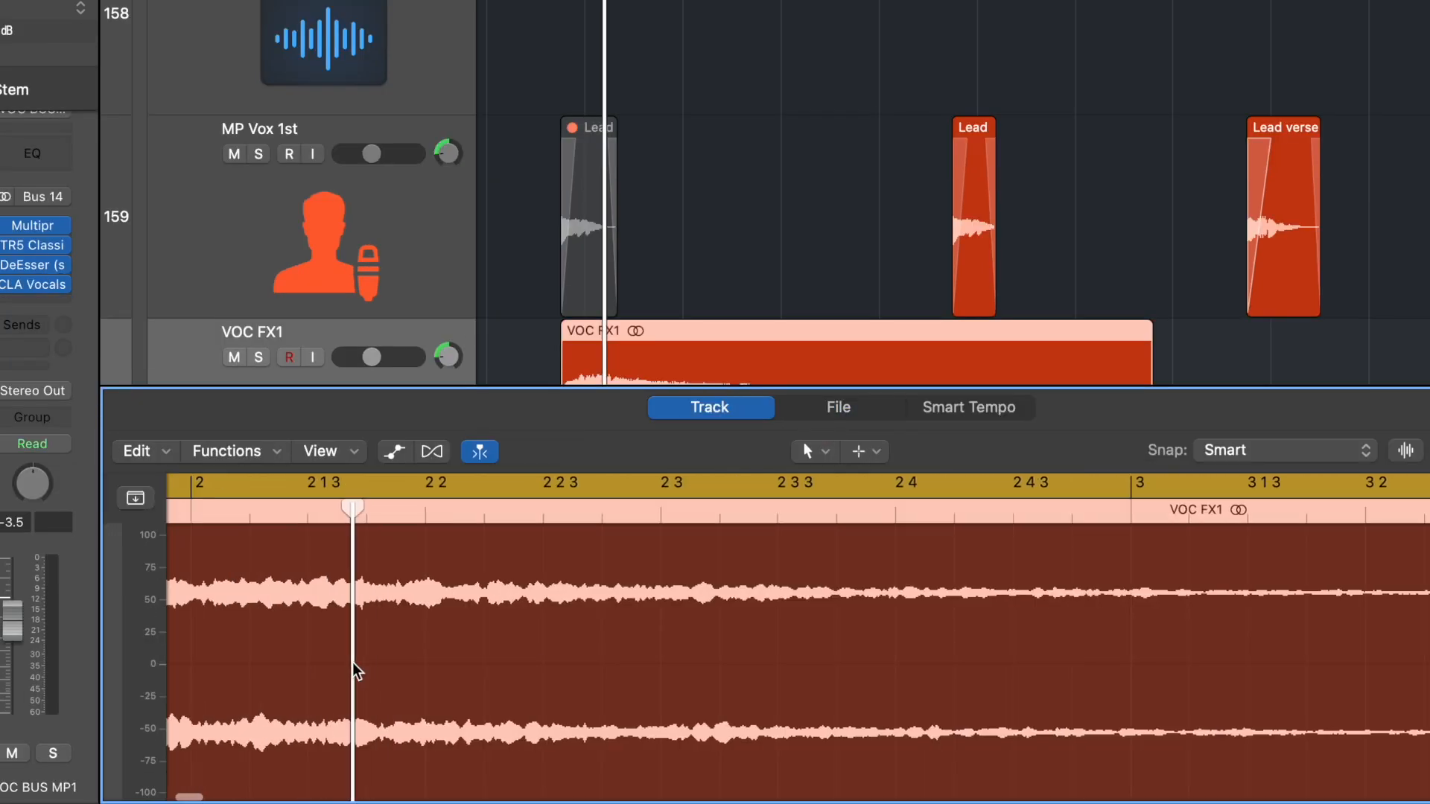
pyautogui.moveTo(365, 741); pyautogui.dragTo(514, 730)
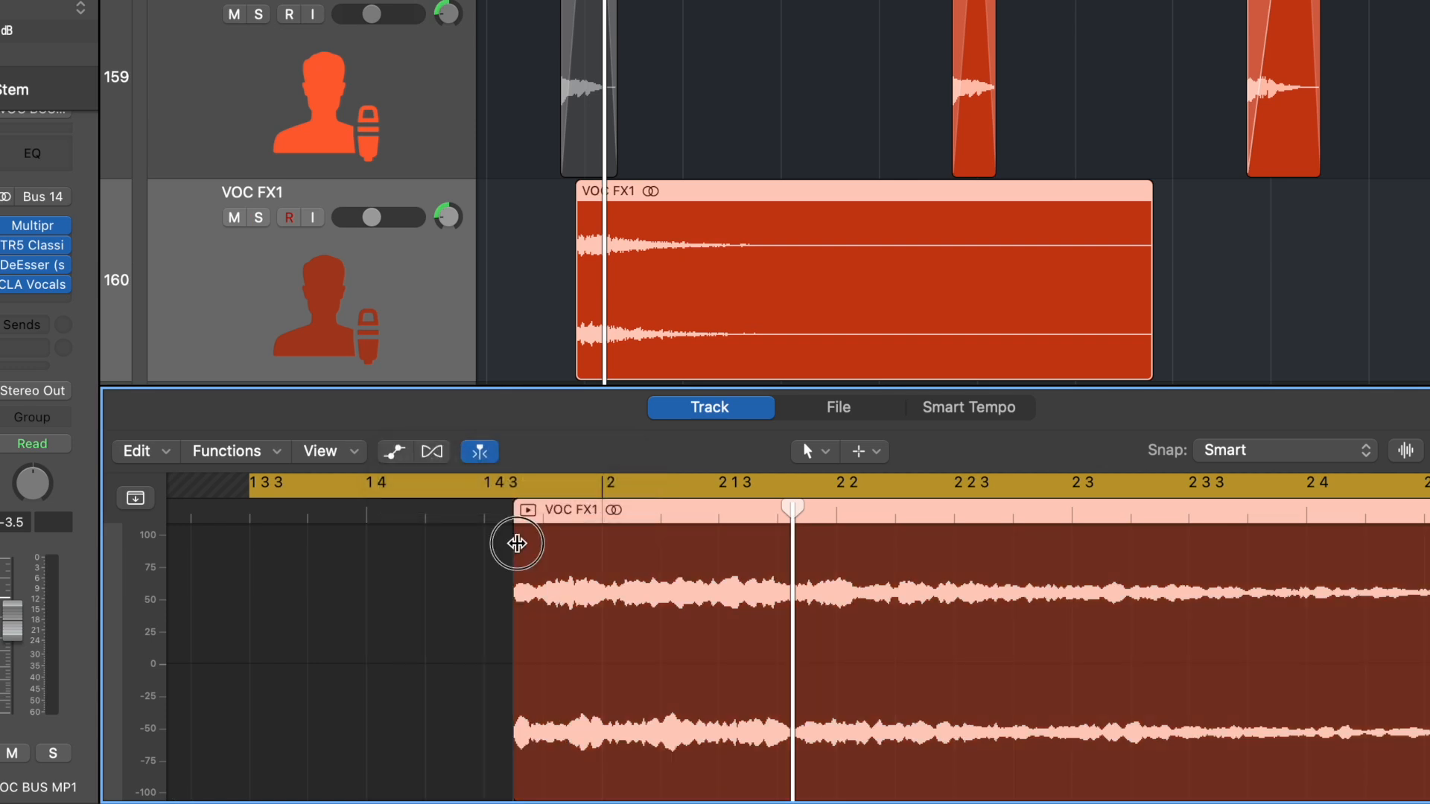
# Step: Add a short fade-in reaching just past bar 2 at the start of VOC FX1 and audition the region
pyautogui.moveTo(516, 543); pyautogui.dragTo(629, 546)
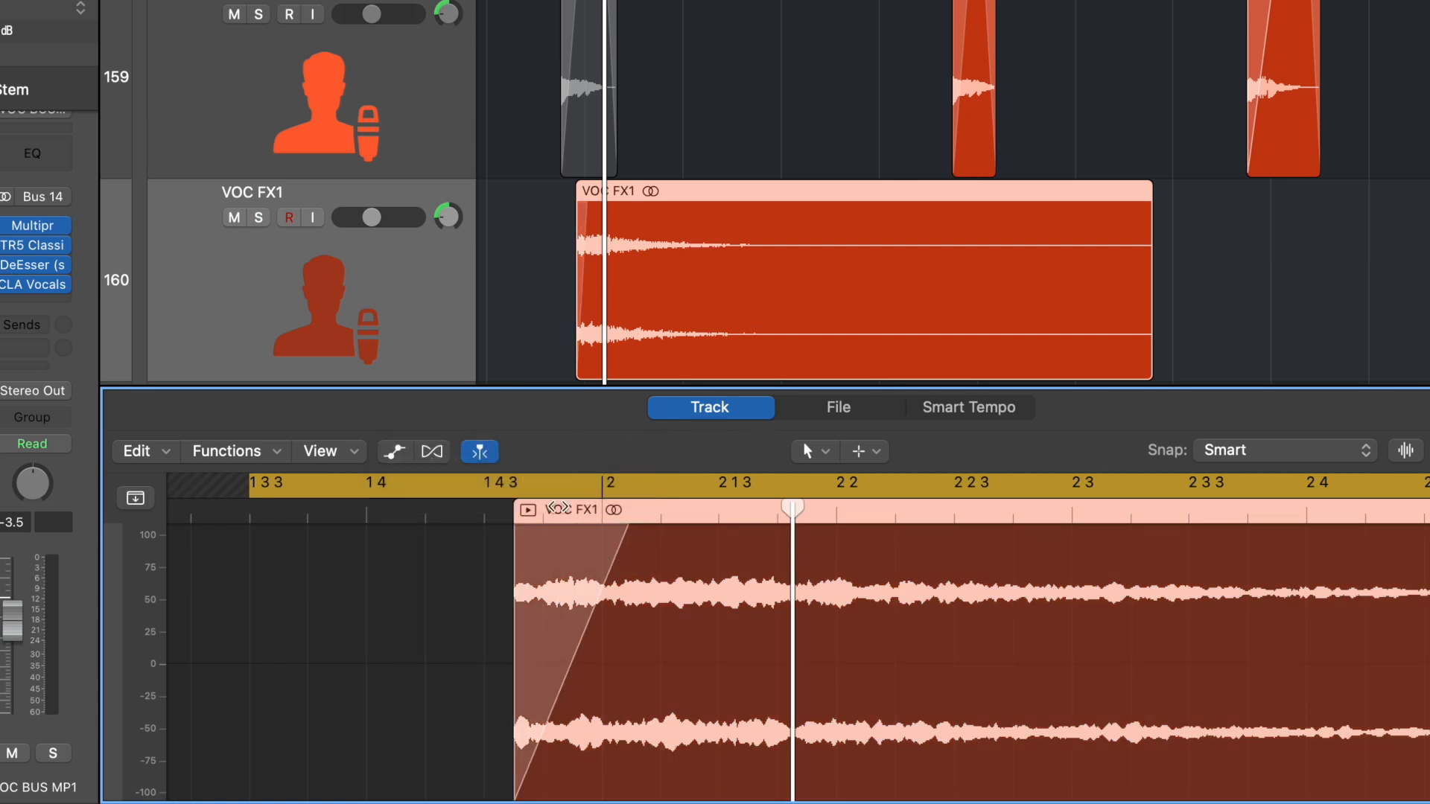
pyautogui.click(527, 511)
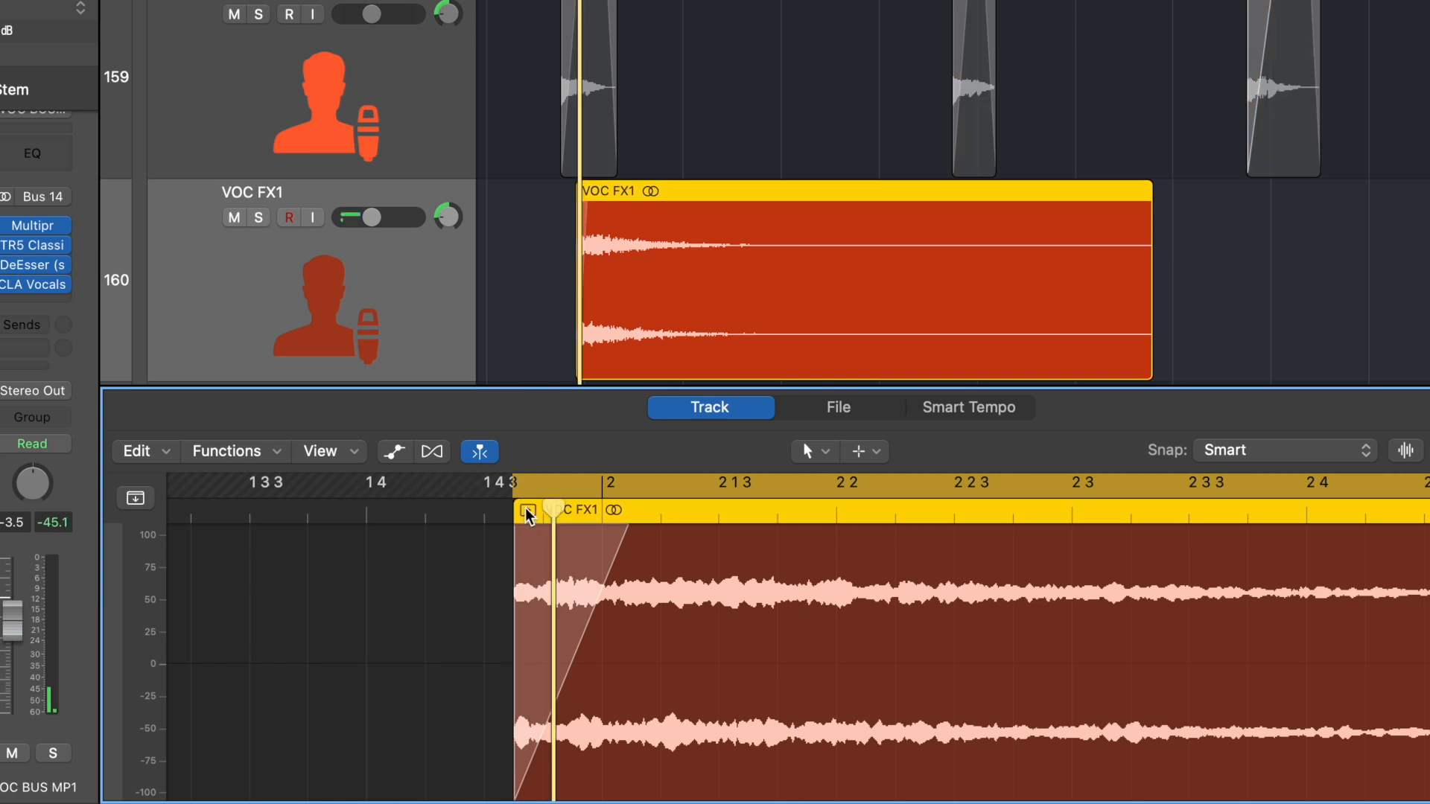
# Step: Extend the start of VOC FX1 back to beat 1 4 and show its whole waveform in the File editor
pyautogui.moveTo(578, 349); pyautogui.dragTo(535, 351)
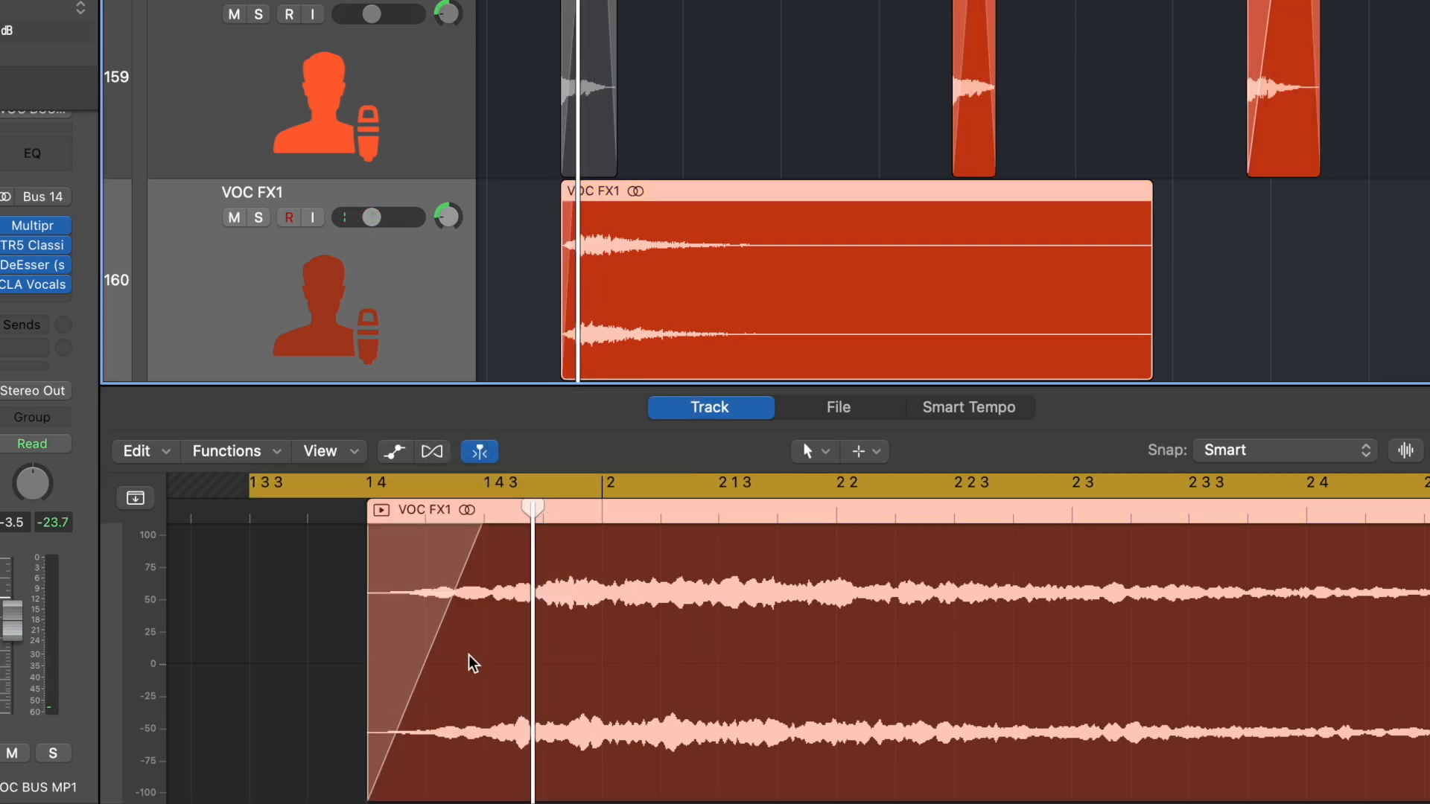
pyautogui.click(868, 409)
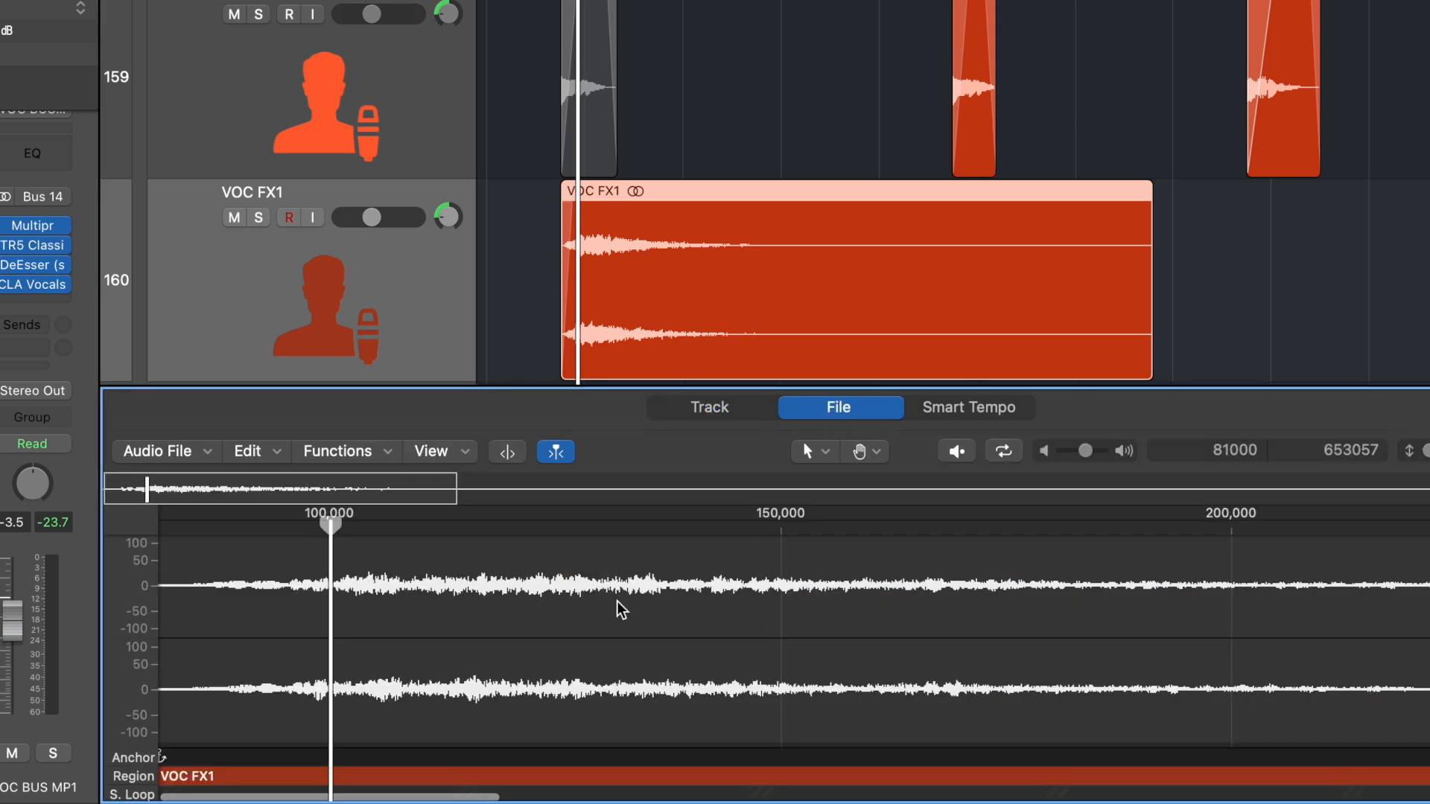
pyautogui.press('super+Left')
pyautogui.press('super+Left')
pyautogui.press('super+Left')
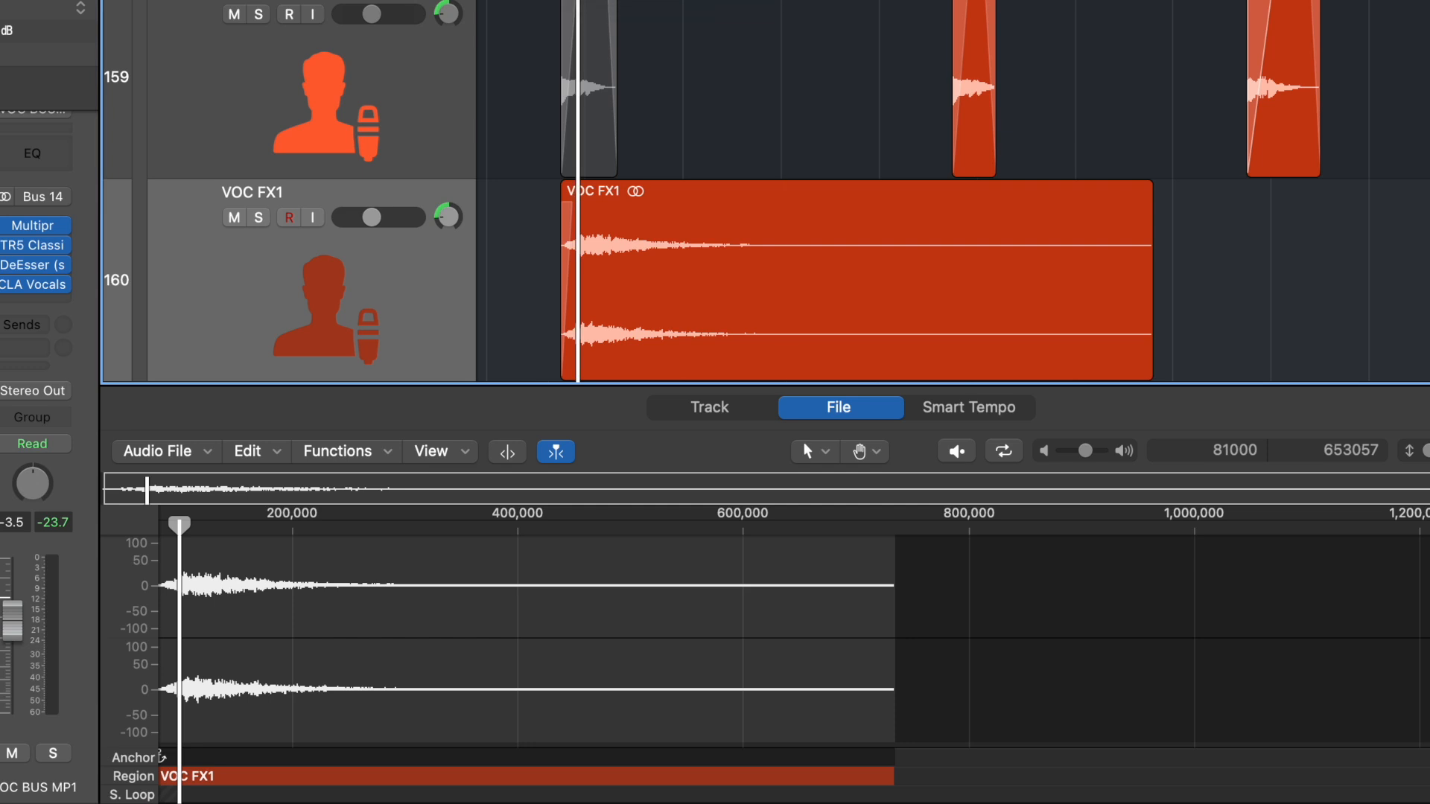
# Step: Move the VOC FX1 region earlier so it starts at bar 1
pyautogui.scroll(-3, 919, 112)
pyautogui.scroll(2, 820, 149)
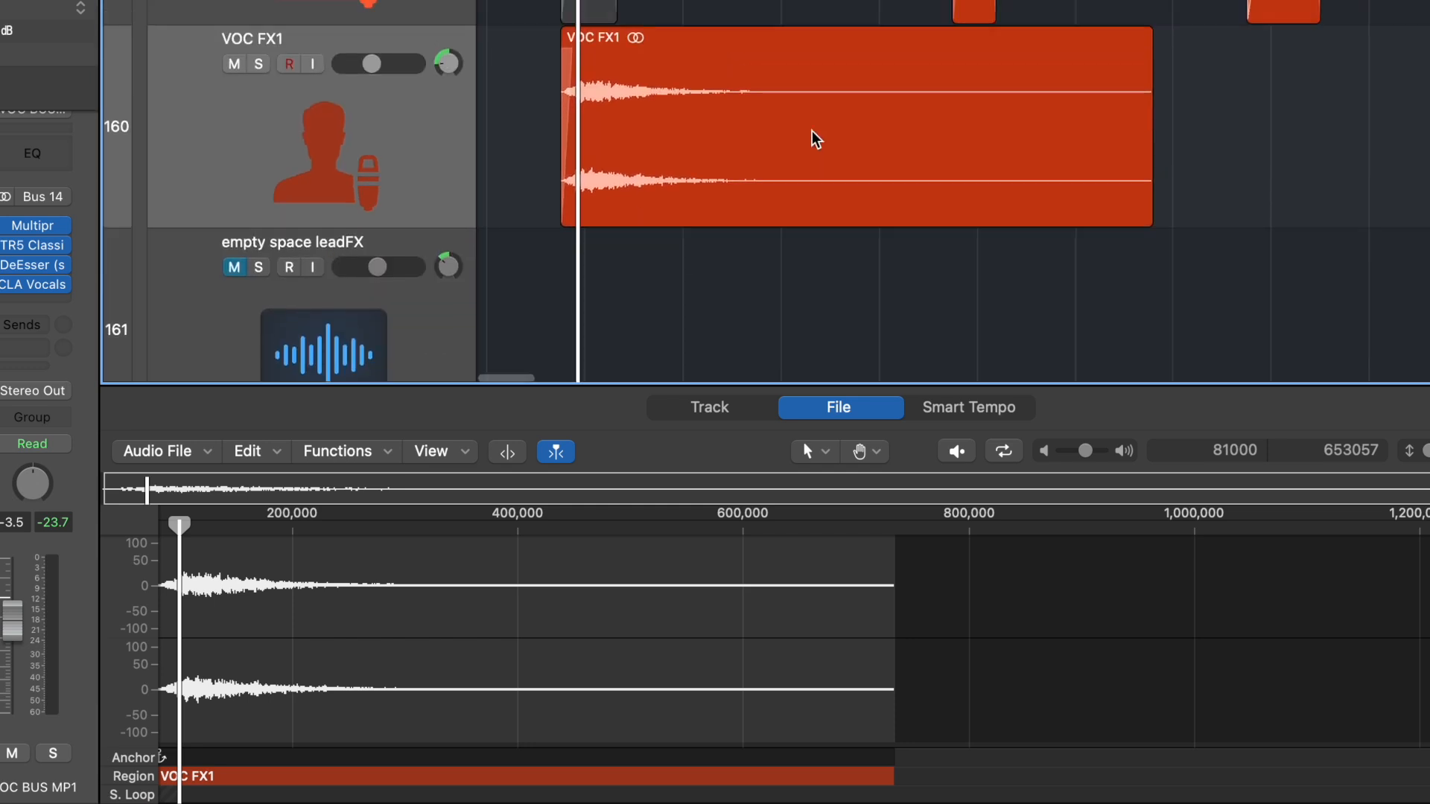
pyautogui.moveTo(769, 164); pyautogui.dragTo(694, 163)
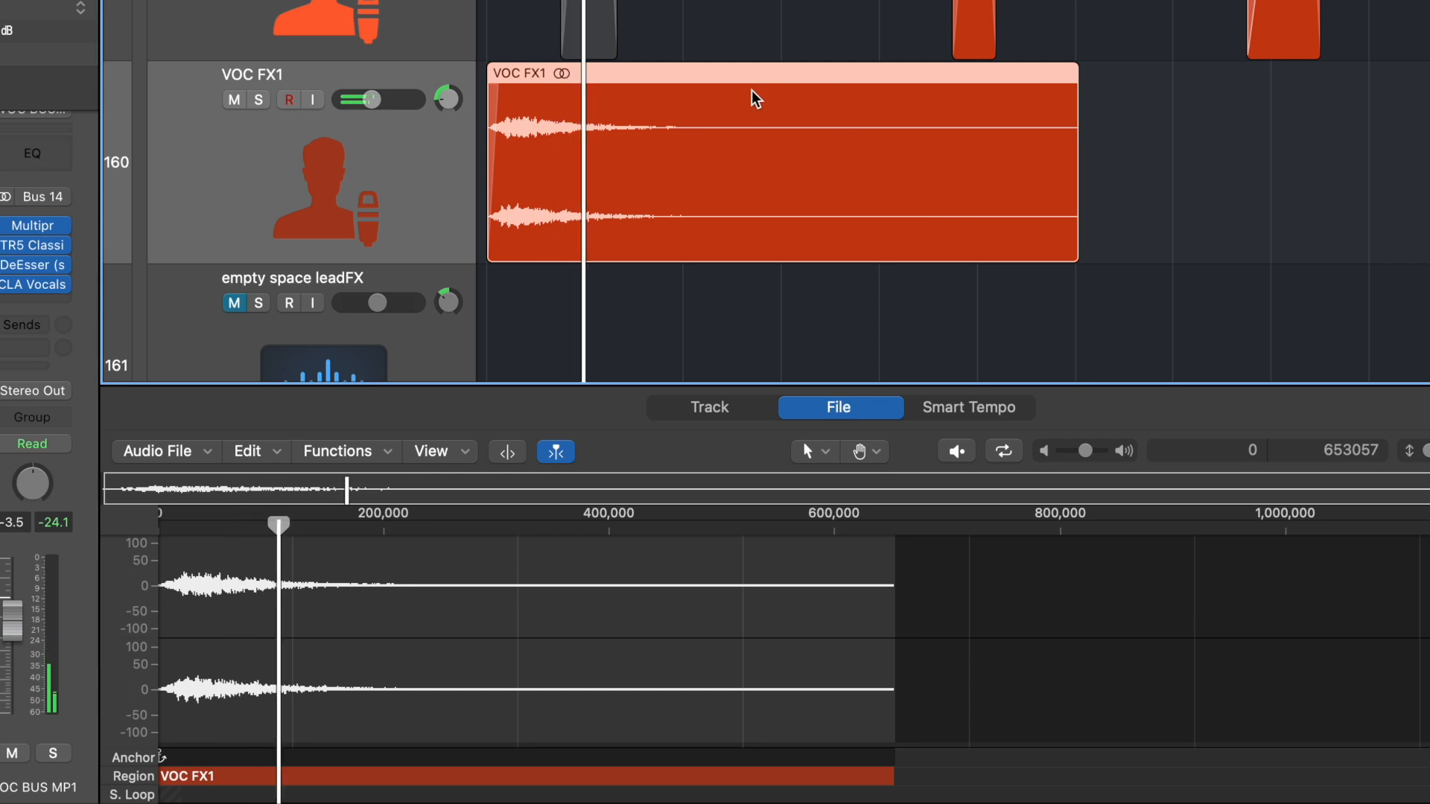
# Step: Cut VOC FX1 at bar 5 in the Track editor and remove the silent end section
pyautogui.click(879, 105)
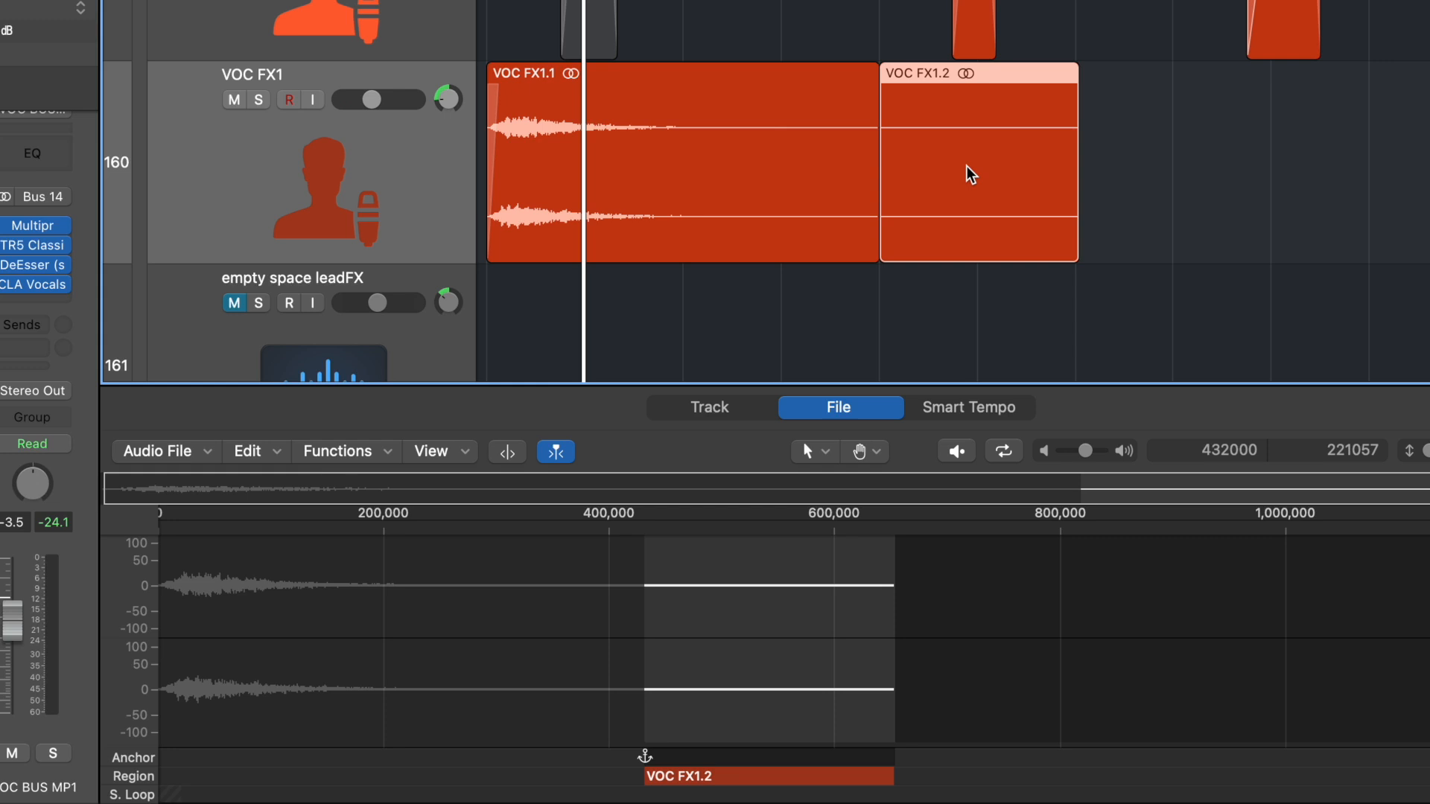
pyautogui.press('super+z')
pyautogui.click(741, 419)
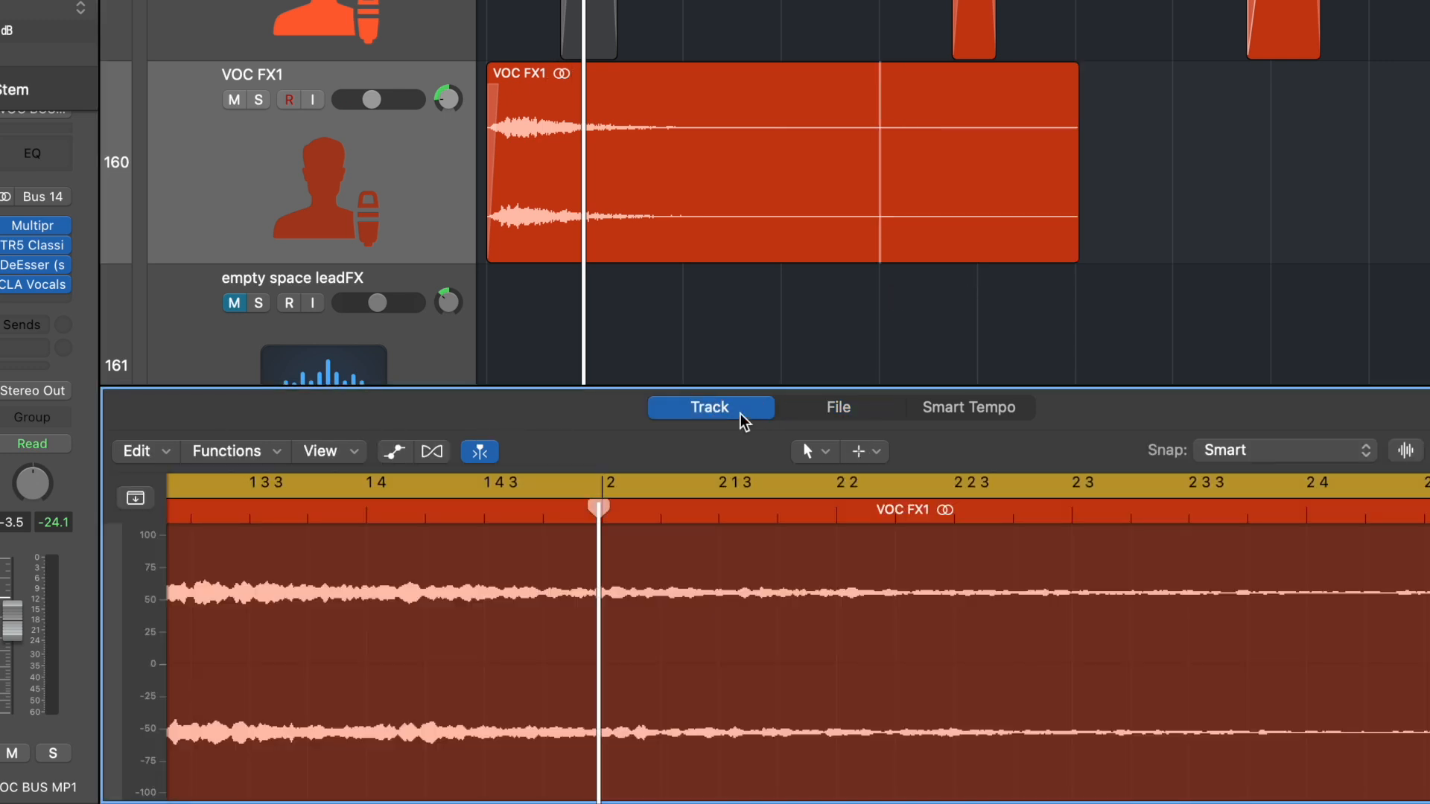
pyautogui.hscroll(10, 752, 566)
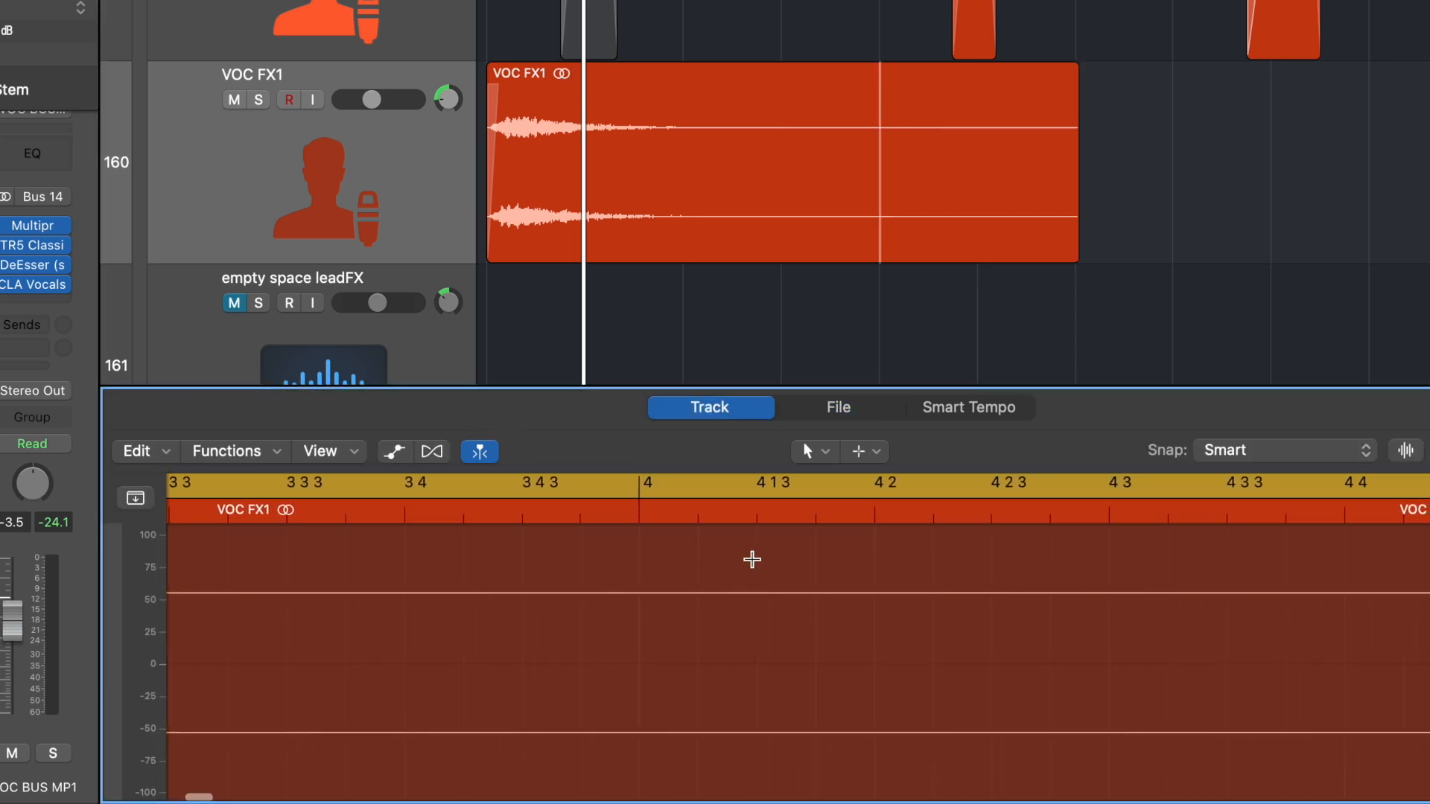
pyautogui.press('z')
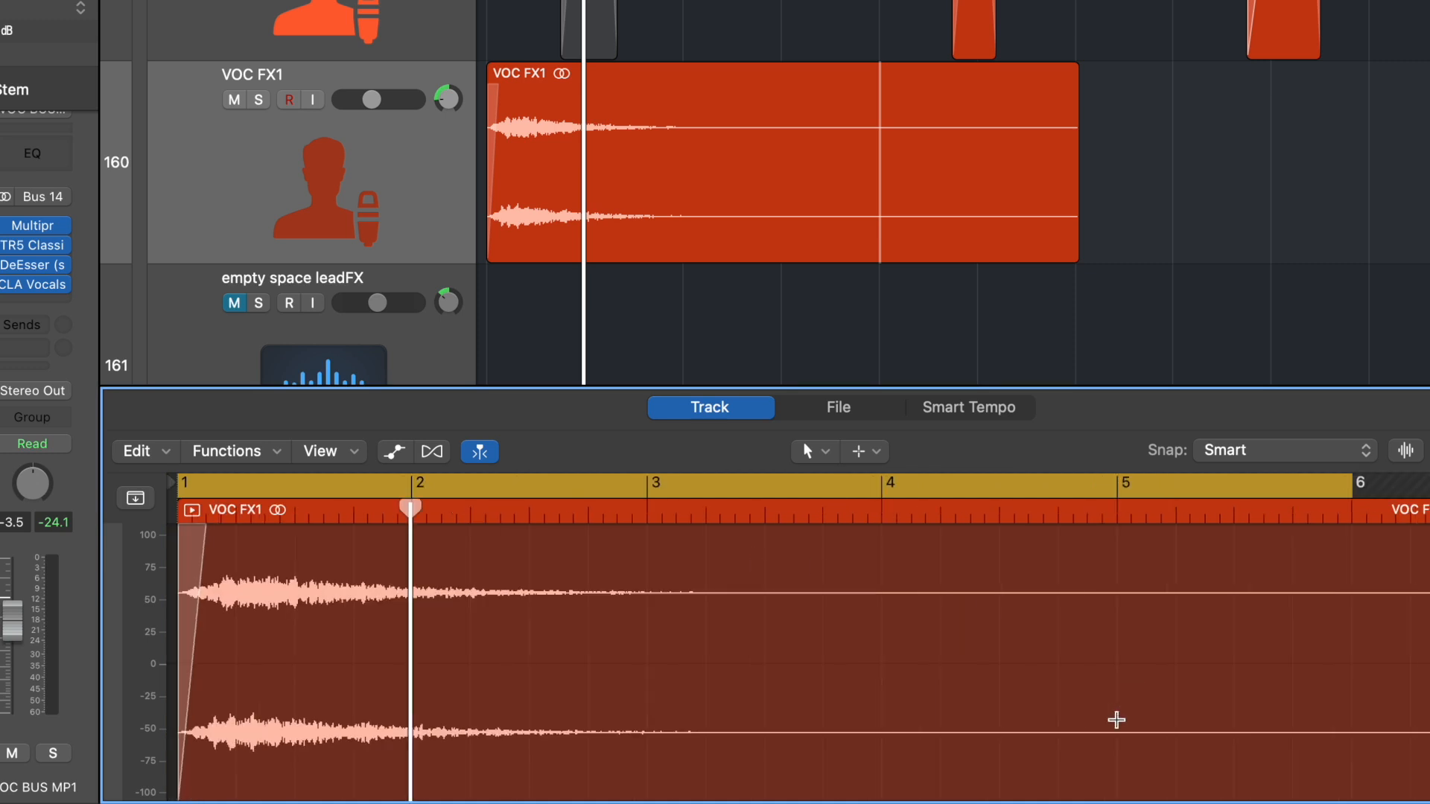
pyautogui.click(1115, 720)
pyautogui.press('Delete')
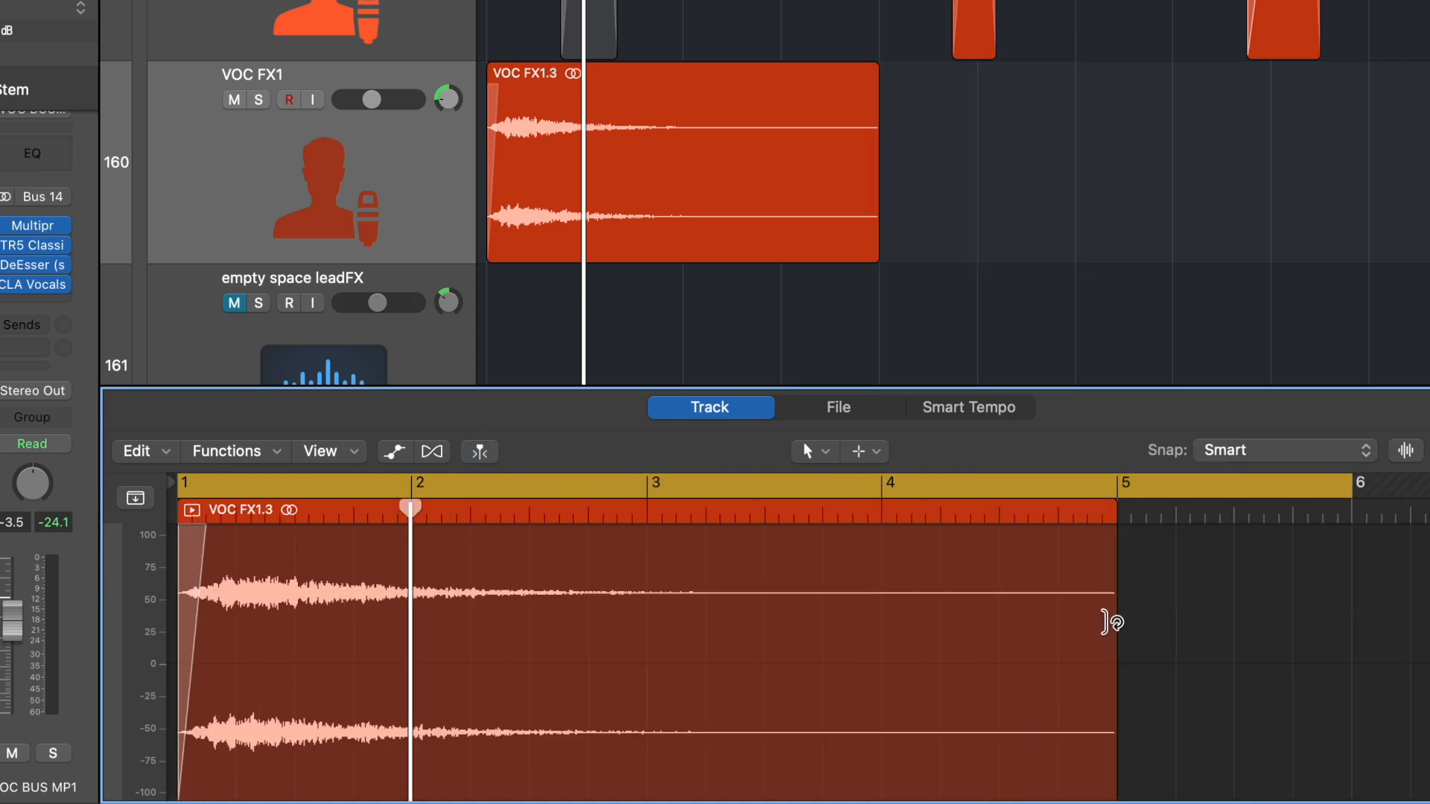
pyautogui.moveTo(1110, 696)
pyautogui.mouseDown()
pyautogui.moveTo(1213, 690)
pyautogui.moveTo(1105, 673)
pyautogui.moveTo(1116, 676)
pyautogui.mouseUp()
pyautogui.click(957, 128)
# Step: Permanently trim the audio file to the VOC FX1.3 region in the File editor and try to extend the region past bar 5
pyautogui.click(726, 139)
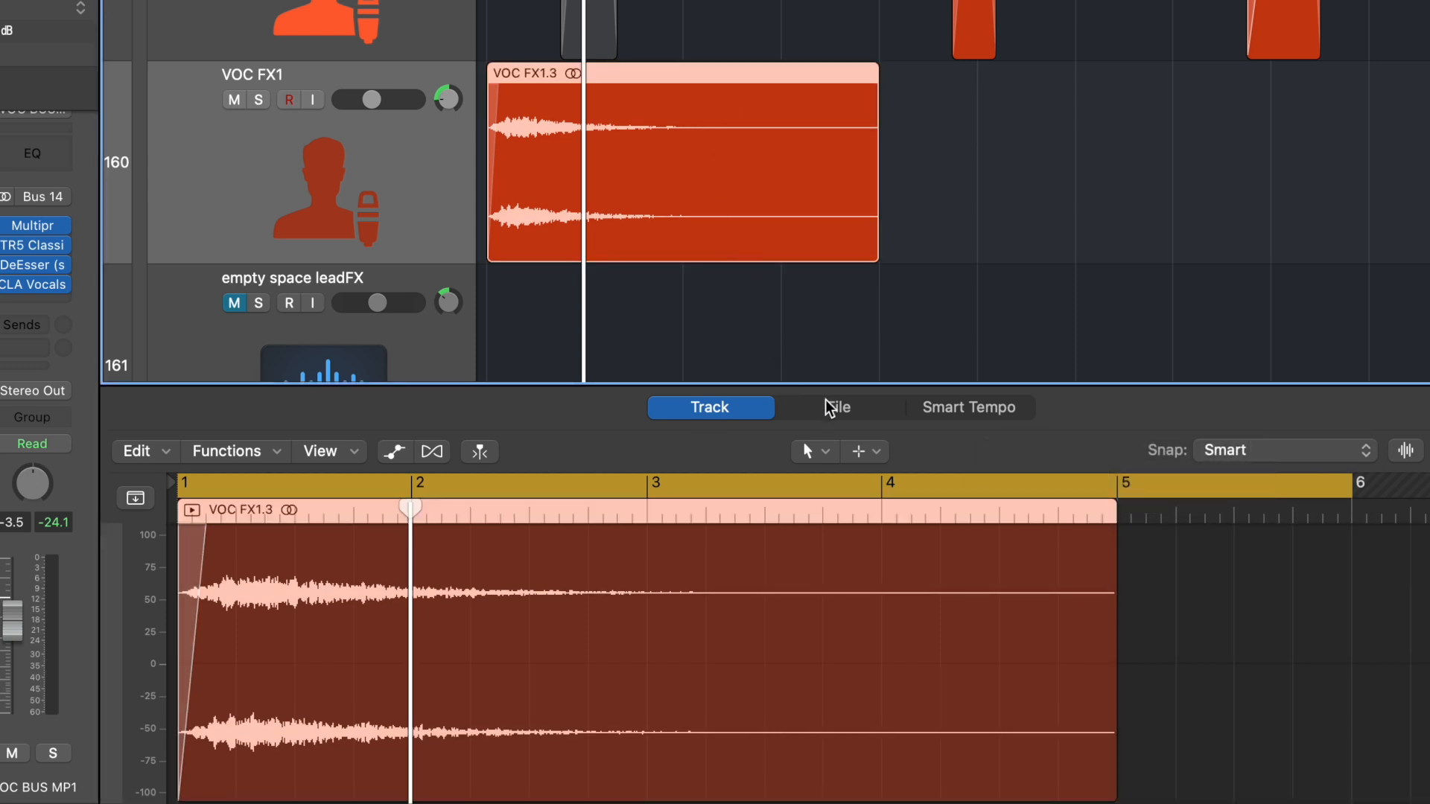
pyautogui.click(845, 409)
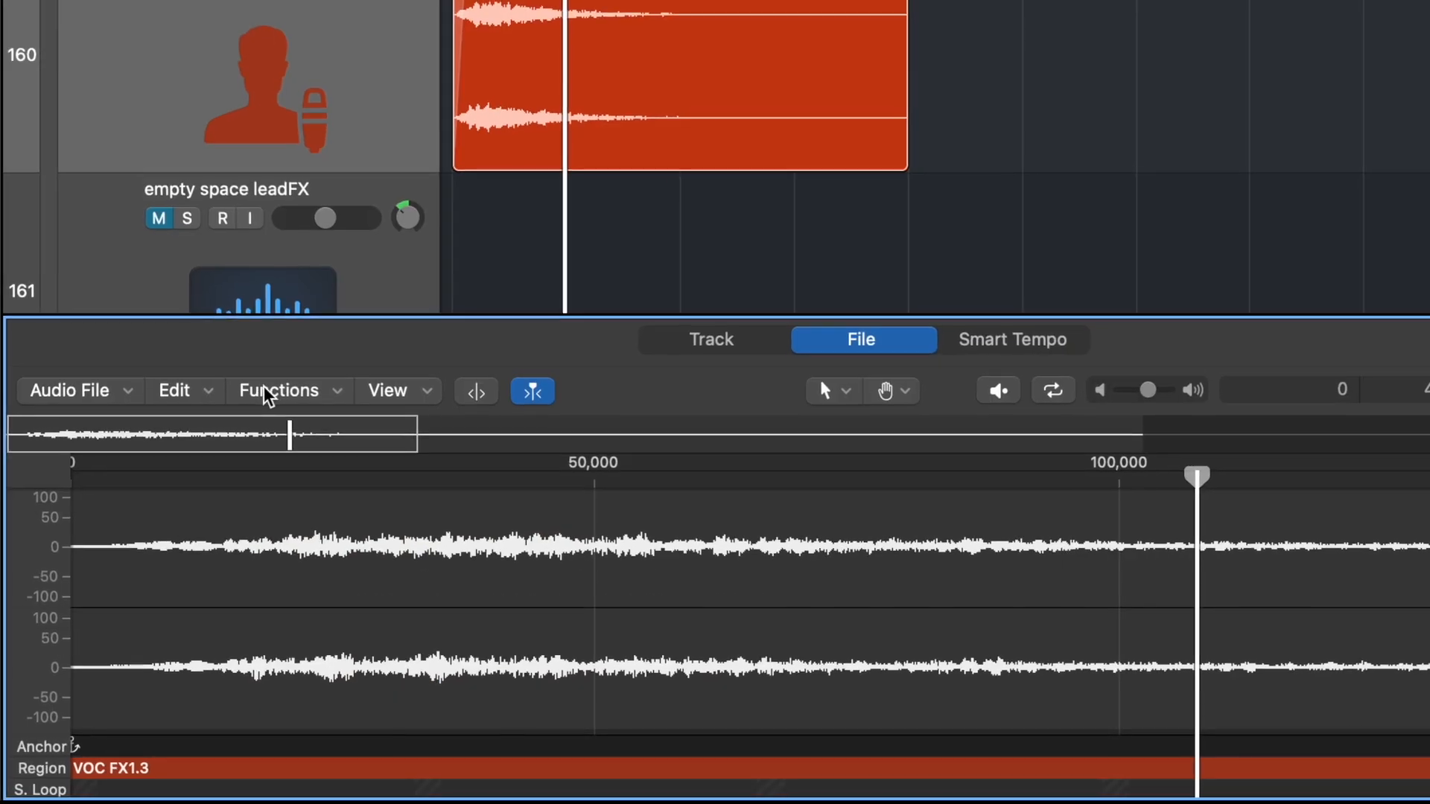
pyautogui.click(332, 453)
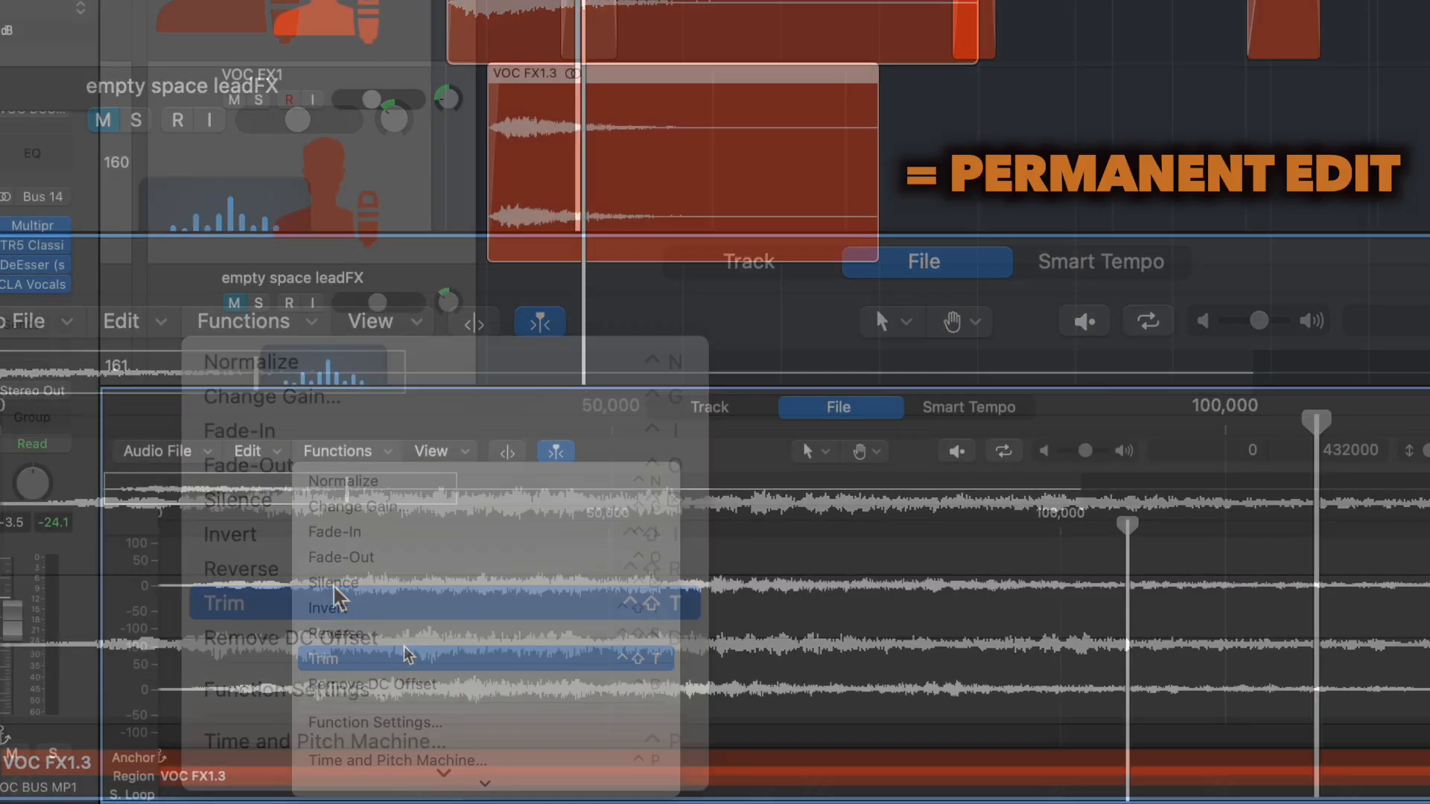
pyautogui.click(339, 604)
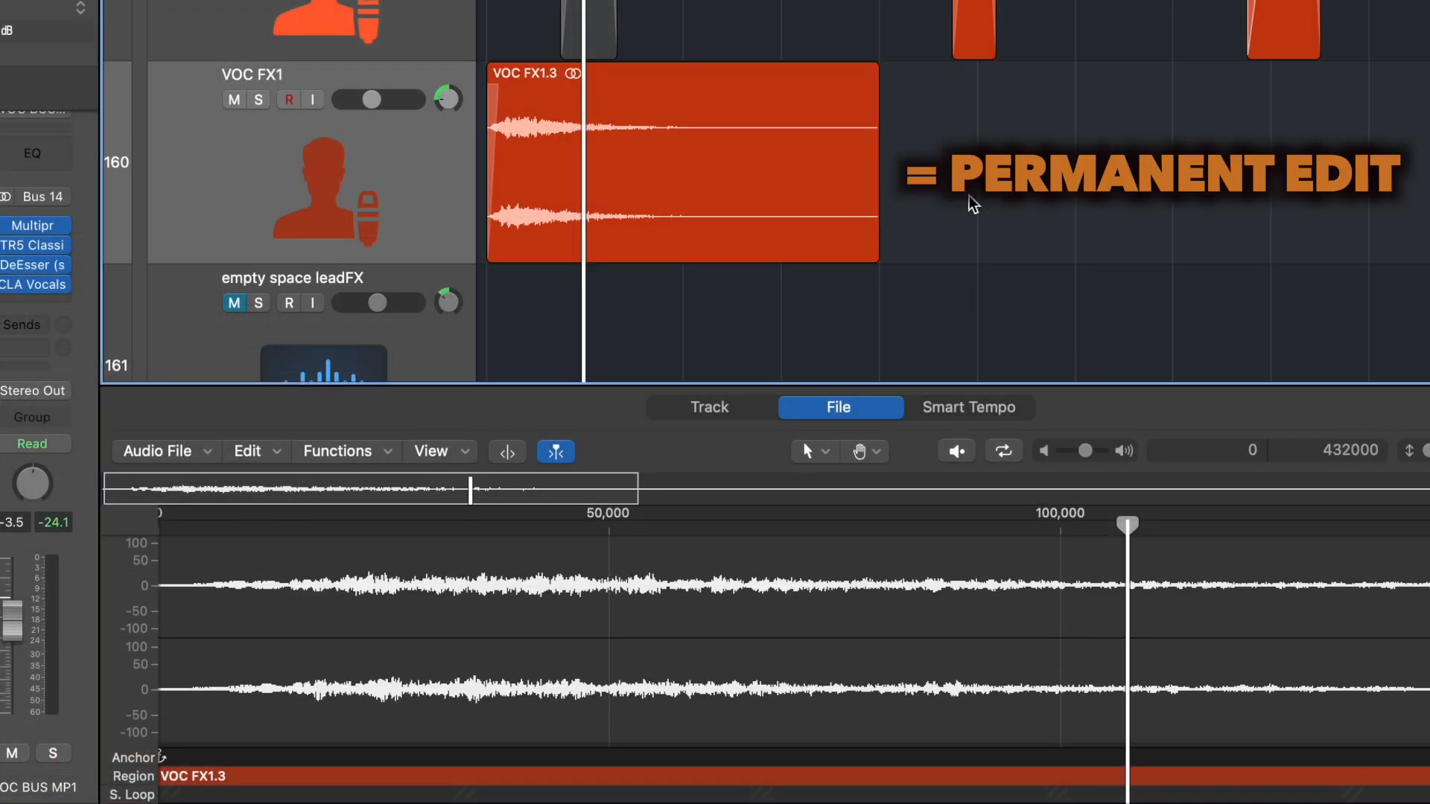
pyautogui.moveTo(876, 257); pyautogui.dragTo(1298, 257)
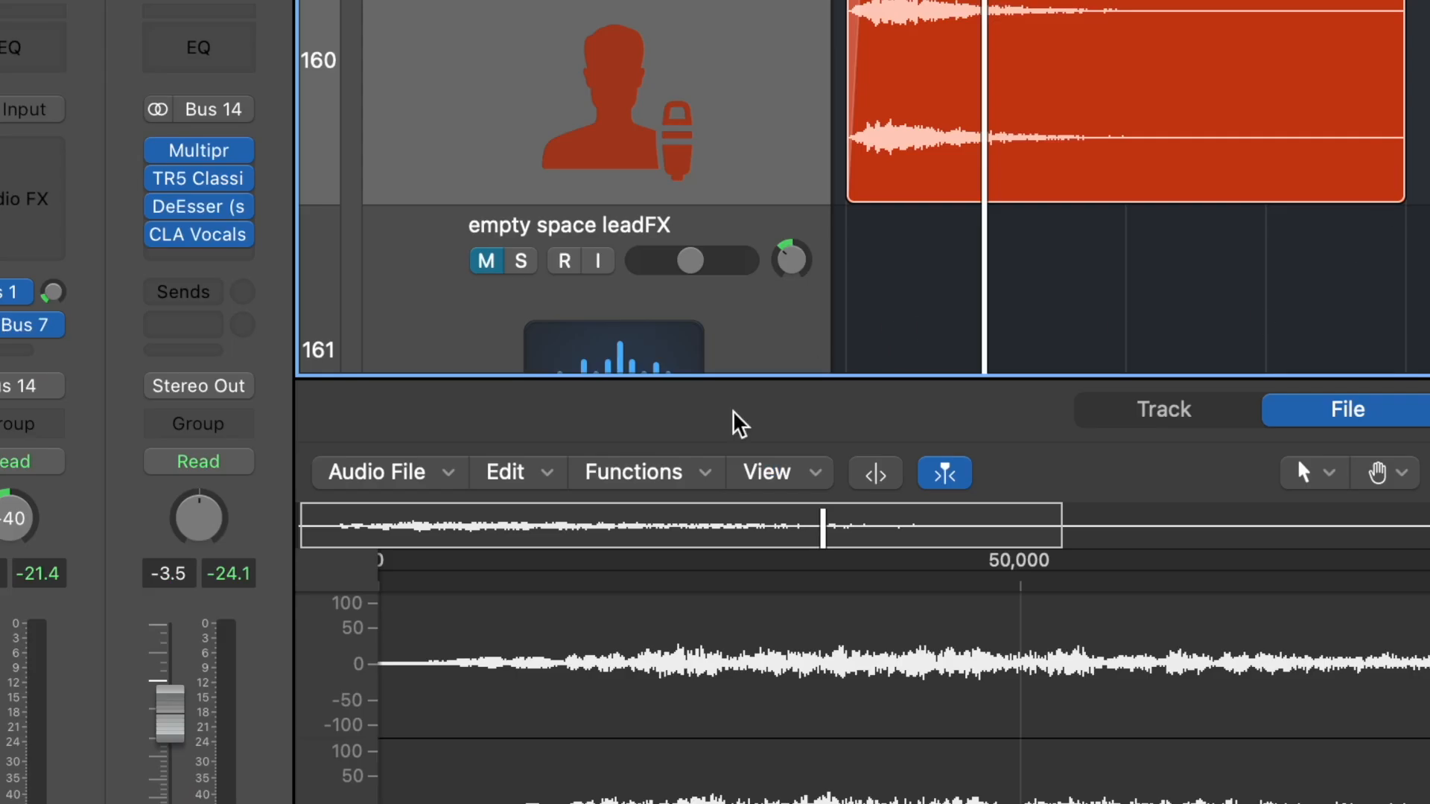
# Step: Look up the File editor's undo option for the trim and the application's preferences
pyautogui.click(525, 483)
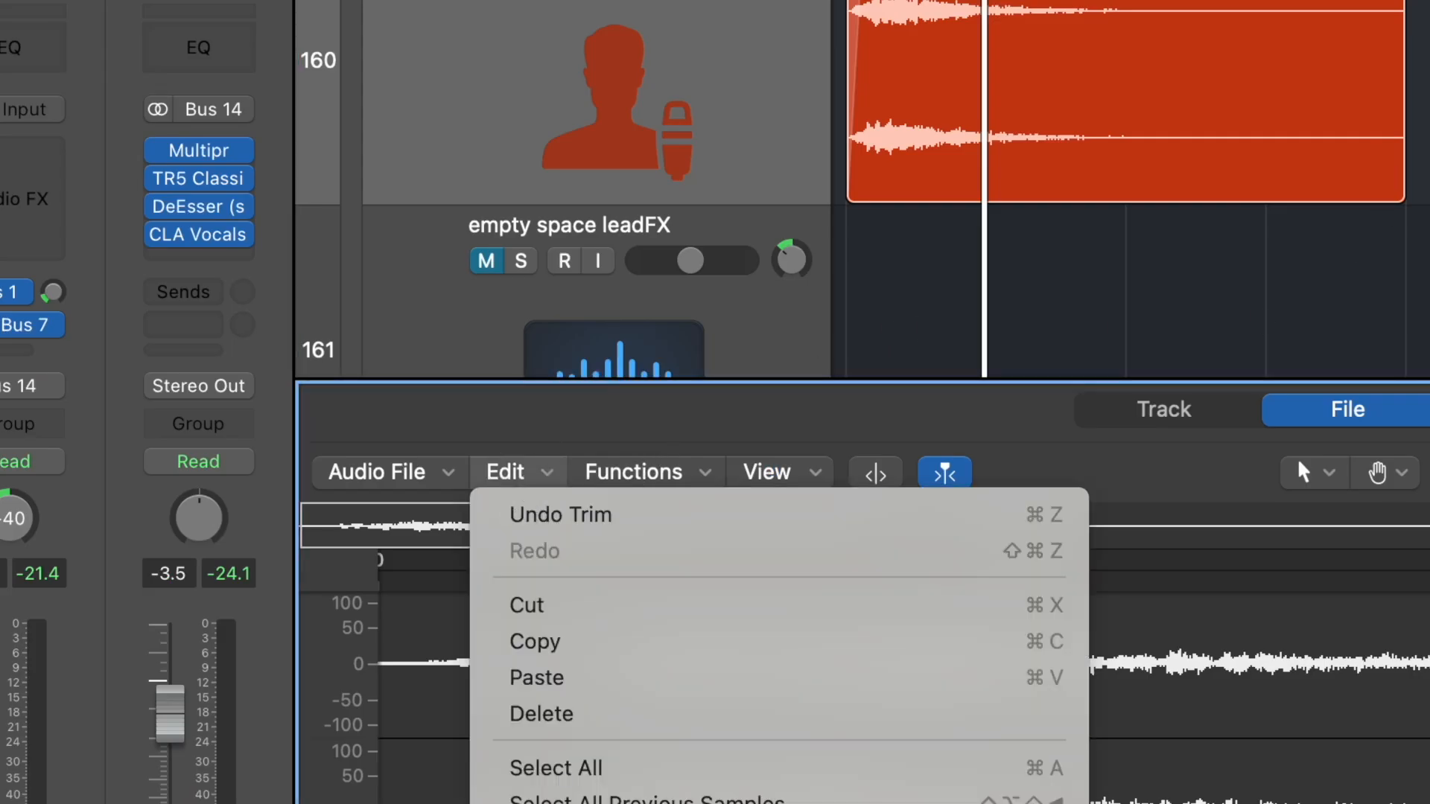
pyautogui.click(1056, 430)
pyautogui.click(262, 7)
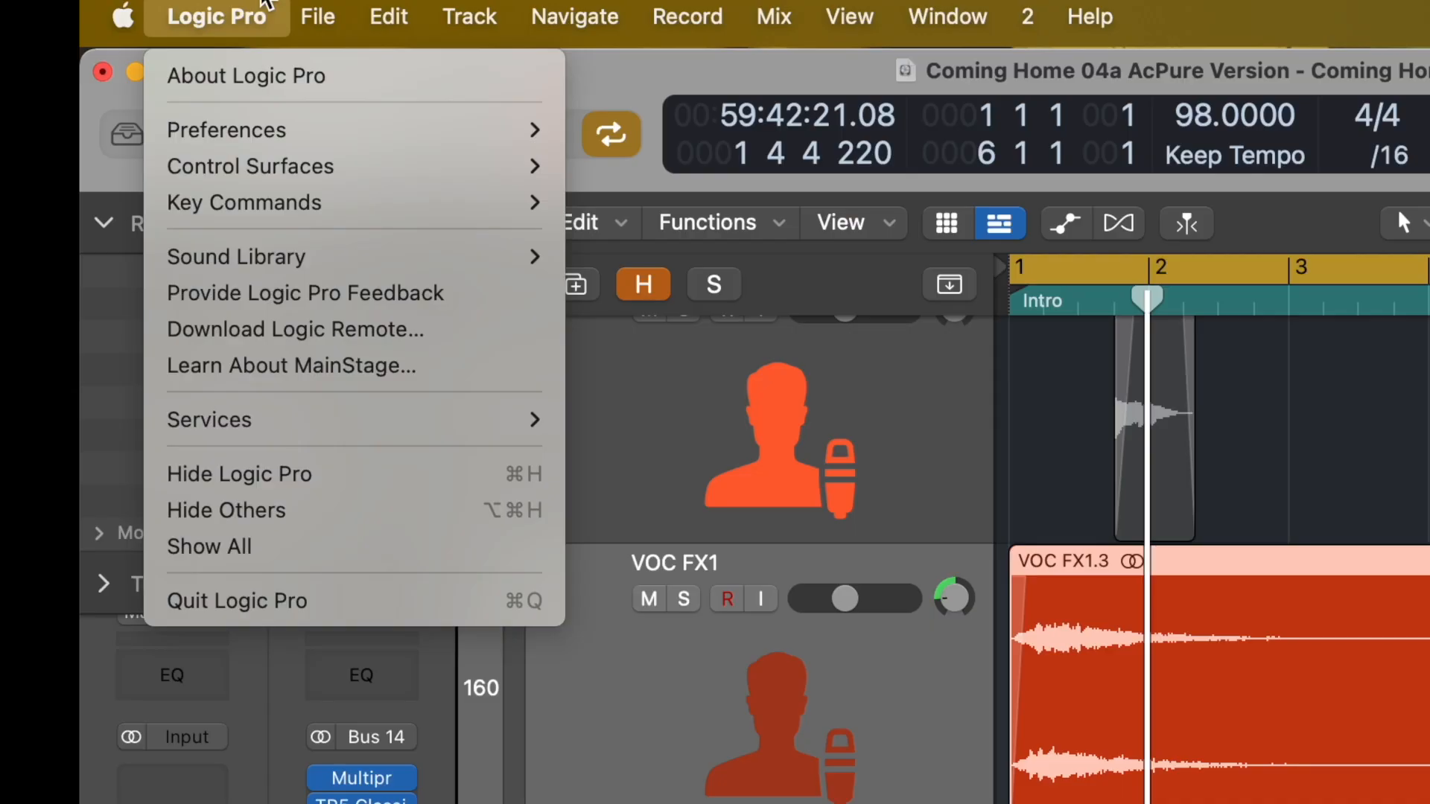
pyautogui.moveTo(274, 131)
pyautogui.click(766, 159)
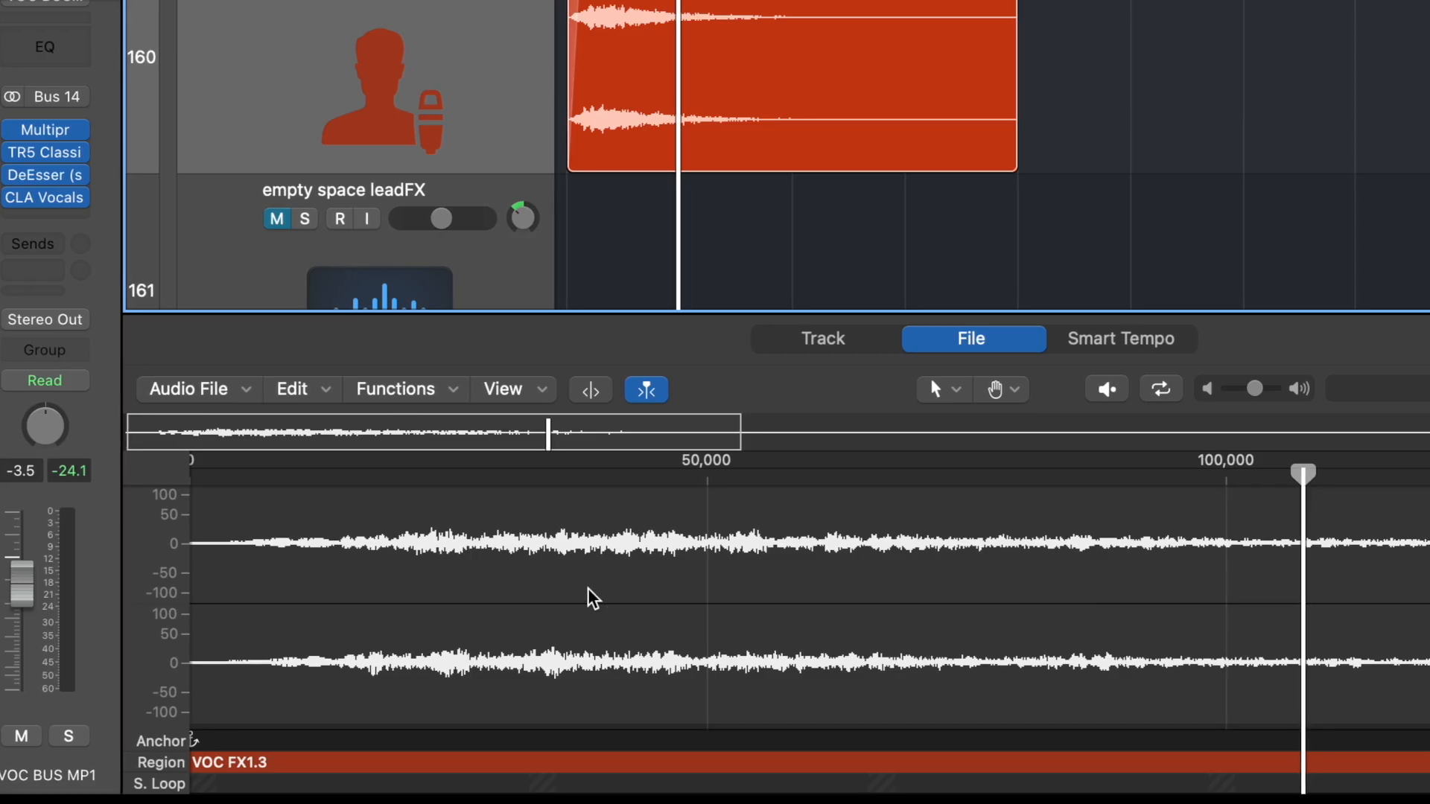
# Step: Select the entire VOC FX1.3 waveform in the File editor and normalize it
pyautogui.click(585, 593)
pyautogui.click(358, 389)
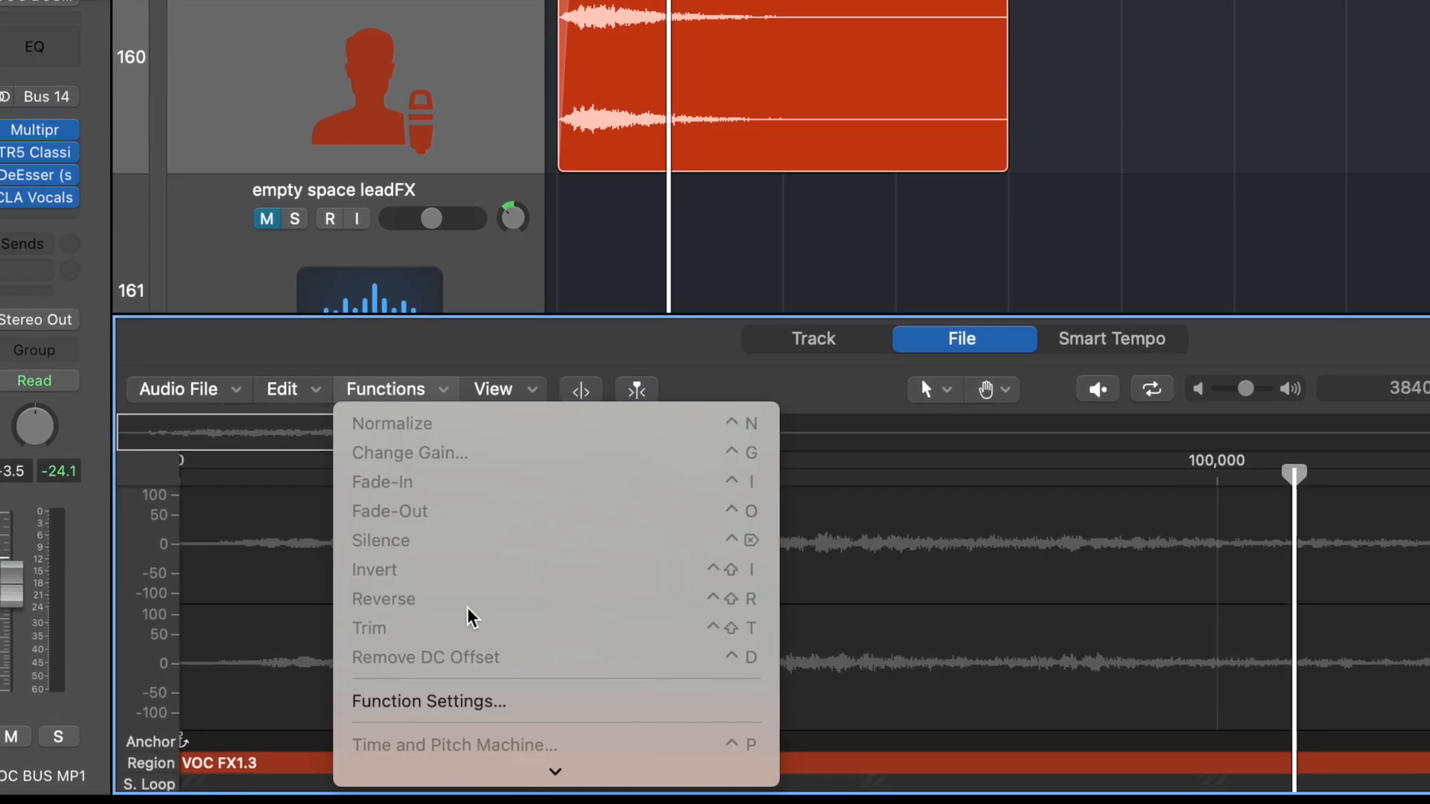
pyautogui.press('Escape')
pyautogui.press('super+a')
pyautogui.click(380, 390)
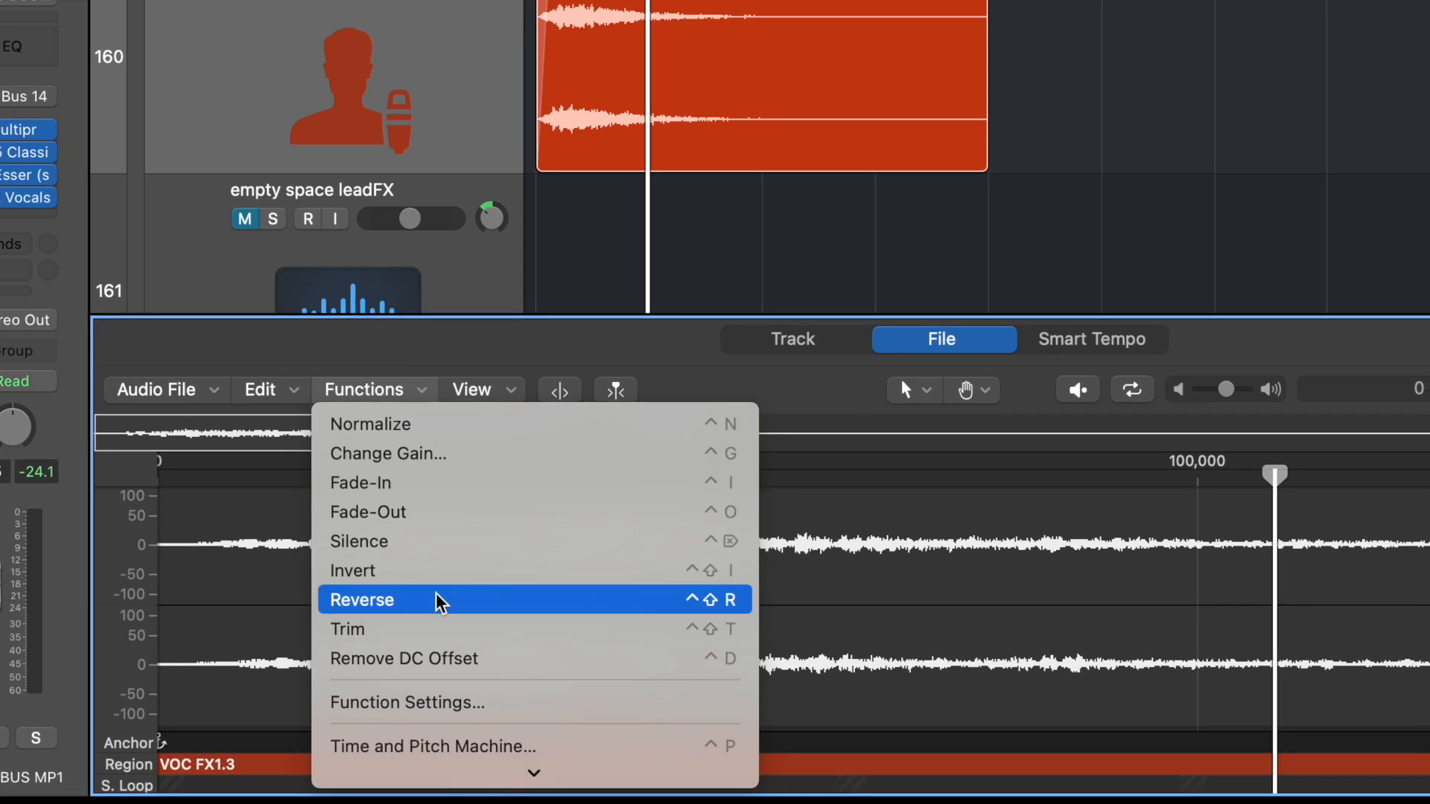
pyautogui.click(414, 424)
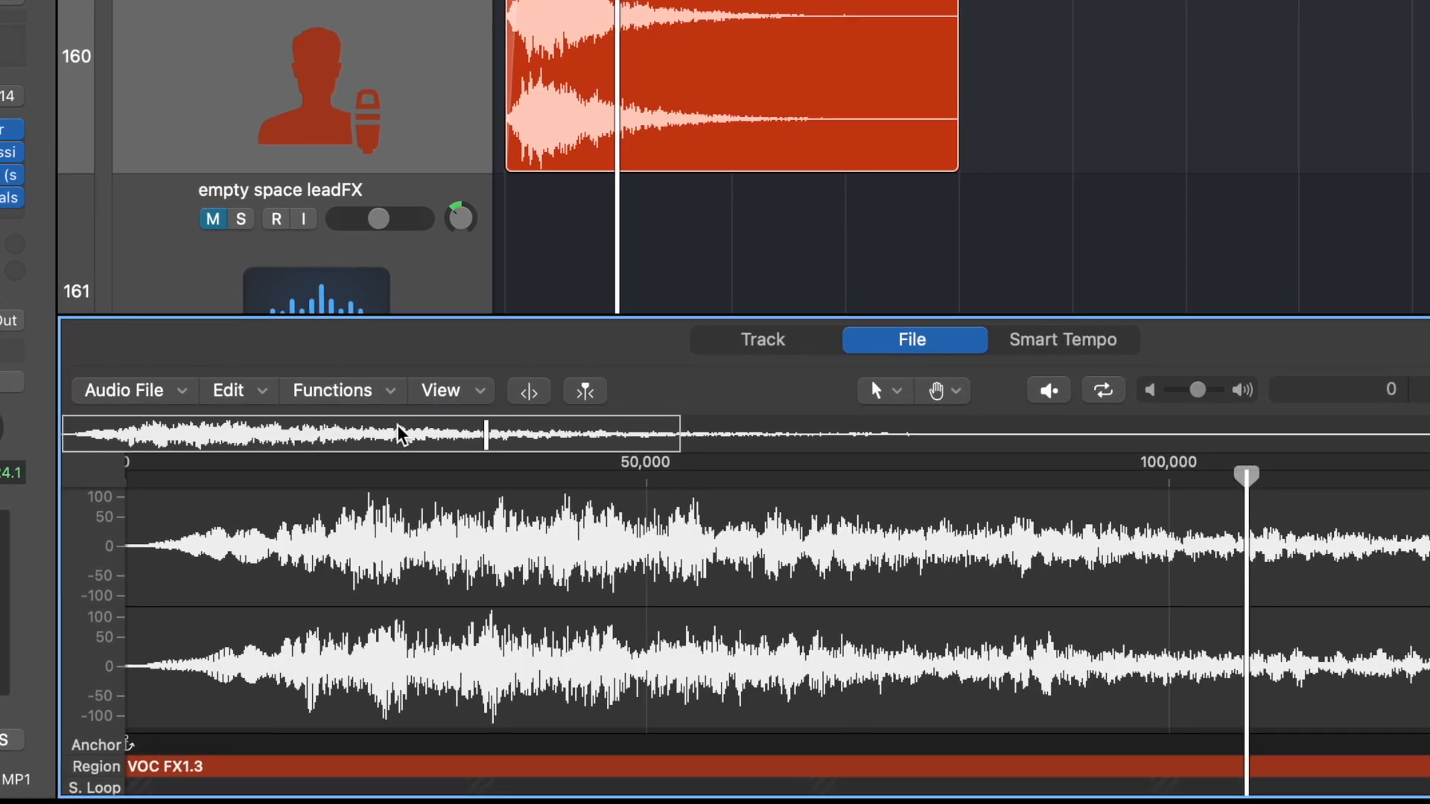
# Step: Change the gain of the selected VOC FX1.3 audio by -3.0 dB
pyautogui.click(315, 390)
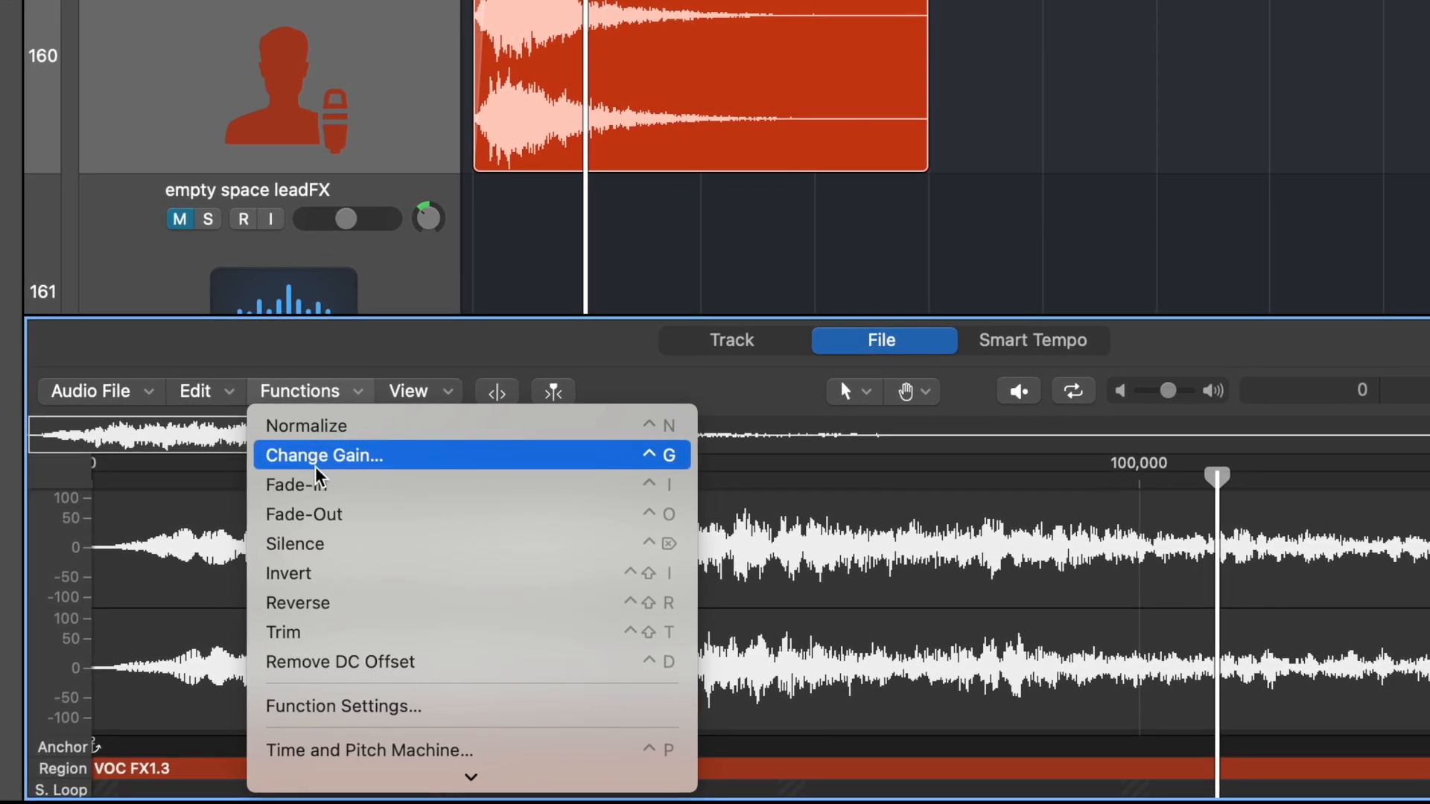
pyautogui.click(346, 453)
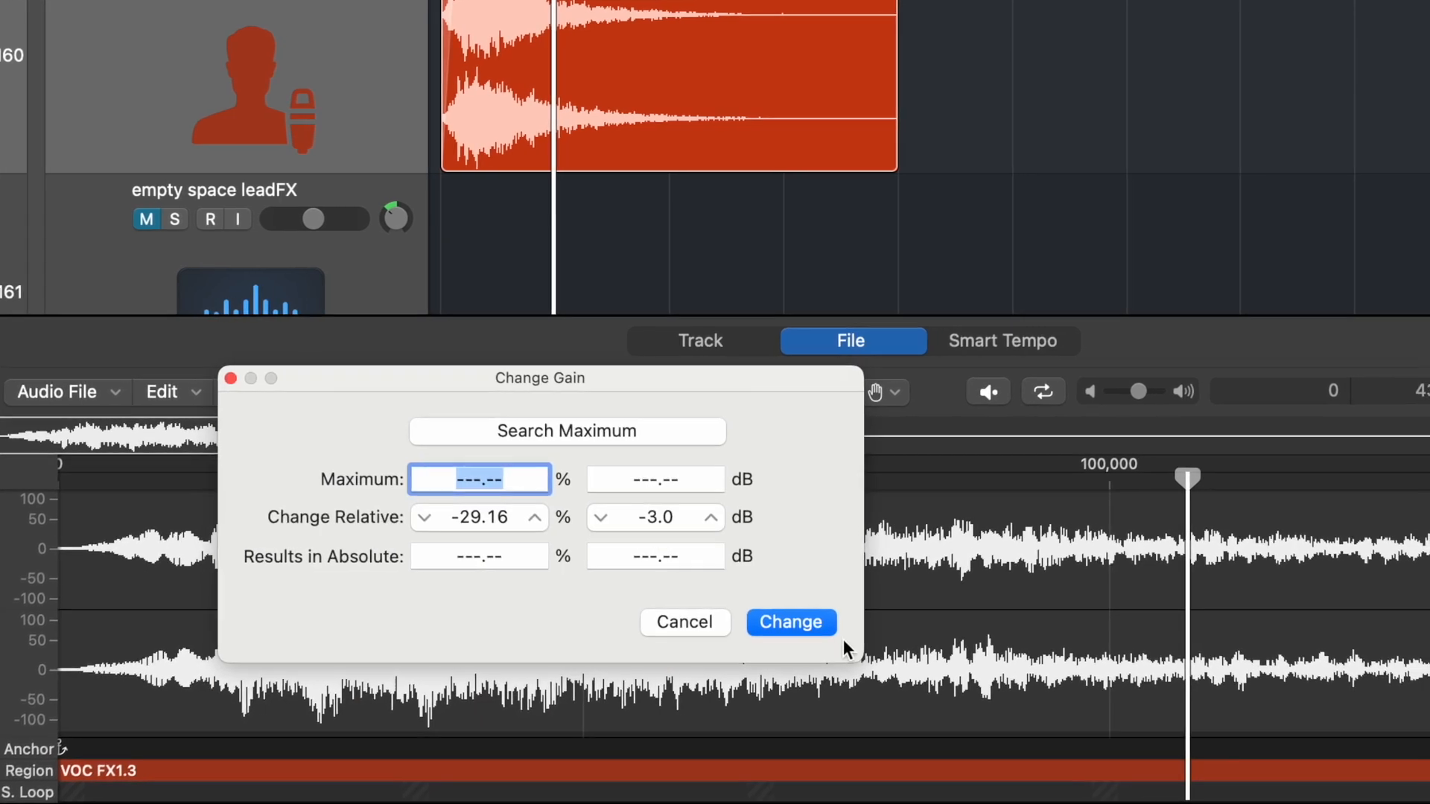
pyautogui.click(811, 623)
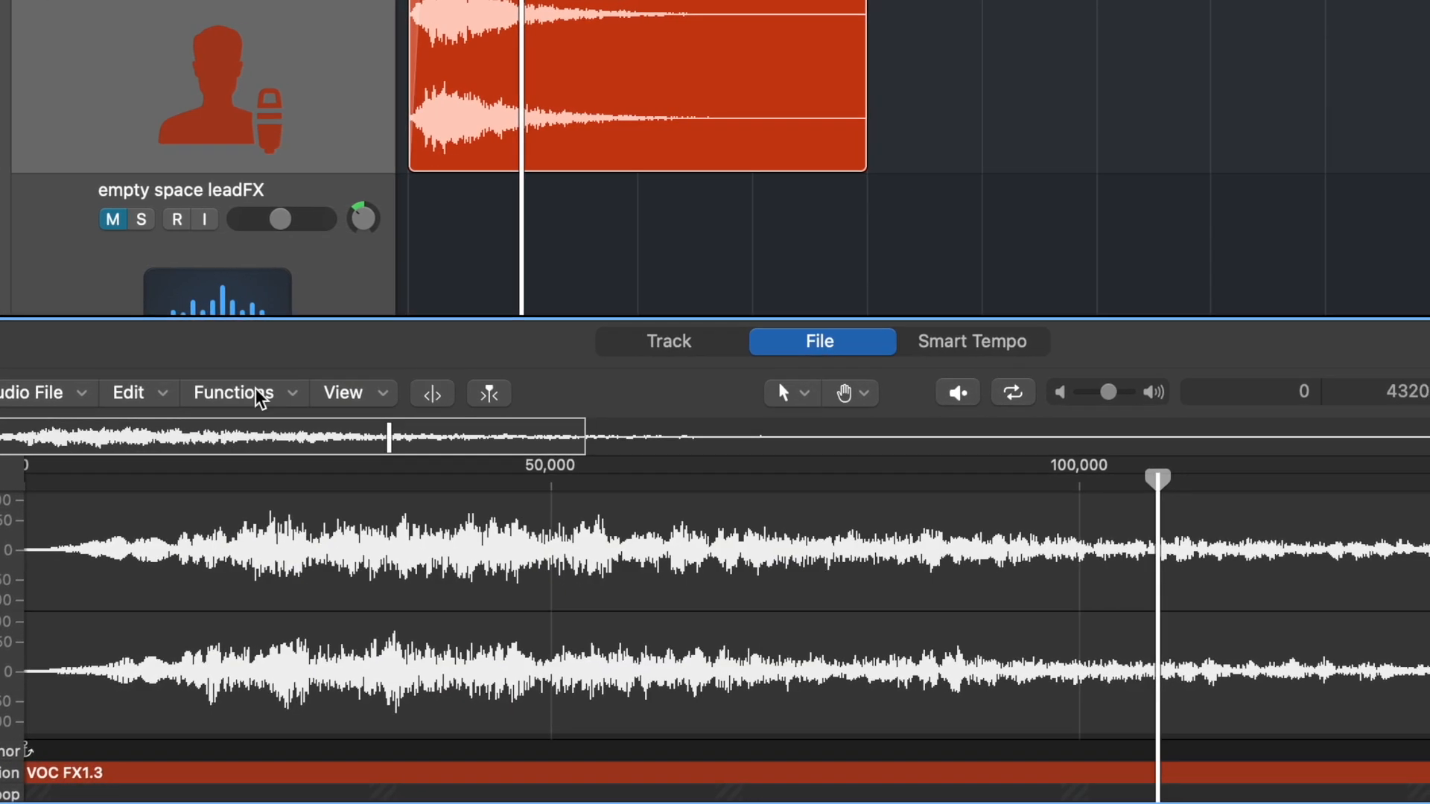
# Step: Reverse the selected VOC FX1.3 audio and audition part of the reversed file
pyautogui.click(250, 392)
pyautogui.click(249, 605)
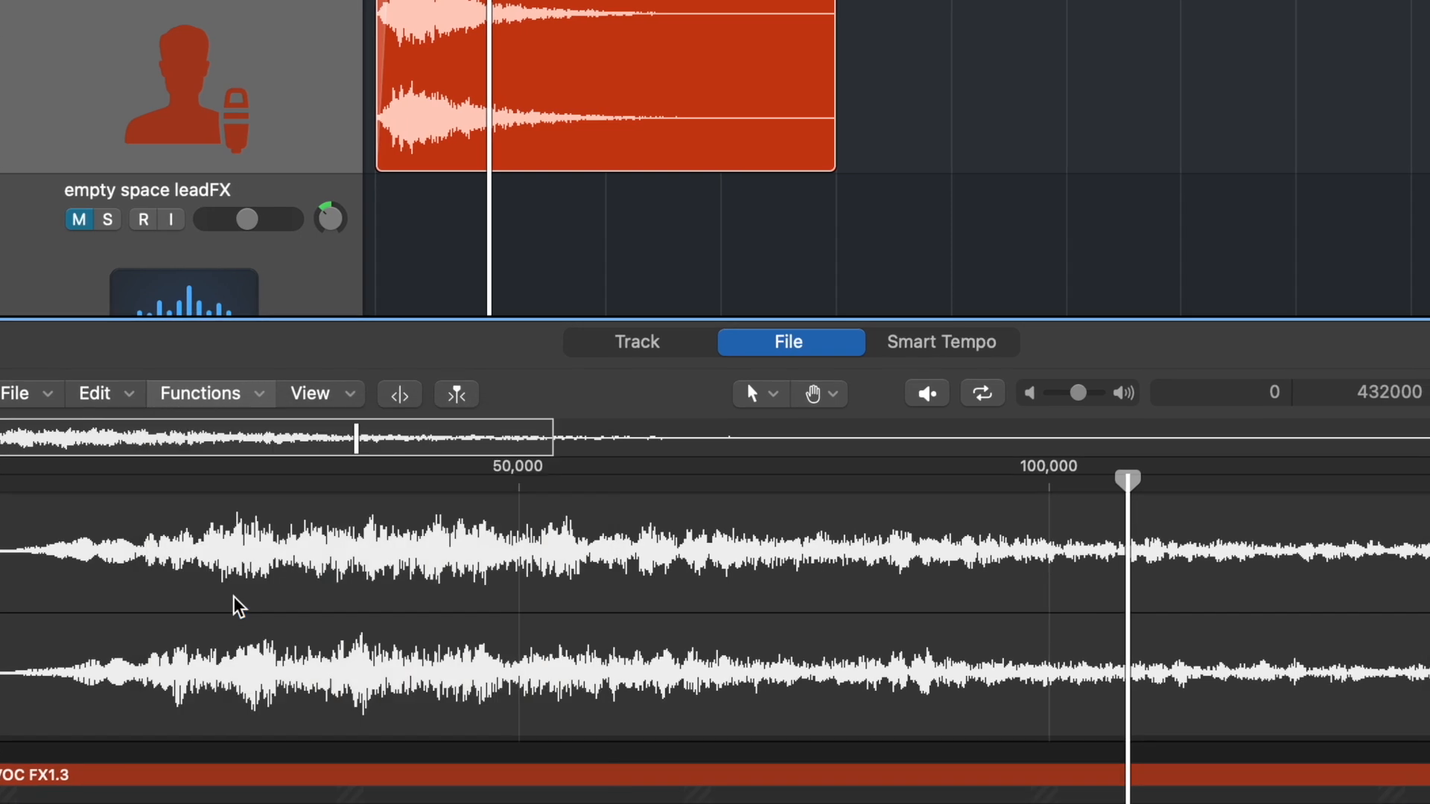
pyautogui.click(670, 444)
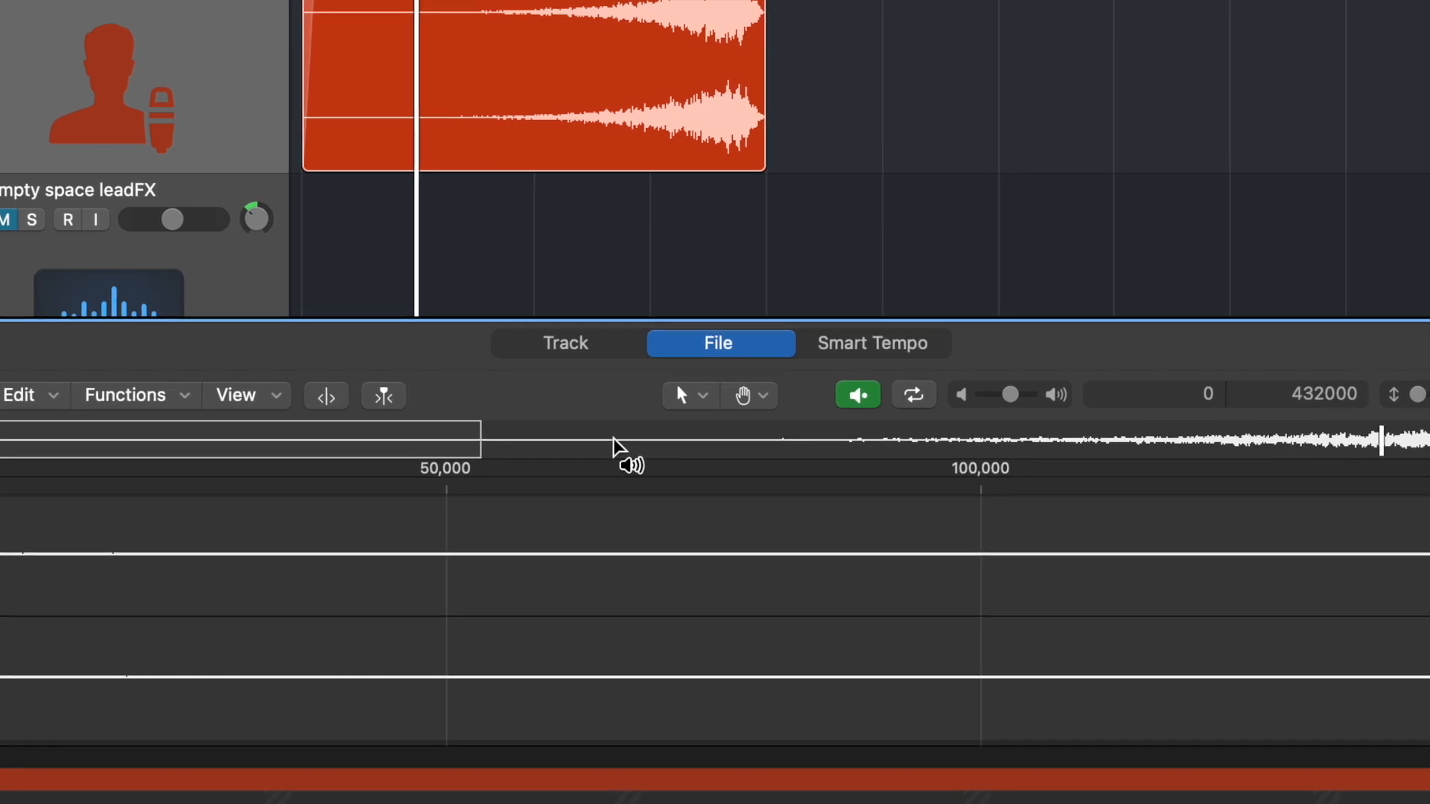
pyautogui.press('space')
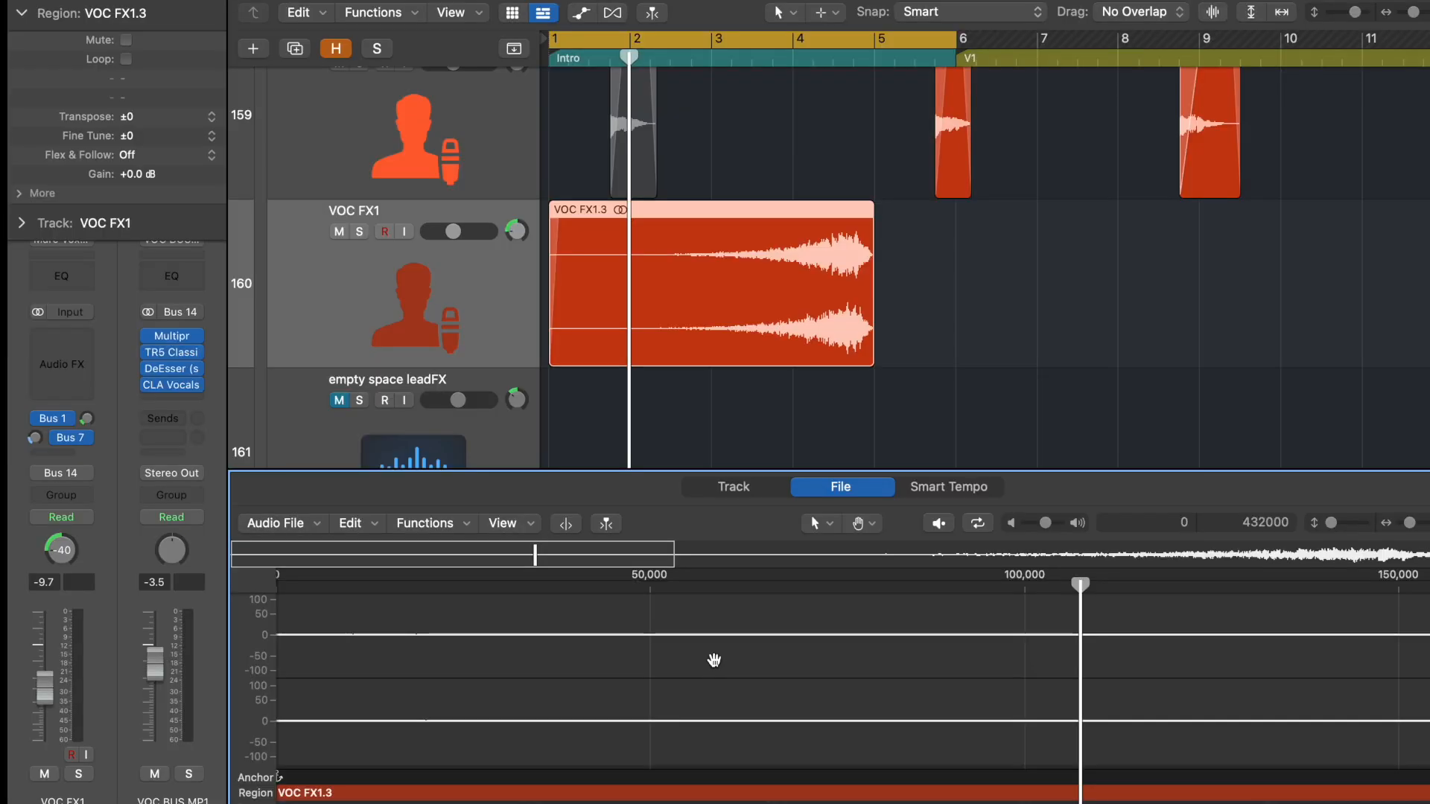
# Step: Move the VOC FX1.3 region to start at bar 3, and shift it back to start midway through bar 1
pyautogui.press('super+Left')
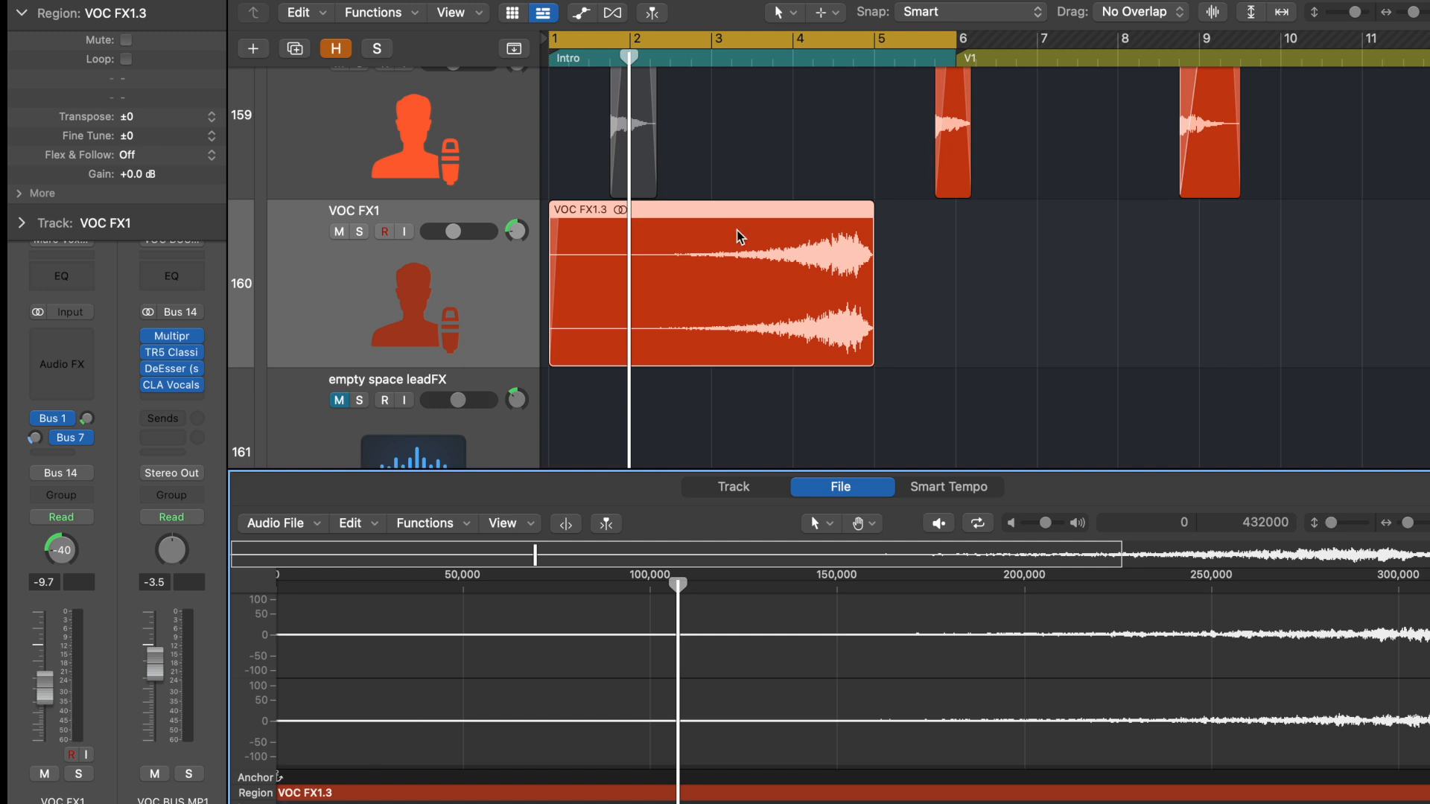
pyautogui.moveTo(664, 335); pyautogui.dragTo(822, 332)
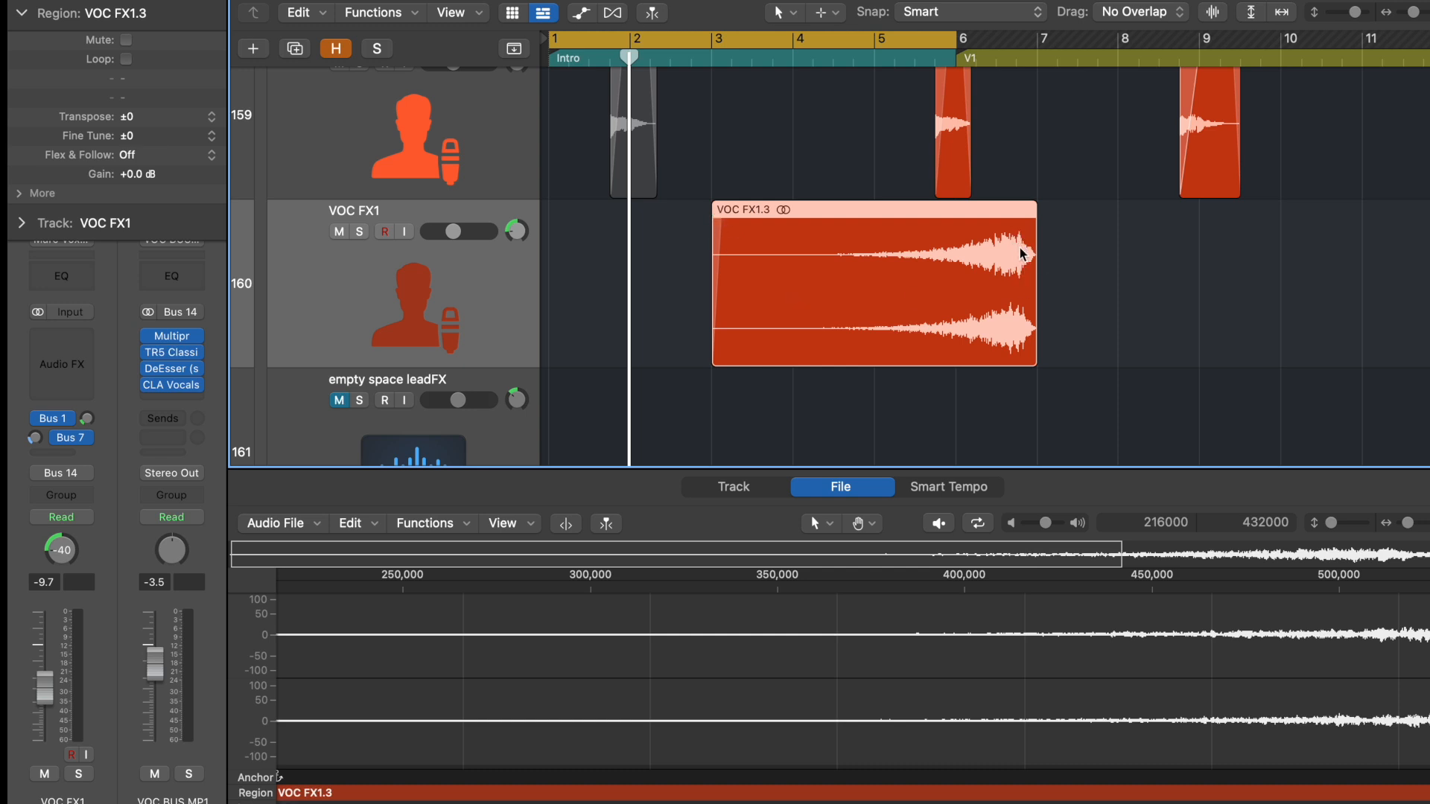
pyautogui.moveTo(1023, 254); pyautogui.dragTo(900, 250)
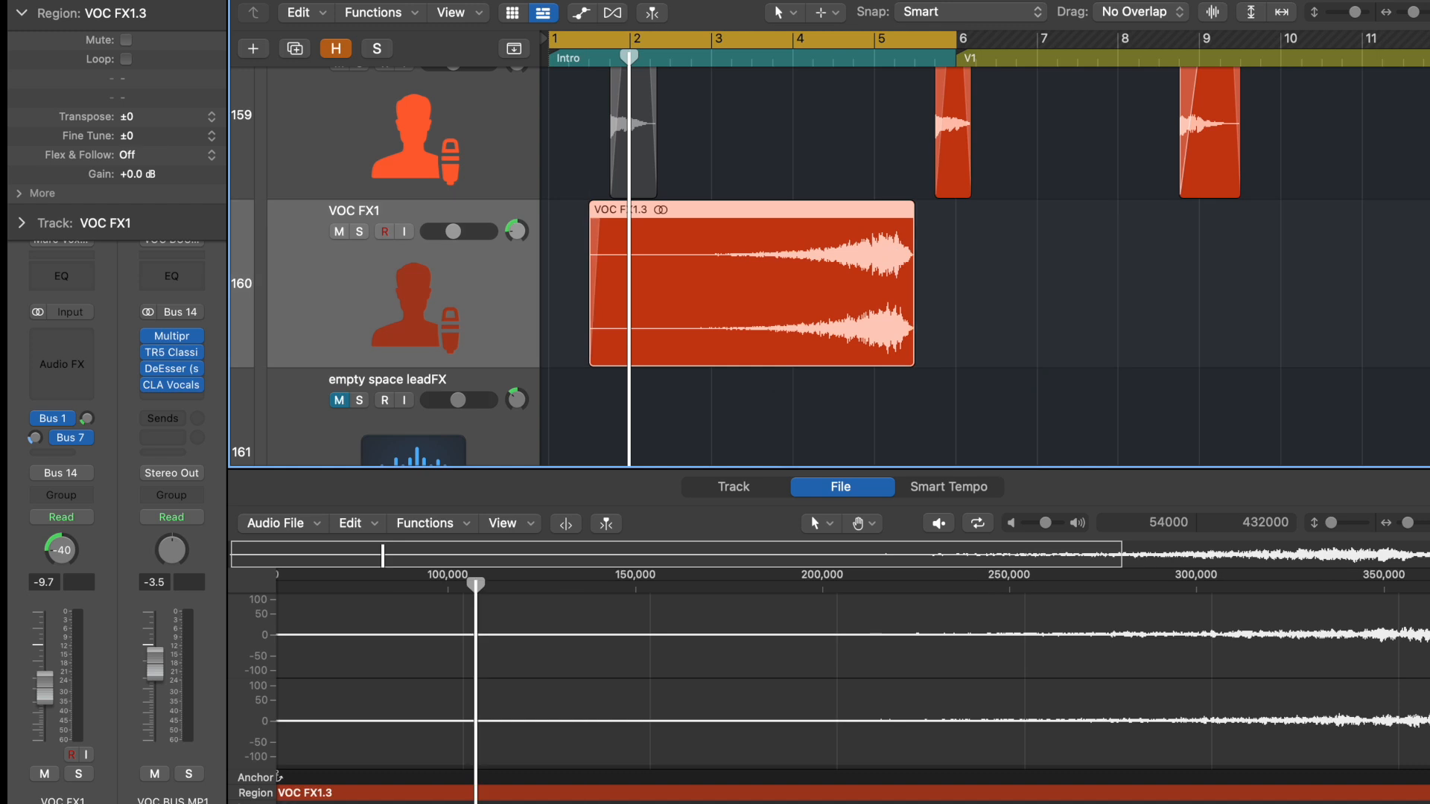
# Step: Set the VOC FX1.3 anchor near the peak of the reversed swell and move the region so the anchor lands on bar 5
pyautogui.moveTo(282, 784); pyautogui.dragTo(1274, 749)
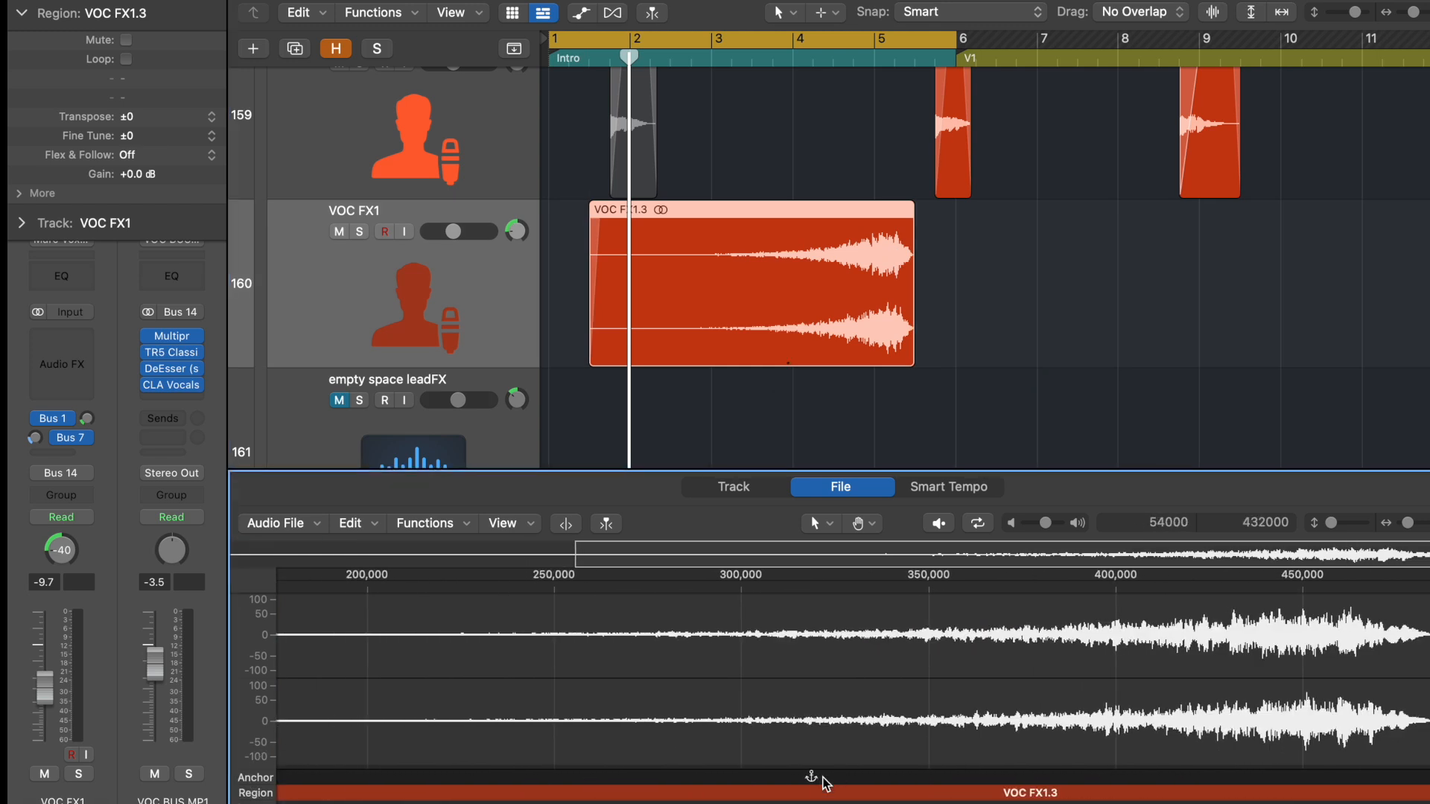
pyautogui.moveTo(815, 775)
pyautogui.mouseDown()
pyautogui.moveTo(1419, 775)
pyautogui.moveTo(1355, 745)
pyautogui.moveTo(1352, 685)
pyautogui.moveTo(1350, 778)
pyautogui.mouseUp()
pyautogui.click(817, 377)
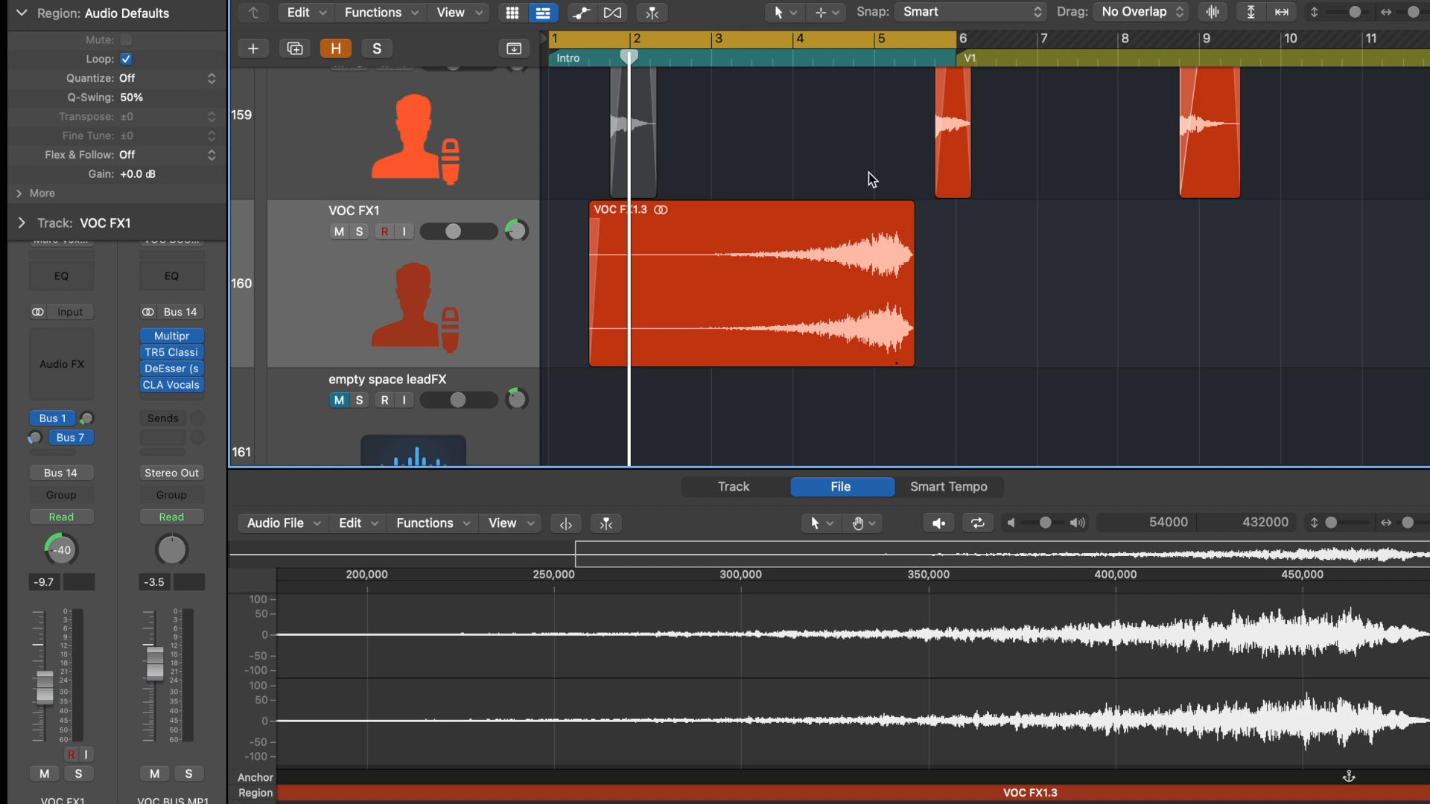
pyautogui.moveTo(871, 297); pyautogui.dragTo(879, 261)
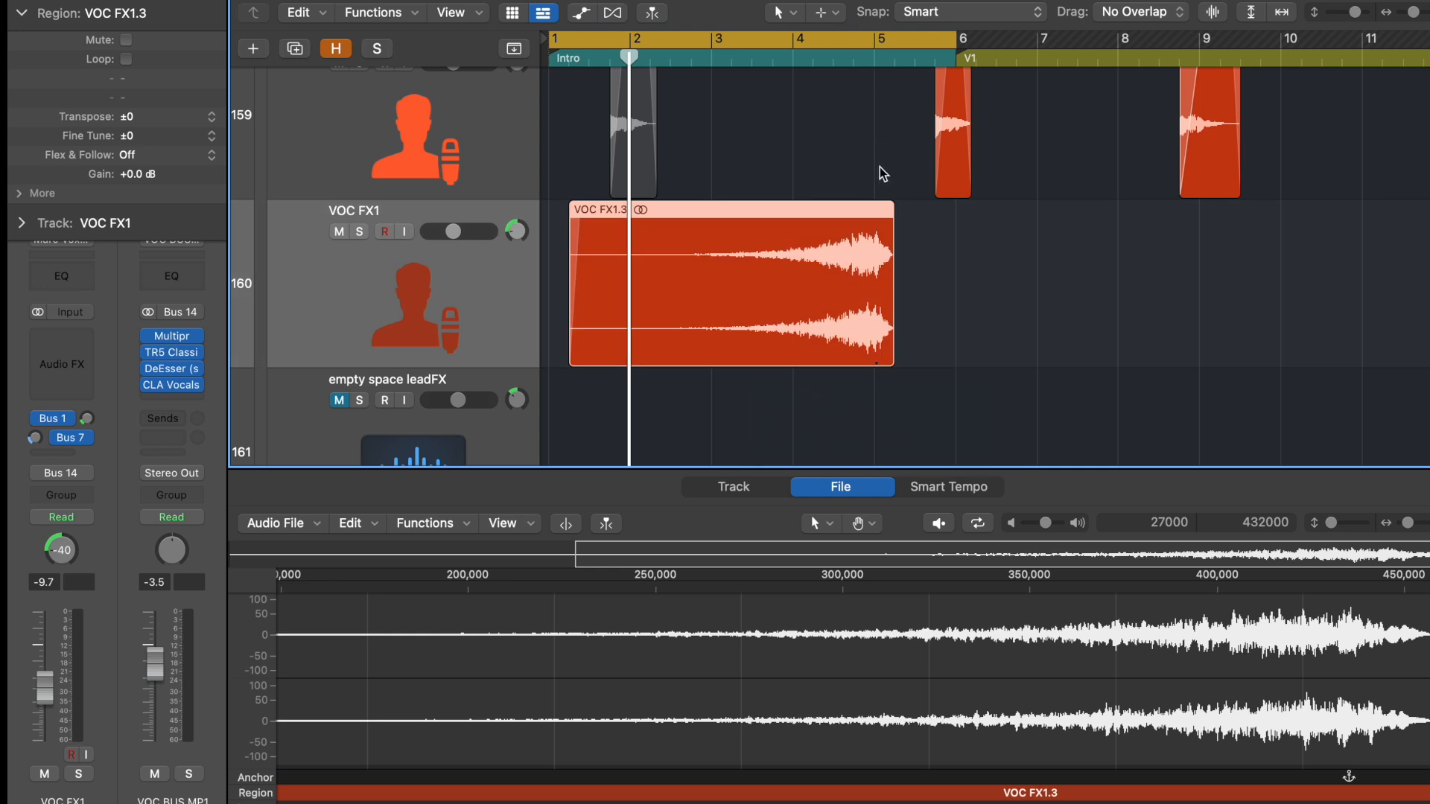
# Step: Select the Lead verse1: Comp A.31 region just before bar 6 on the MP Vox 1st track to inspect its anchor
pyautogui.scroll(3, 951, 271)
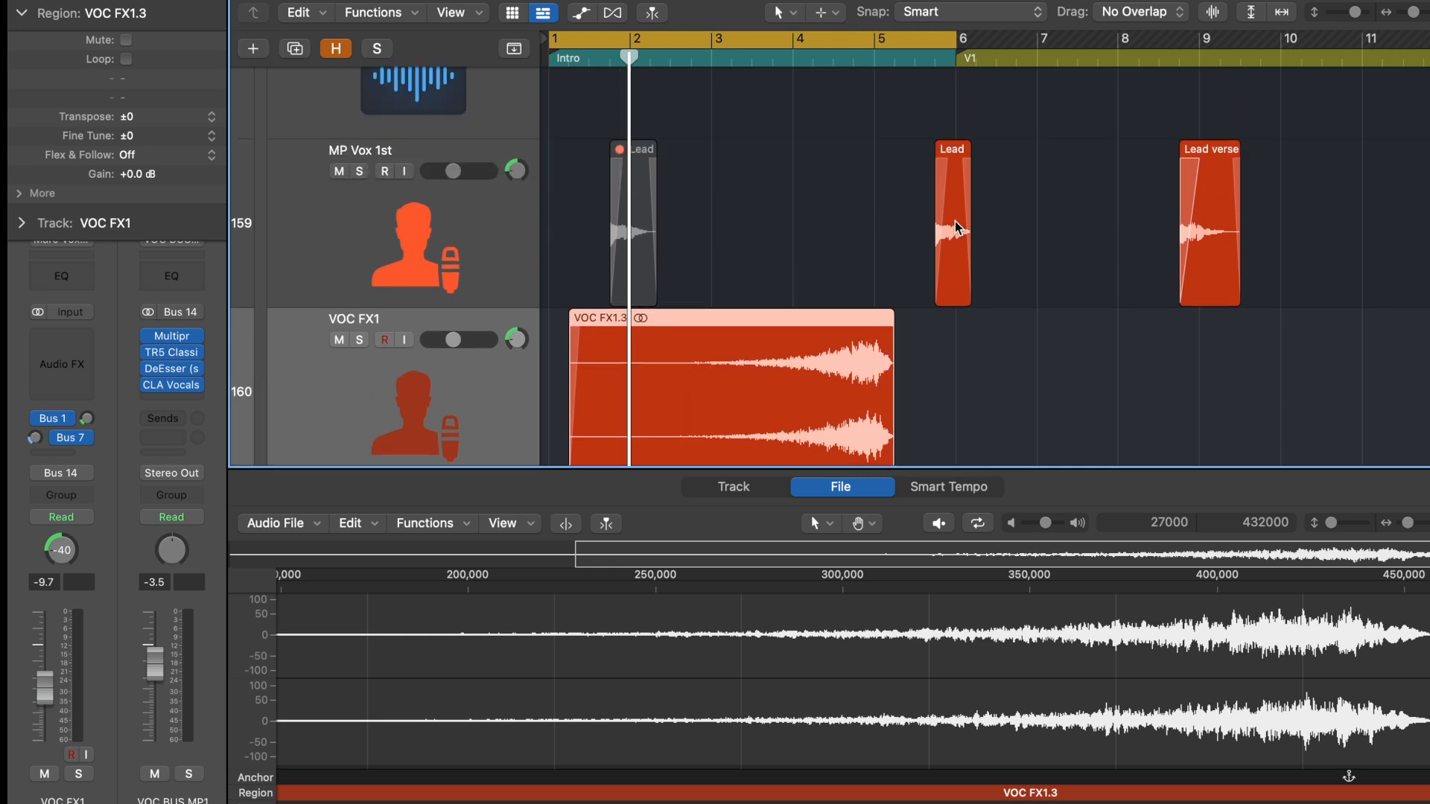
pyautogui.moveTo(951, 198); pyautogui.dragTo(939, 198)
pyautogui.moveTo(957, 206); pyautogui.dragTo(957, 206)
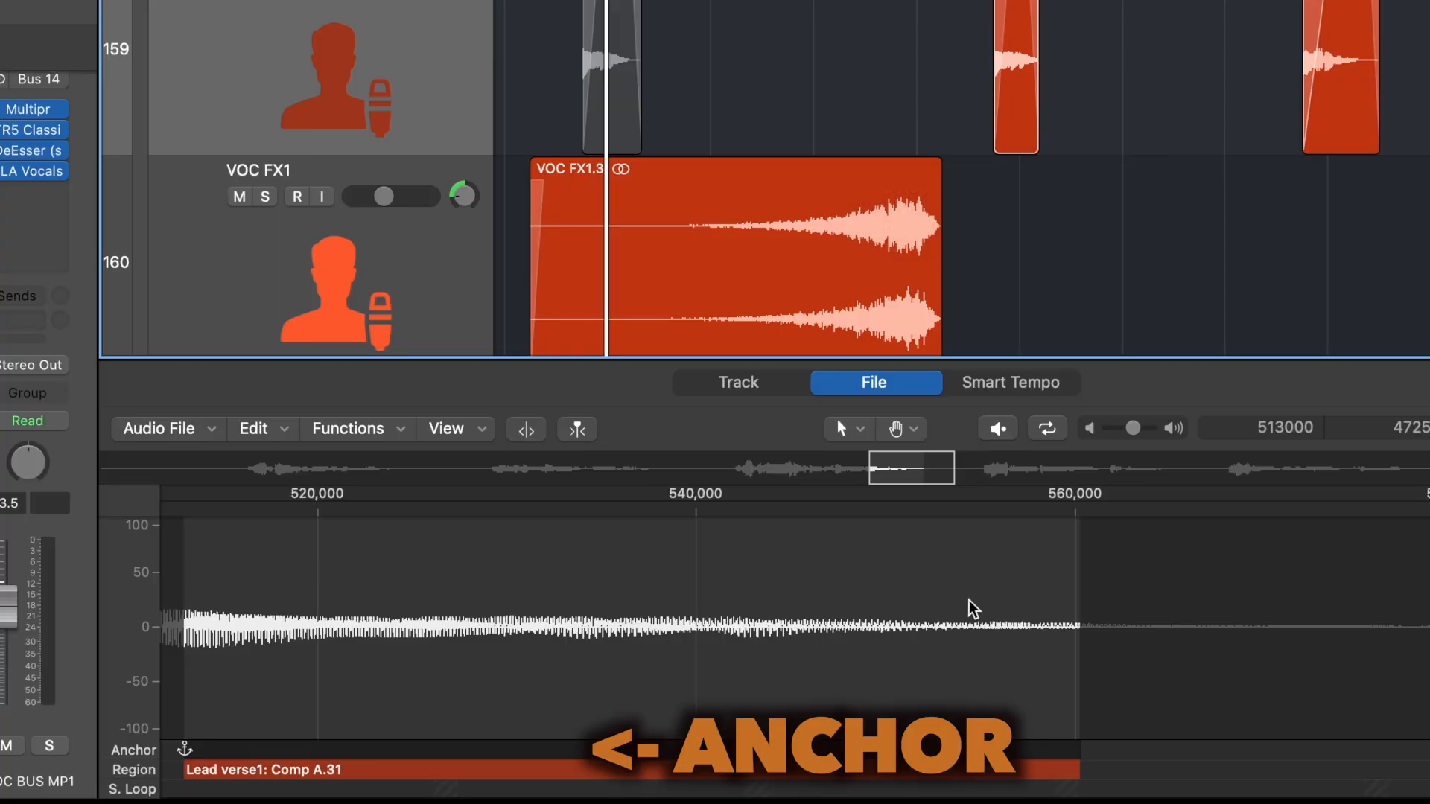
# Step: Examine the anchor at the start of the Lead verse1: Comp A.31 region, and reselect the VOC FX1.3 region
pyautogui.hscroll(-5, 826, 694)
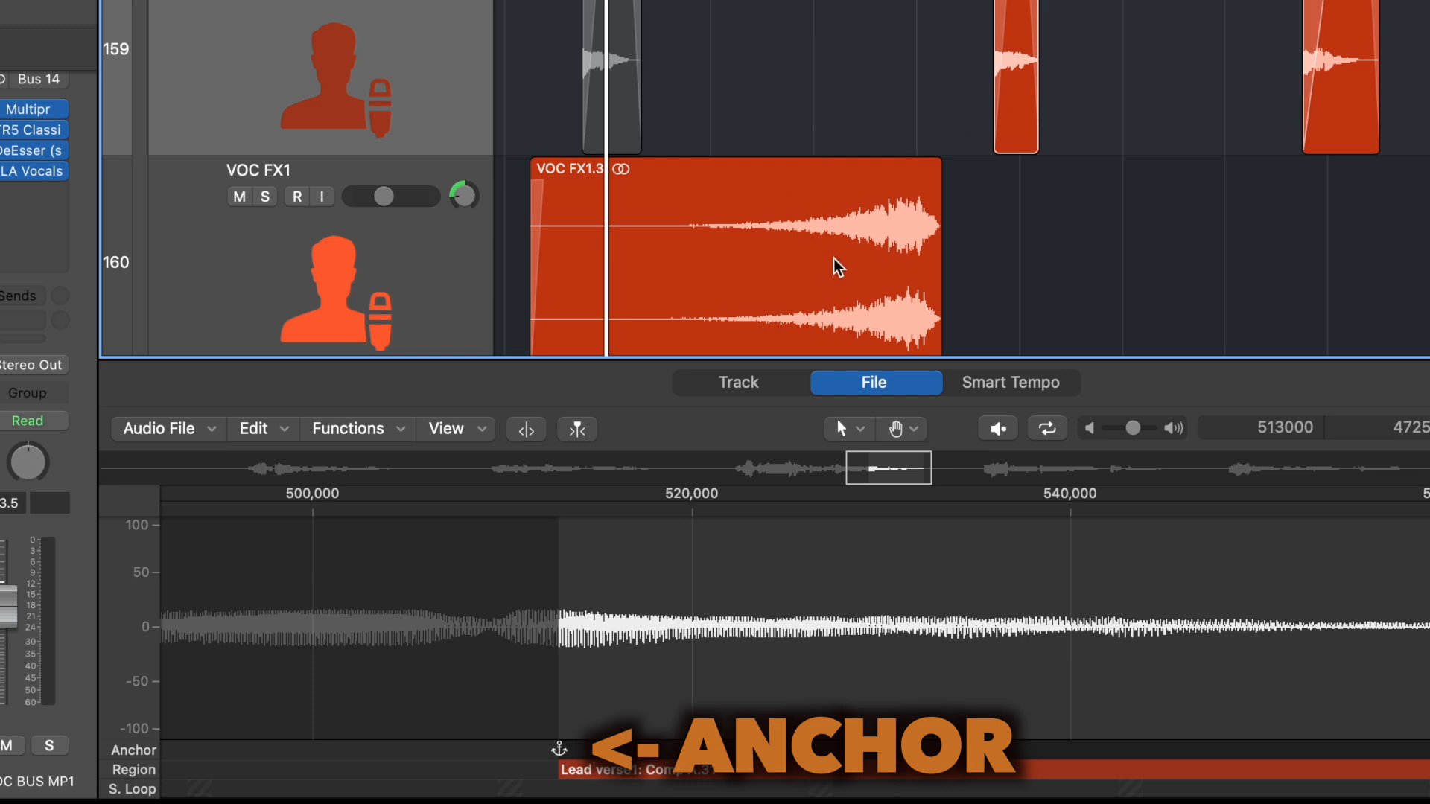
pyautogui.click(658, 666)
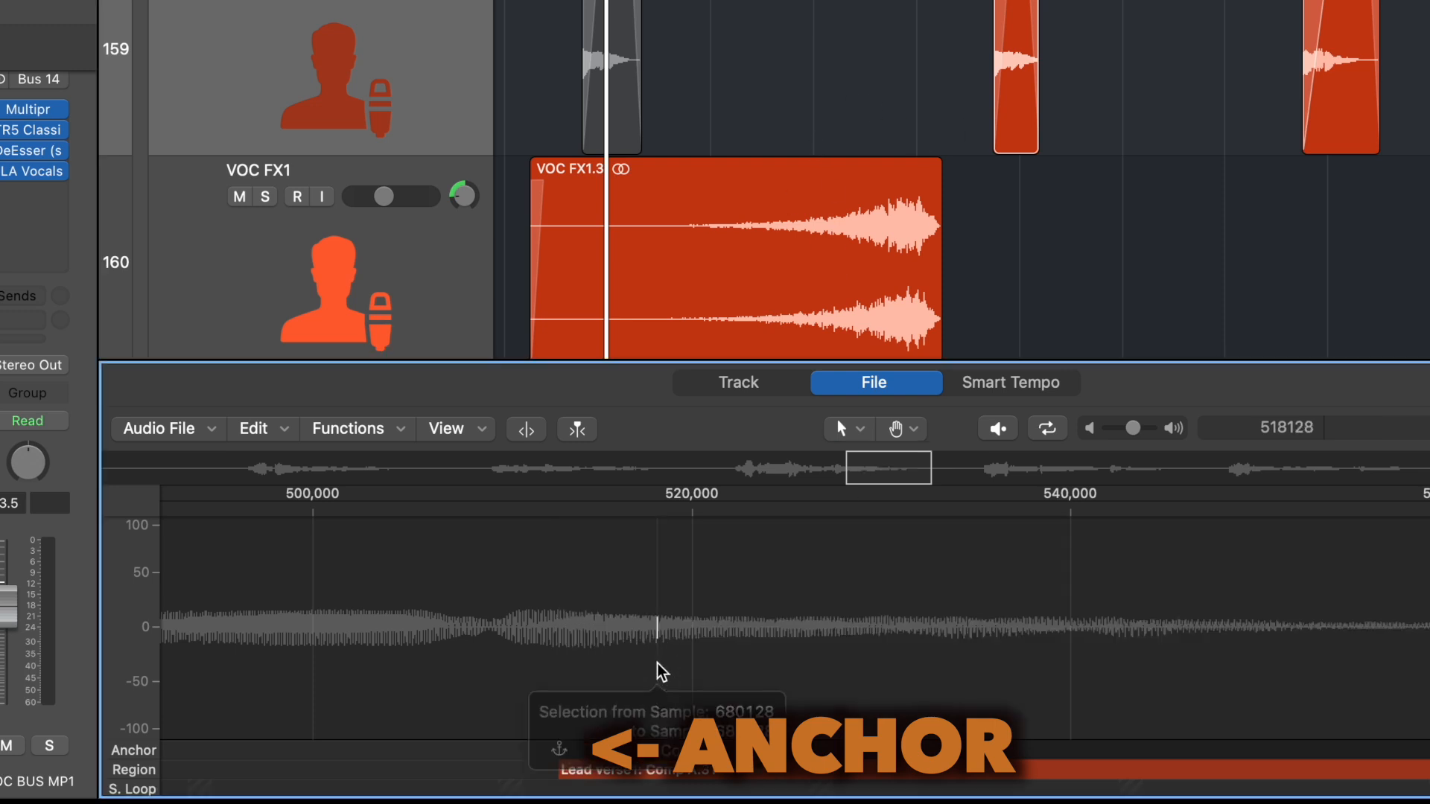
pyautogui.doubleClick(658, 665)
pyautogui.click(801, 315)
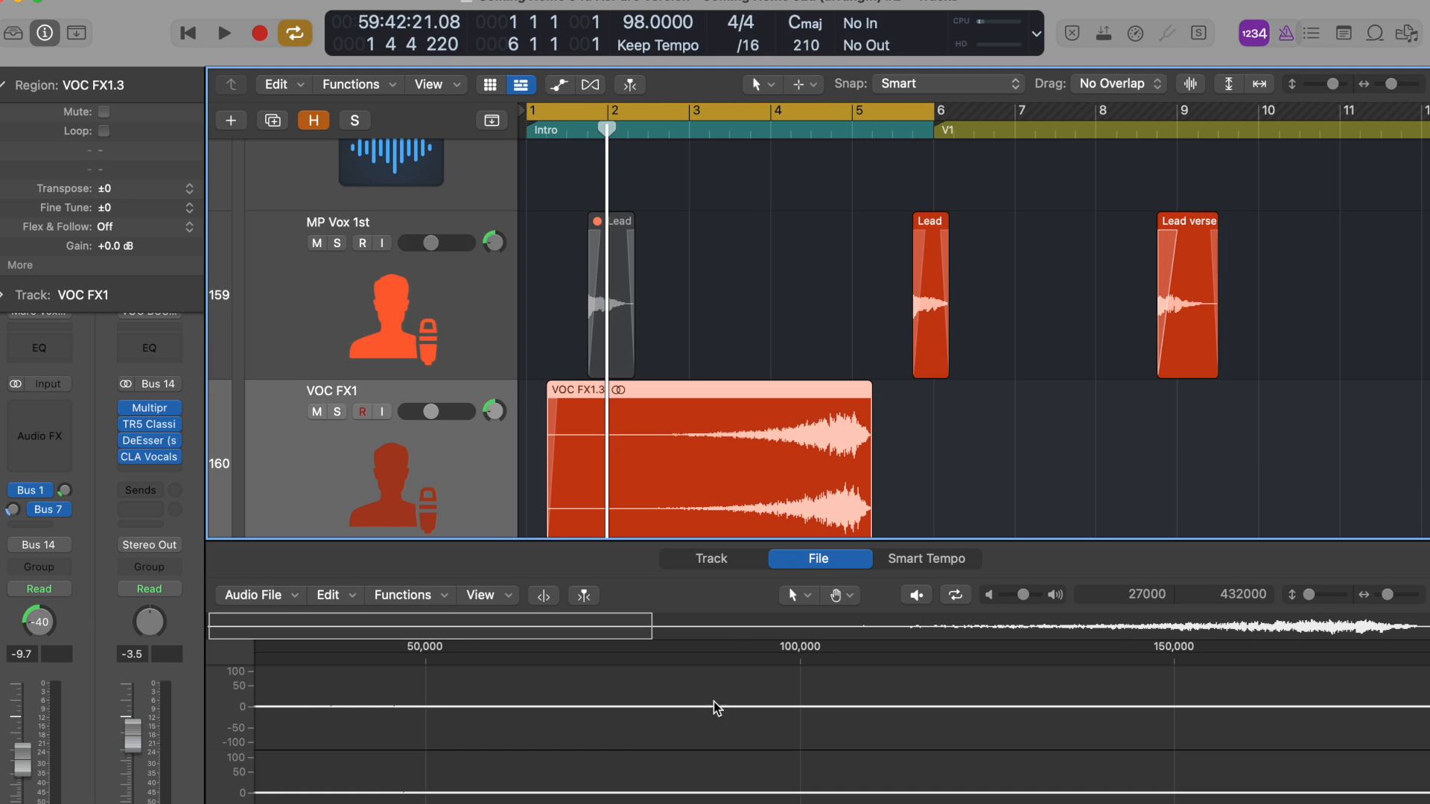
# Step: Close the audio editor and open the Loop Browser with All Packs listed
pyautogui.click(852, 564)
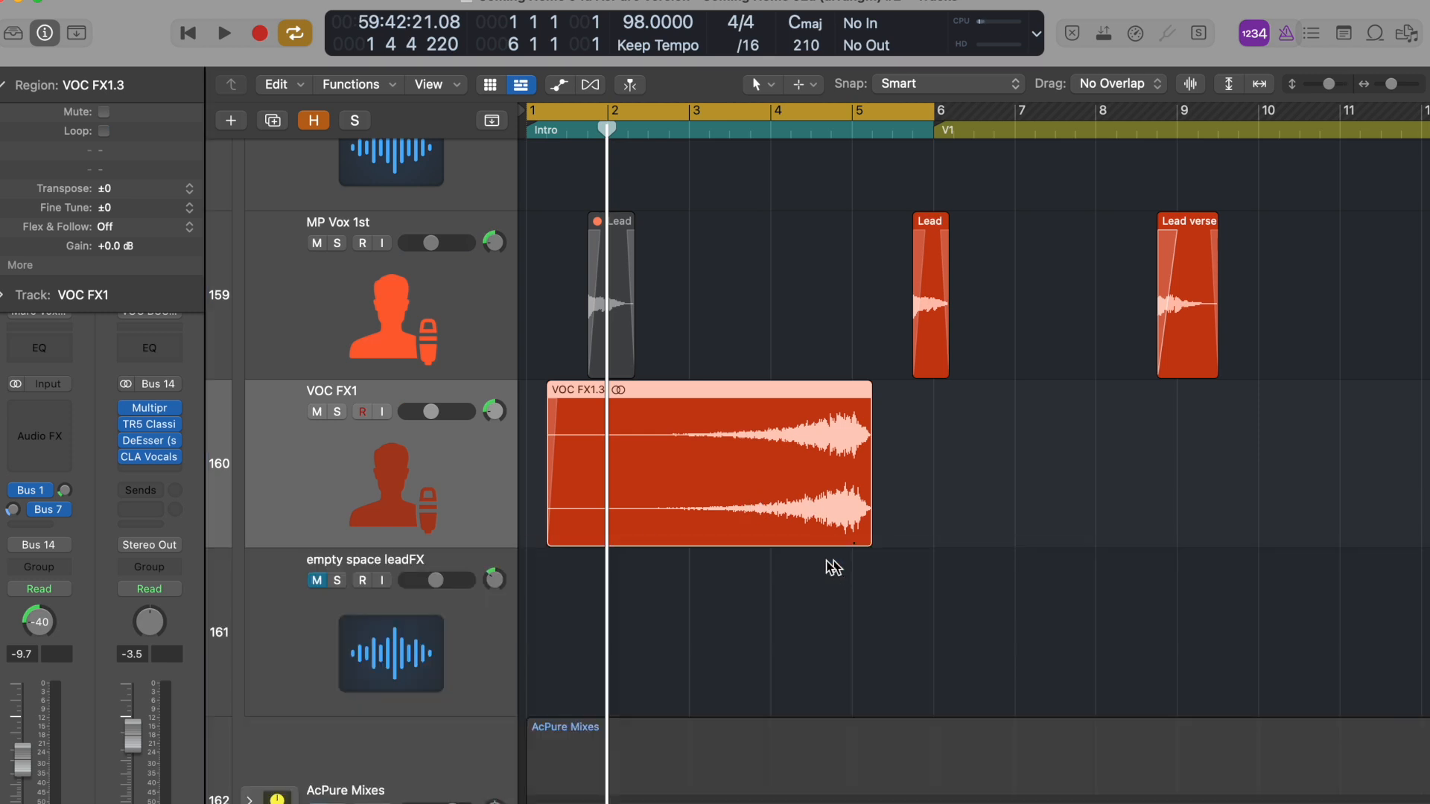
pyautogui.click(827, 561)
pyautogui.click(806, 510)
pyautogui.click(1375, 32)
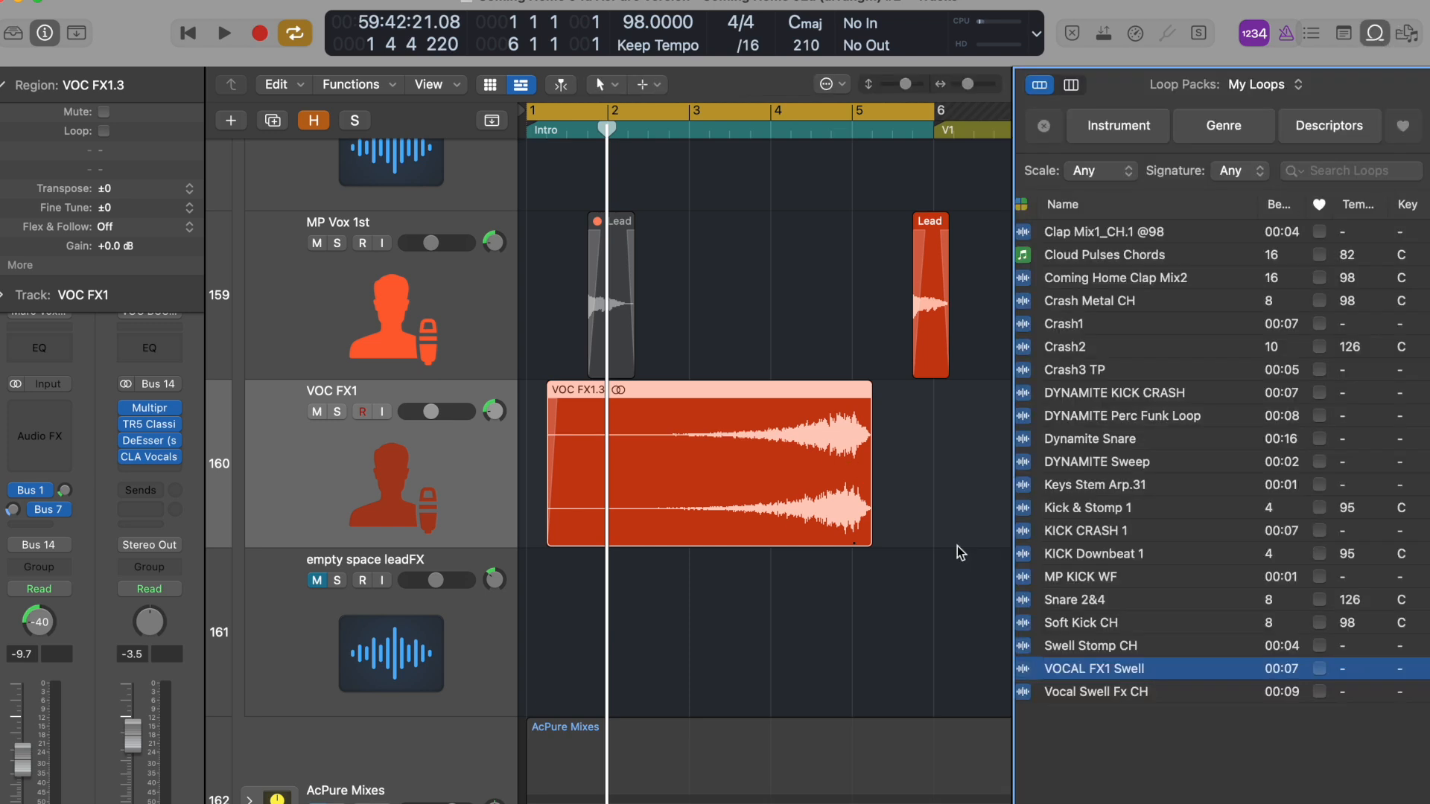
pyautogui.click(808, 642)
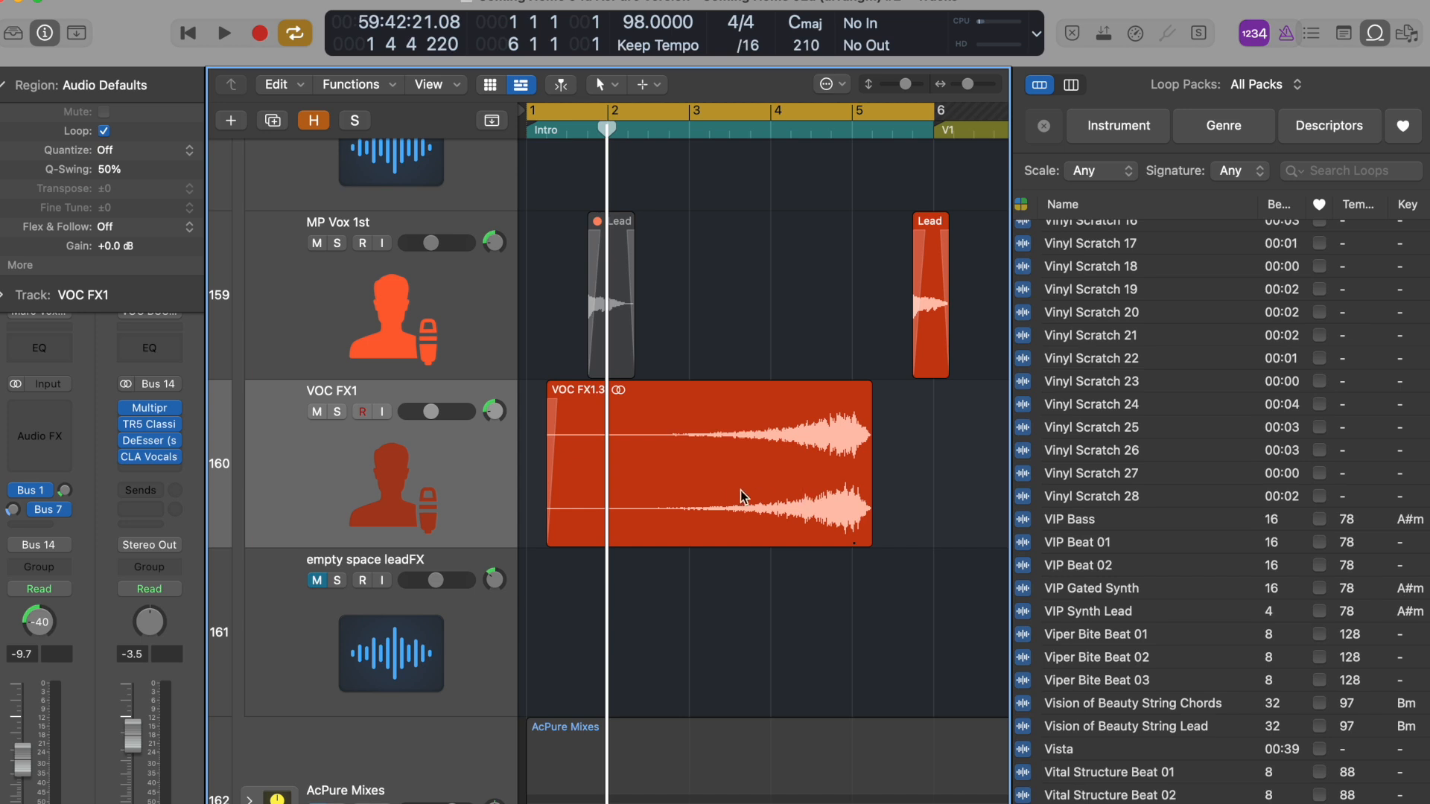
# Step: Add the VOC FX1.3 region to the Apple Loops Library under the name VOCAL FX SWELL CH
pyautogui.click(741, 497)
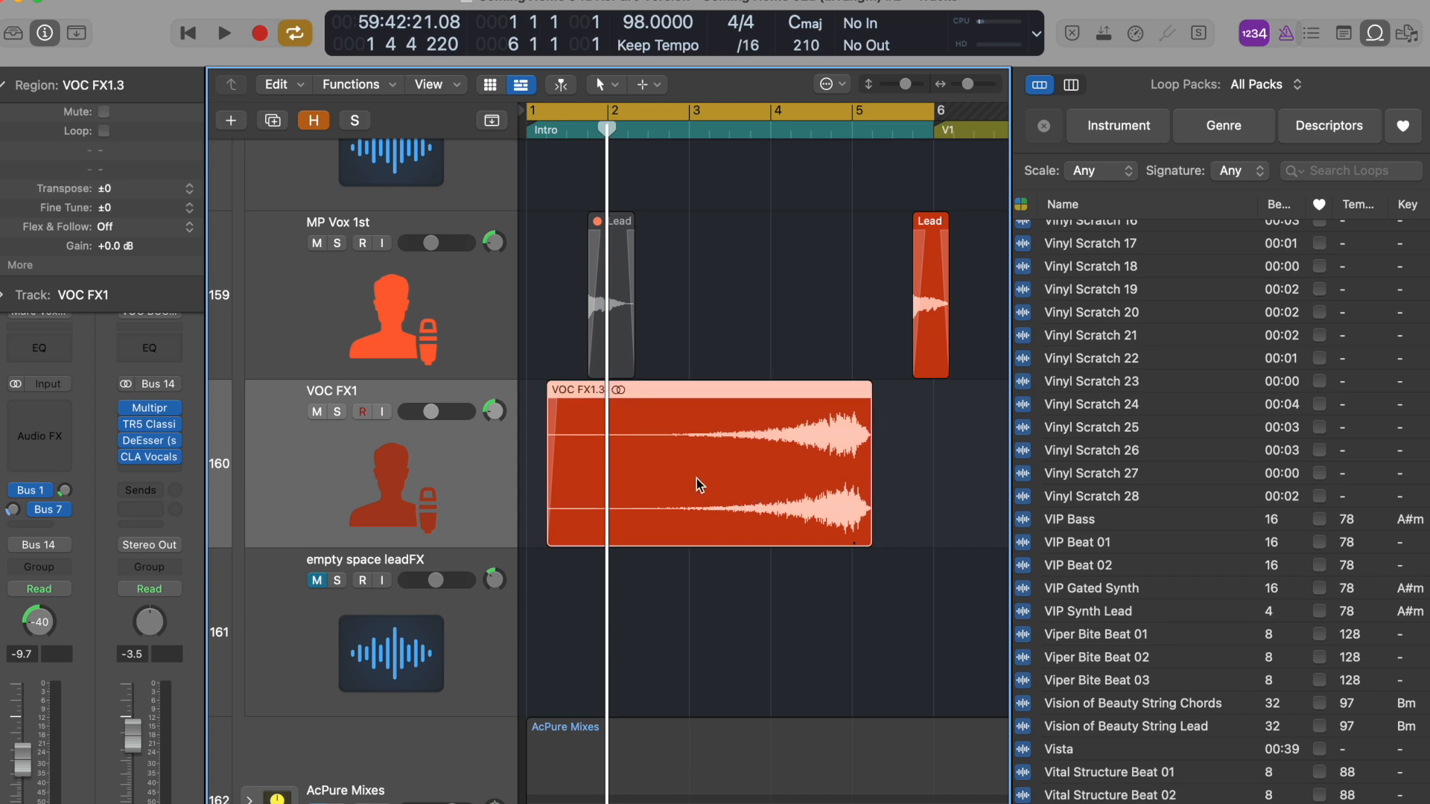
pyautogui.moveTo(701, 485); pyautogui.dragTo(1213, 480)
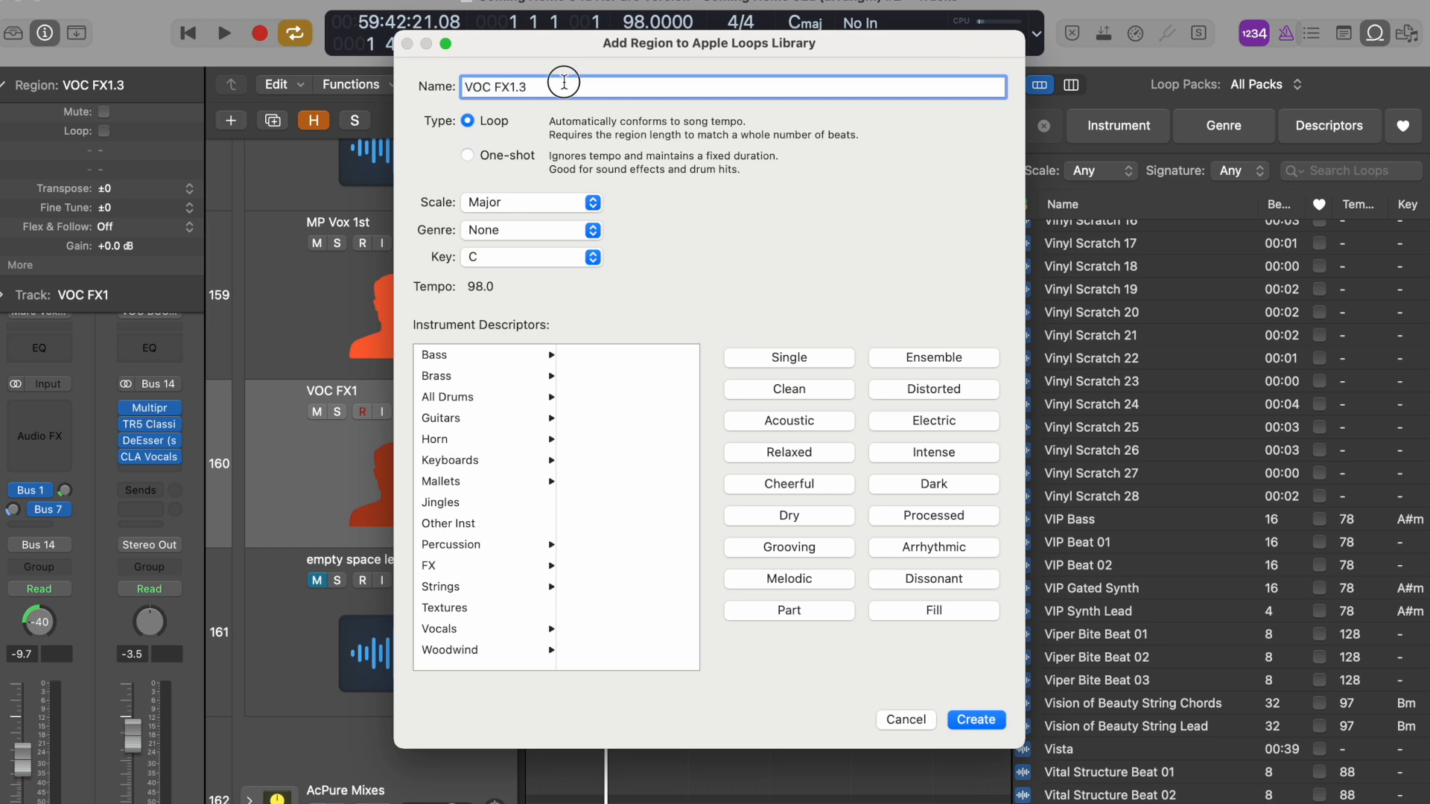
pyautogui.write('VOC')
# Step: Tag the new Apple Loop as Processed, Dark and Intense, keep its type as Loop, and create it
pyautogui.click(940, 518)
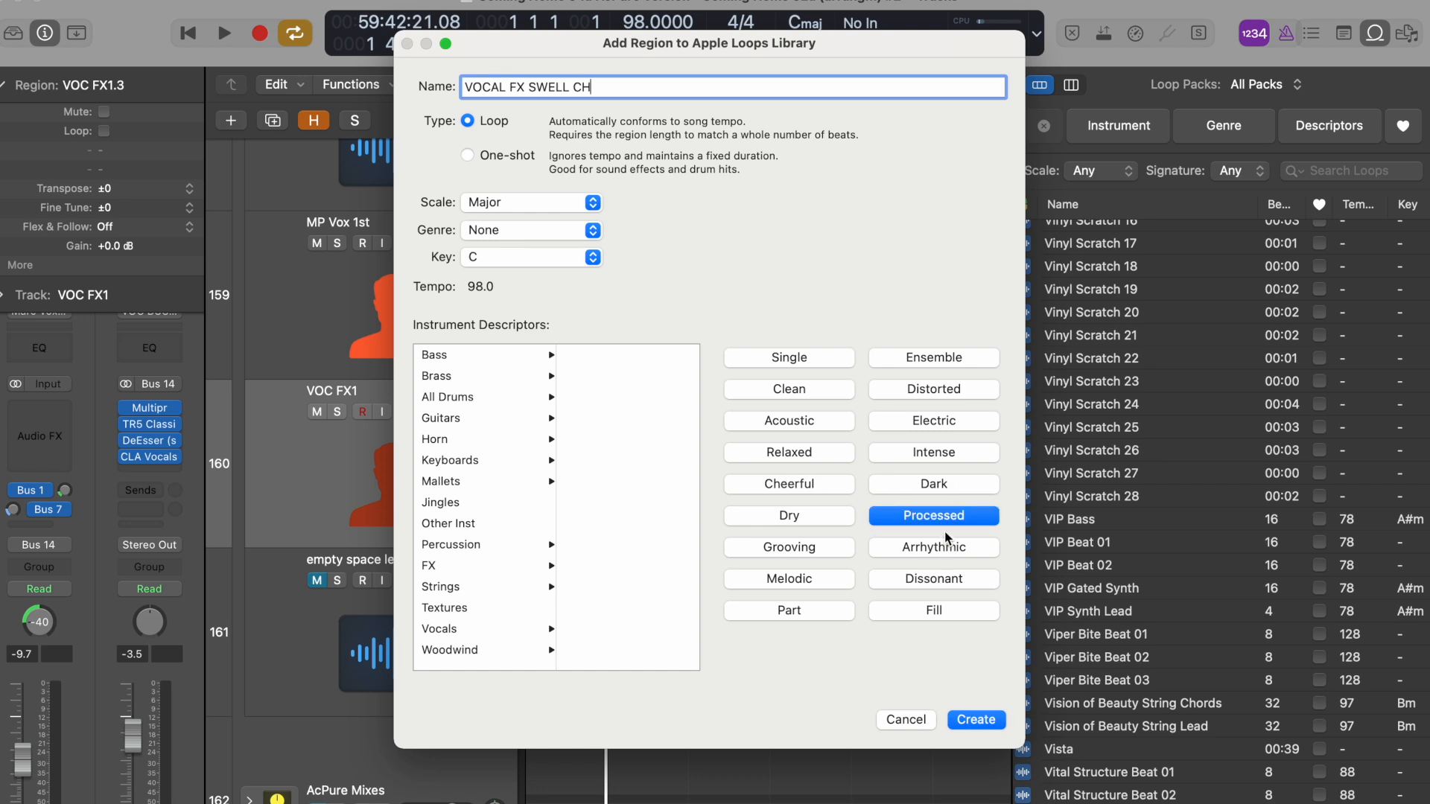
pyautogui.click(938, 486)
pyautogui.click(936, 456)
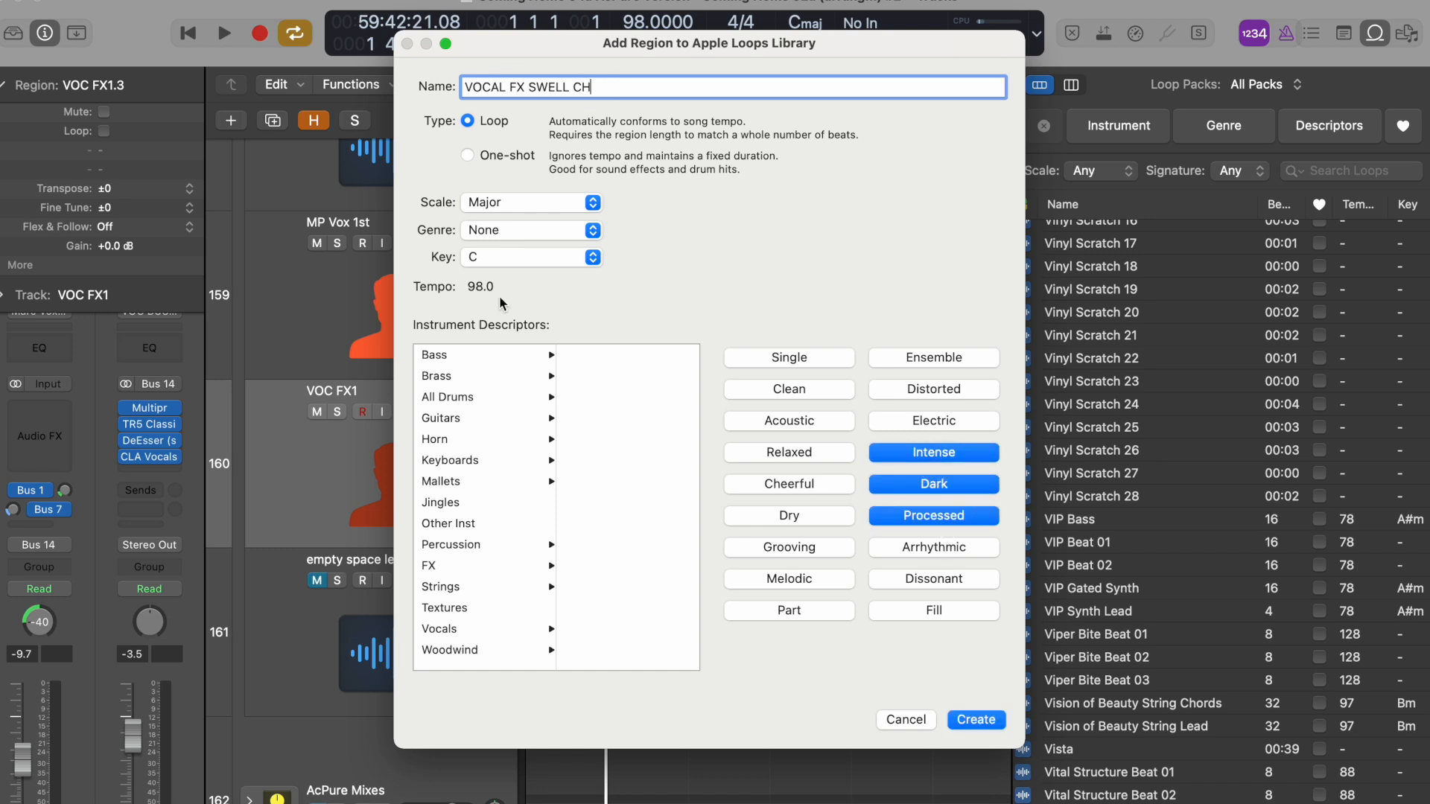
pyautogui.click(469, 155)
pyautogui.click(470, 122)
pyautogui.click(959, 715)
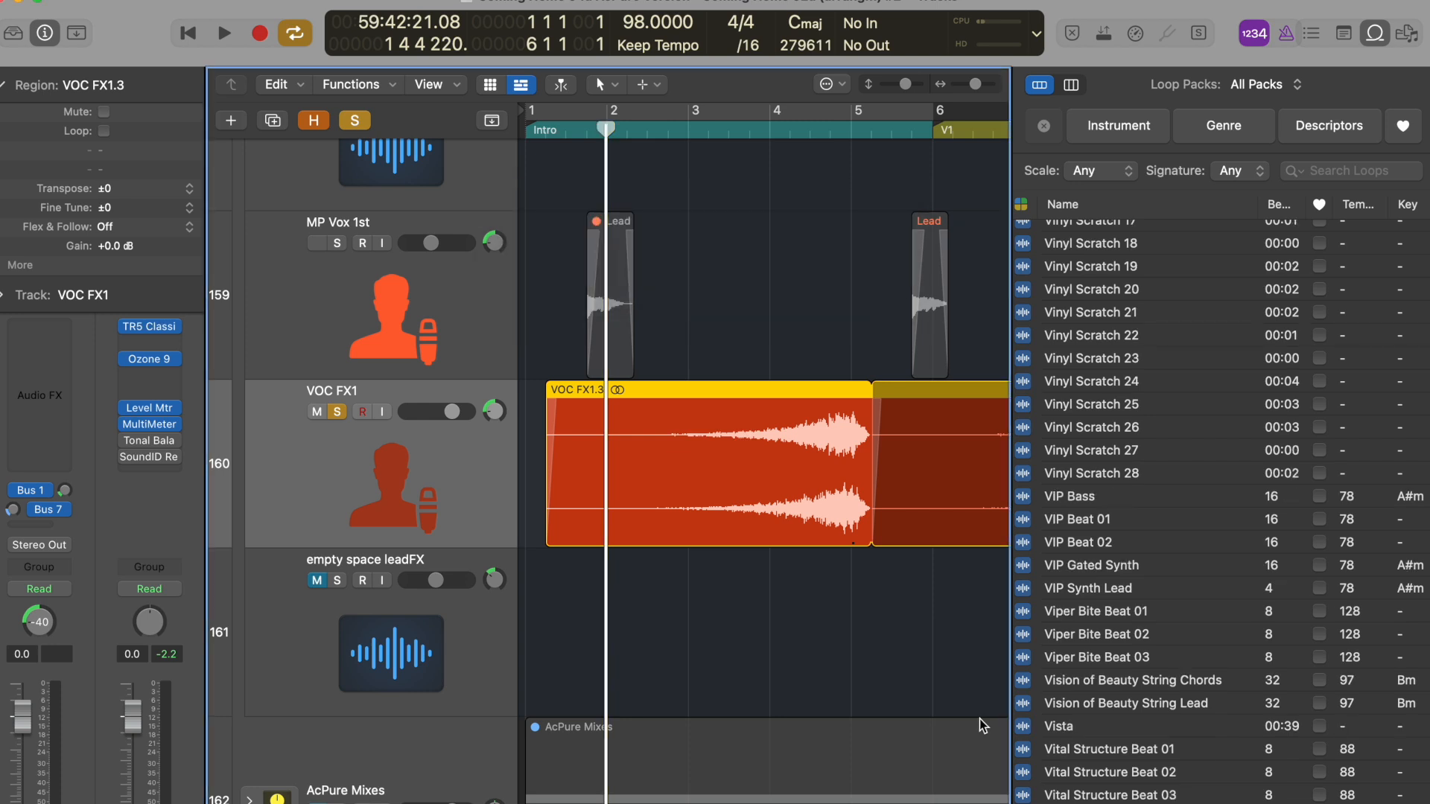
# Step: Limit the Loop Browser to the My Loops pack
pyautogui.click(812, 596)
pyautogui.keyDown('ctrl'); pyautogui.keyDown('alt'); pyautogui.click(815, 609); pyautogui.keyUp('alt'); pyautogui.keyUp('ctrl')
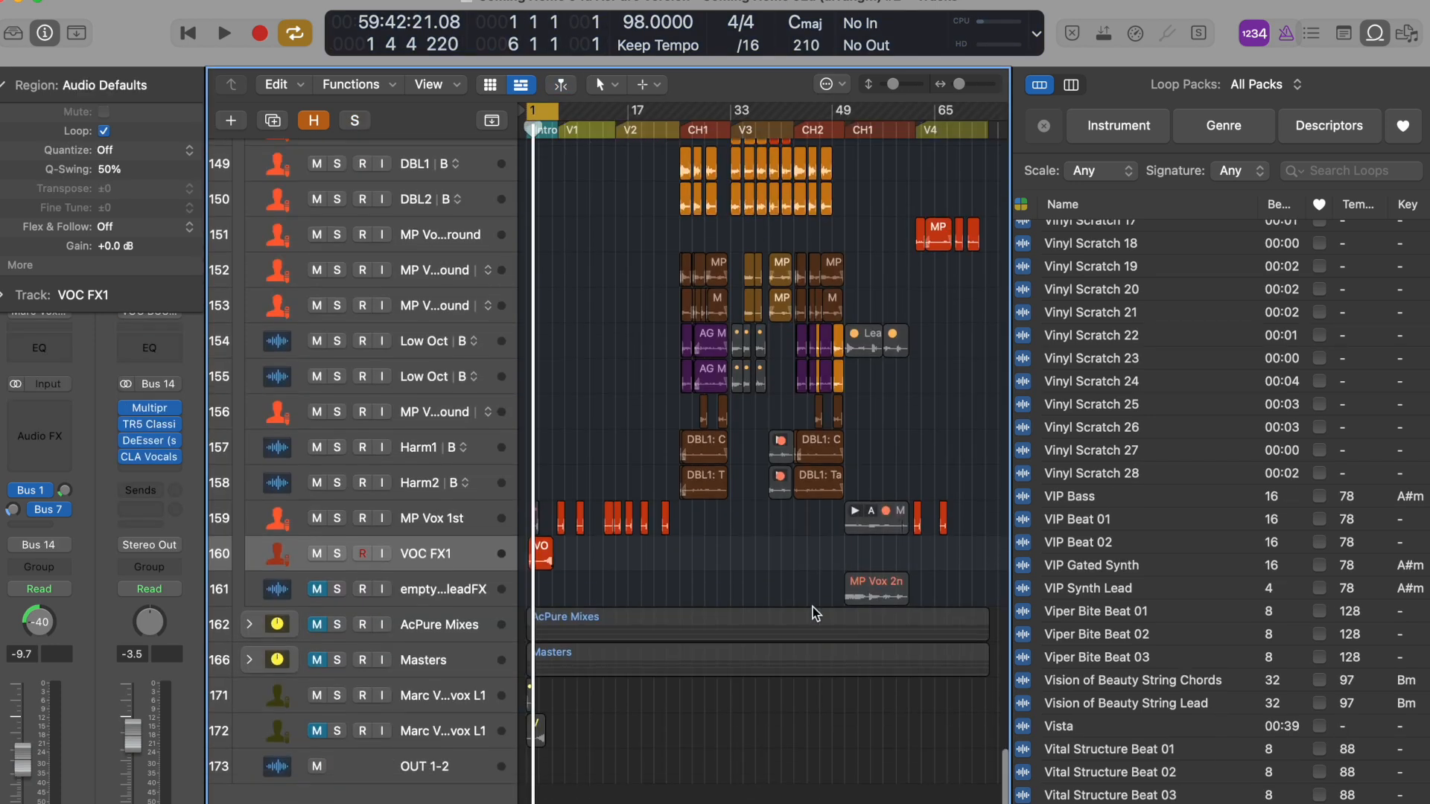
pyautogui.click(1255, 85)
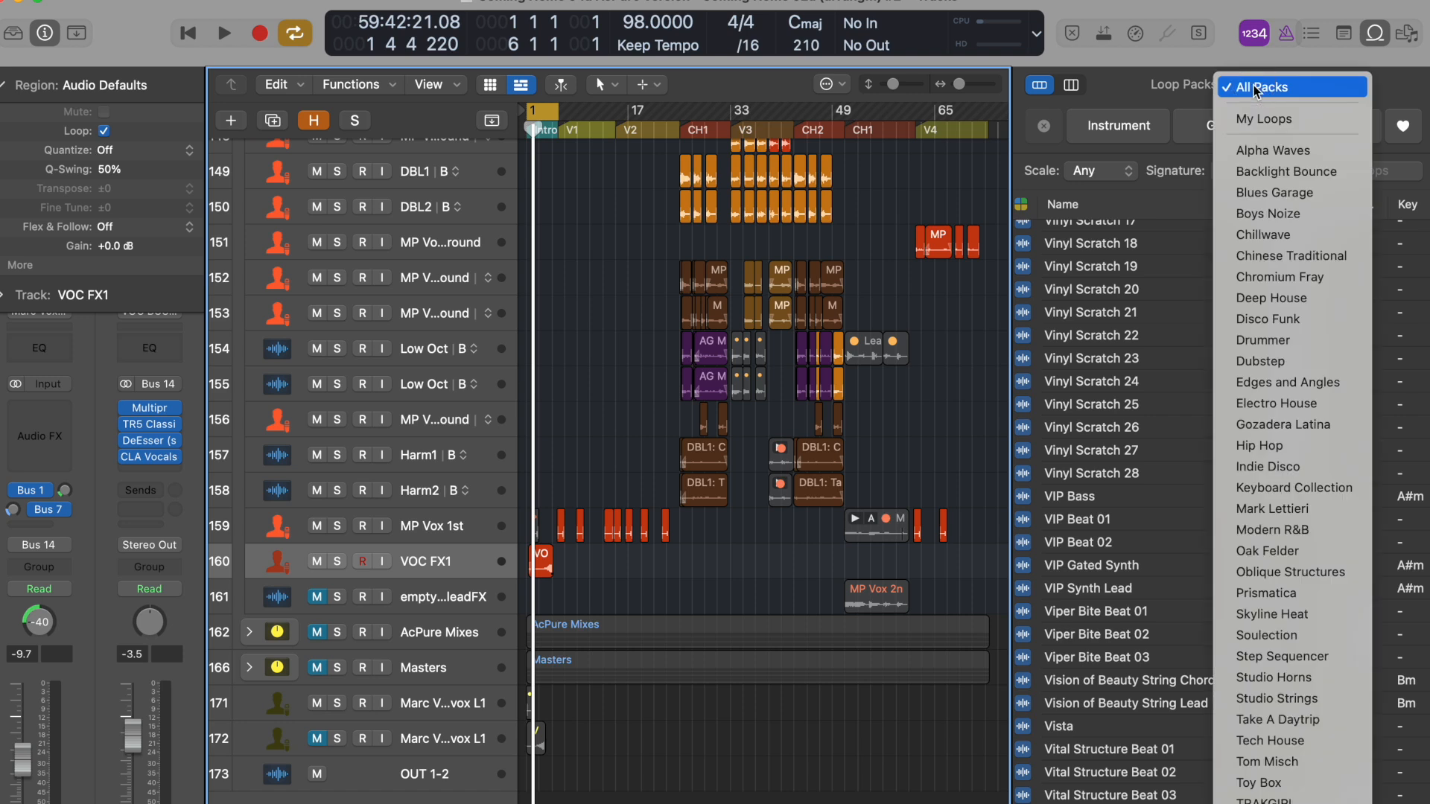
pyautogui.click(1257, 126)
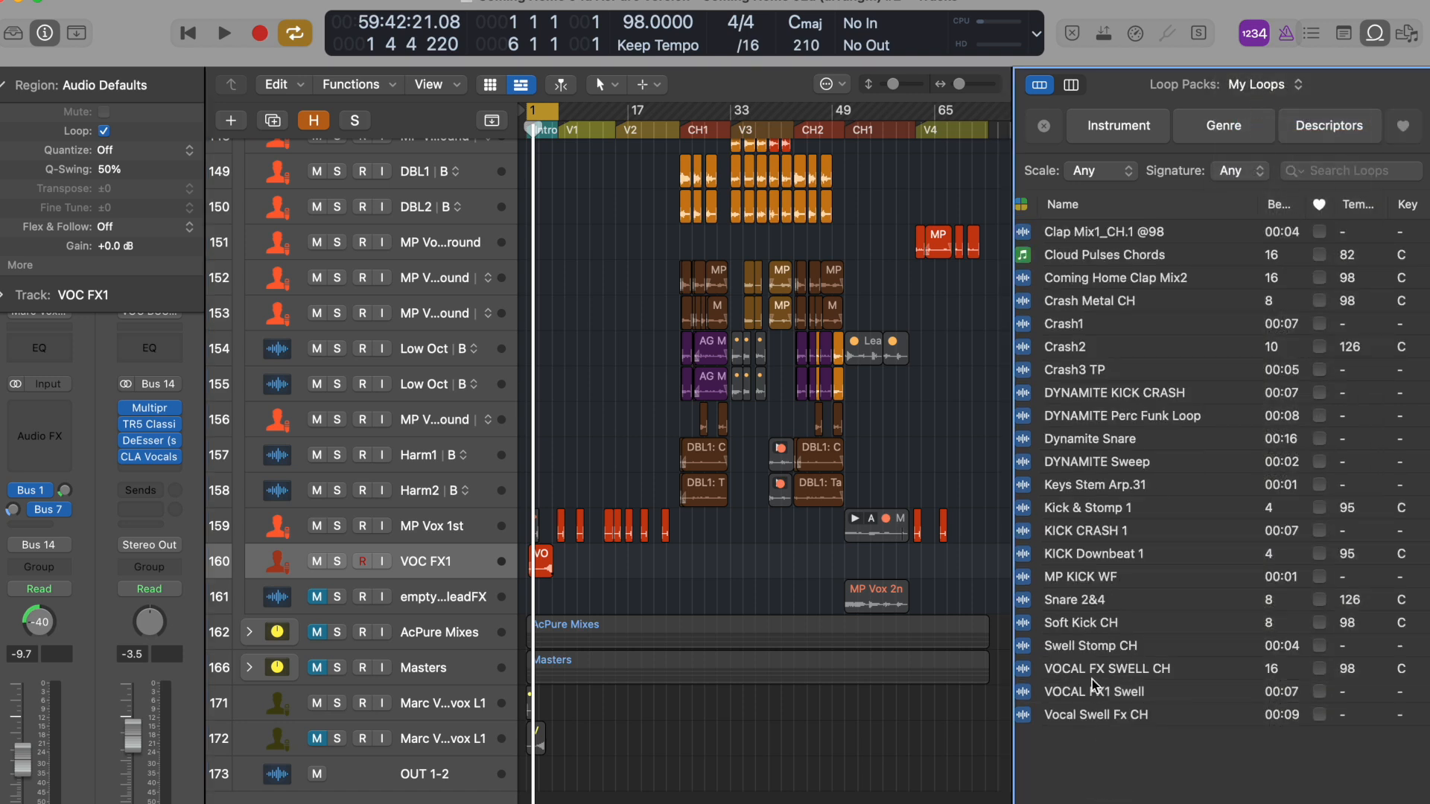
# Step: Audition the Vocal Swell Fx CH loop, including a part further into it, and the VOCAL FX1 Swell loop
pyautogui.click(1079, 717)
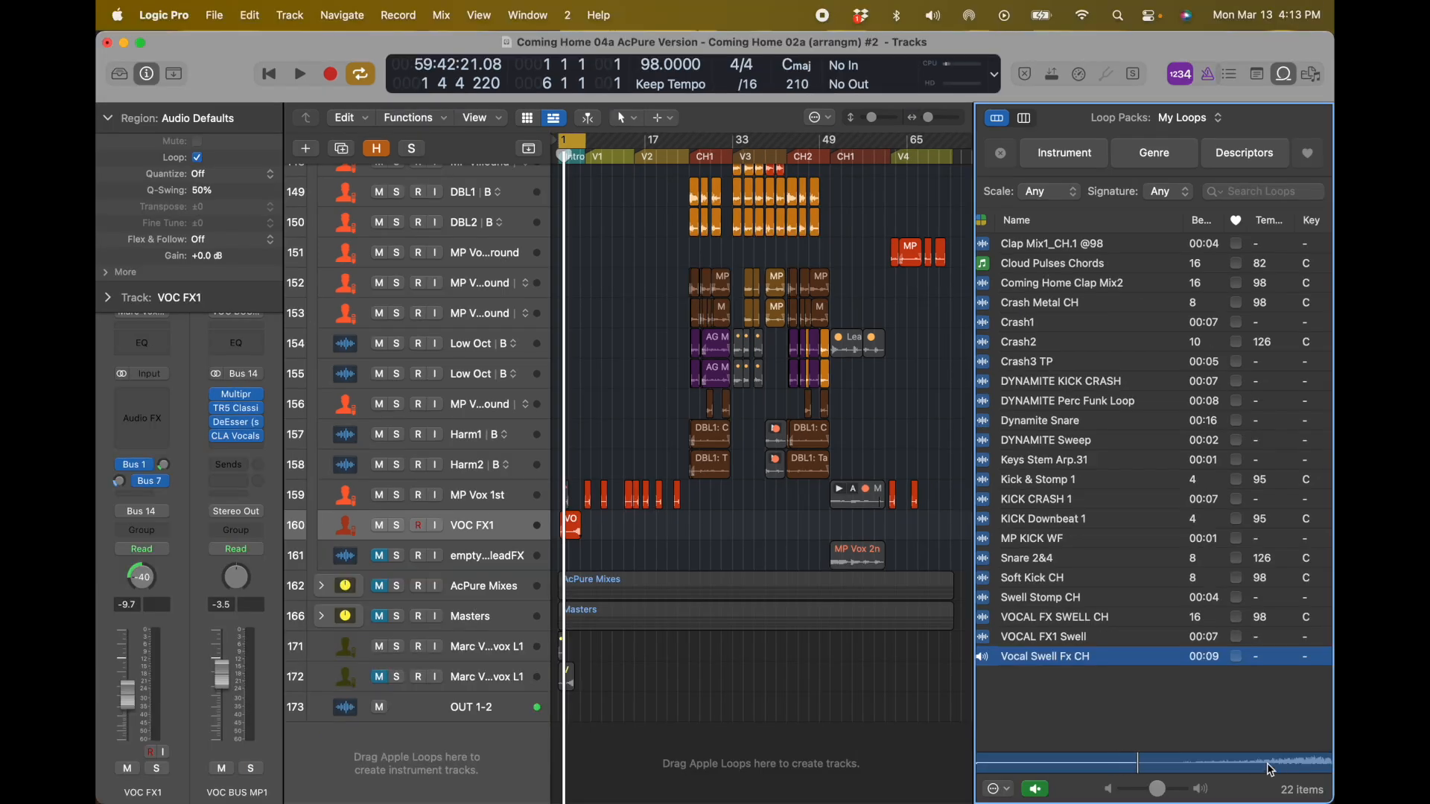
pyautogui.click(1361, 803)
pyautogui.click(1043, 638)
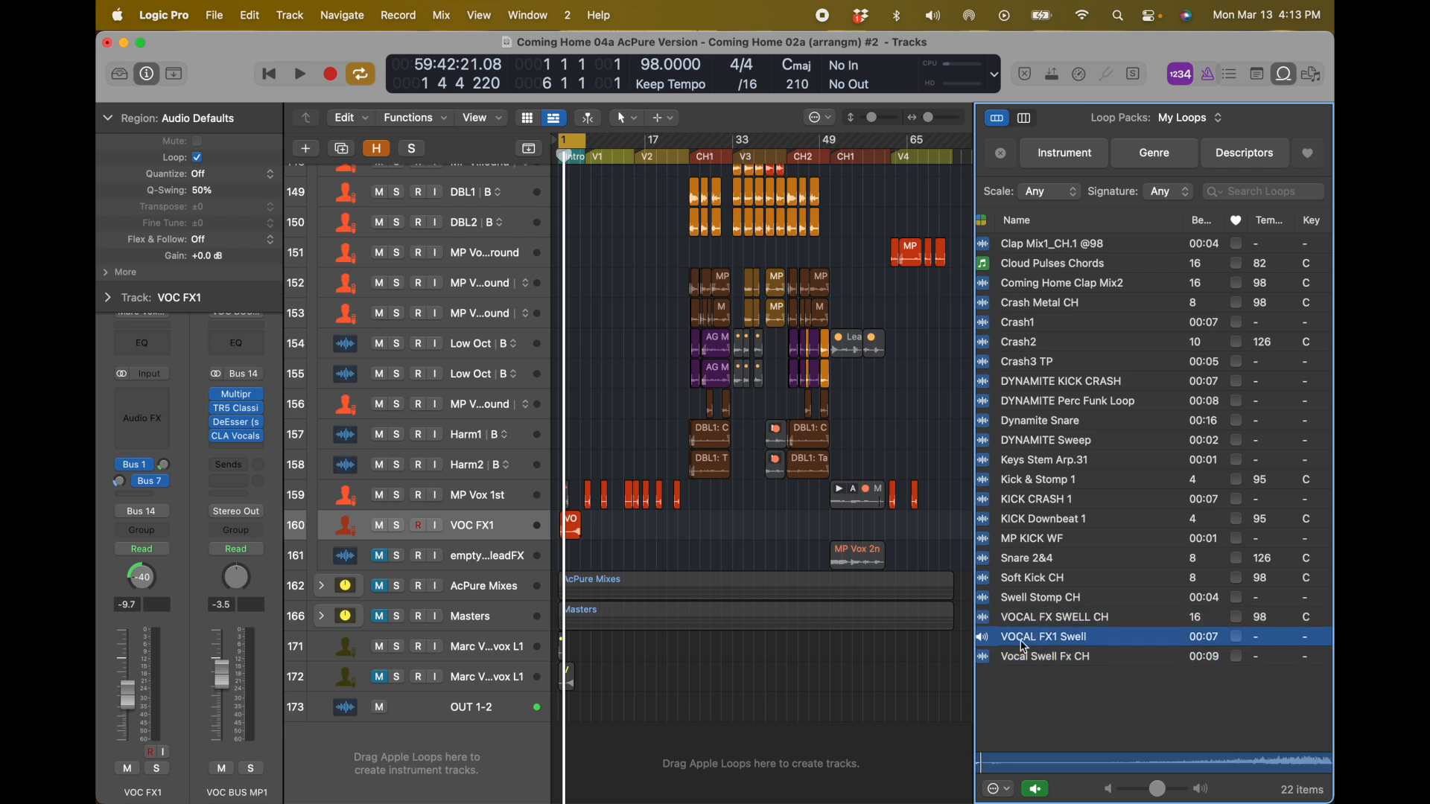
# Step: Place the VOCAL FX1 Swell loop at bar 1 on a new track below track 172 and play it
pyautogui.moveTo(1024, 642); pyautogui.dragTo(564, 734)
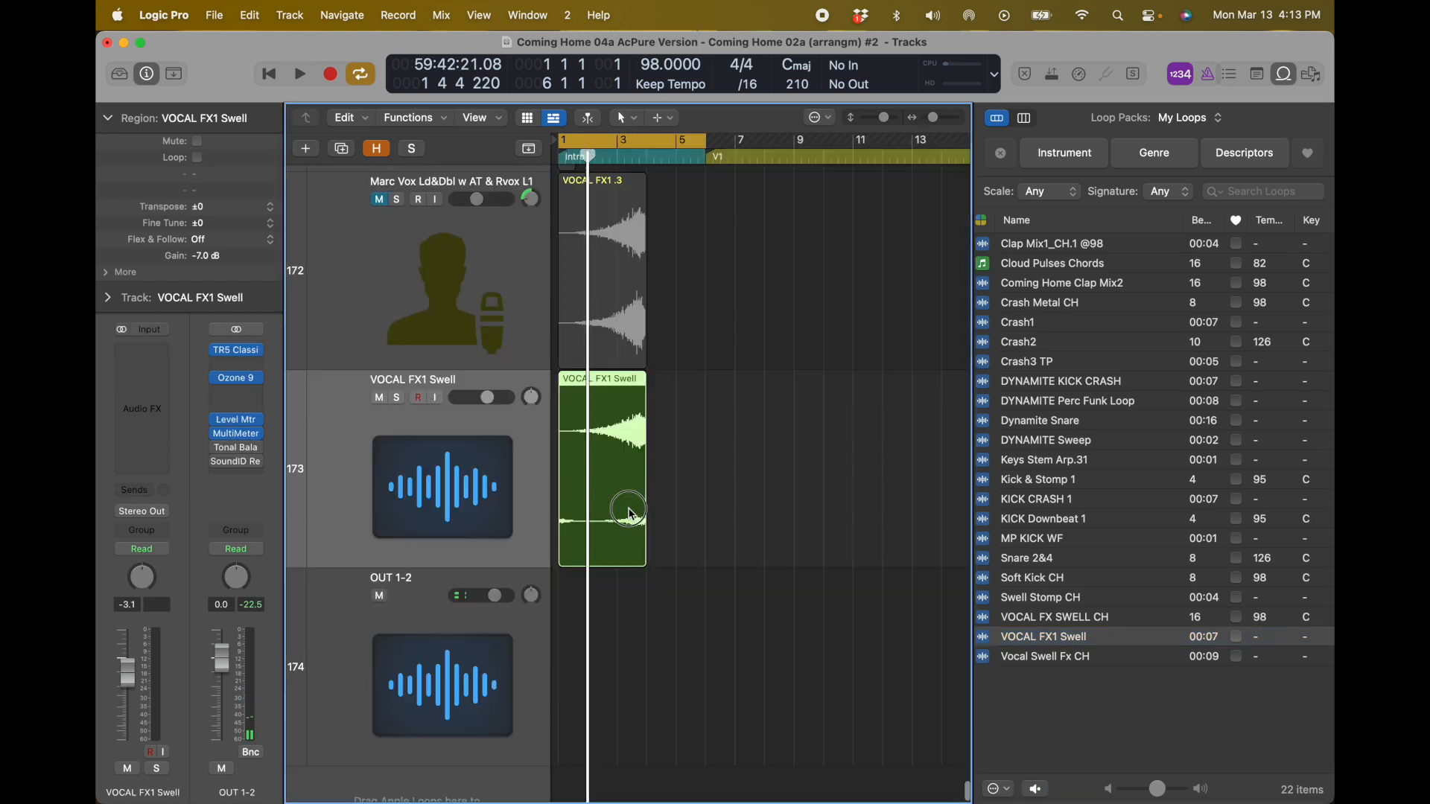
pyautogui.press('z')
pyautogui.press('space')
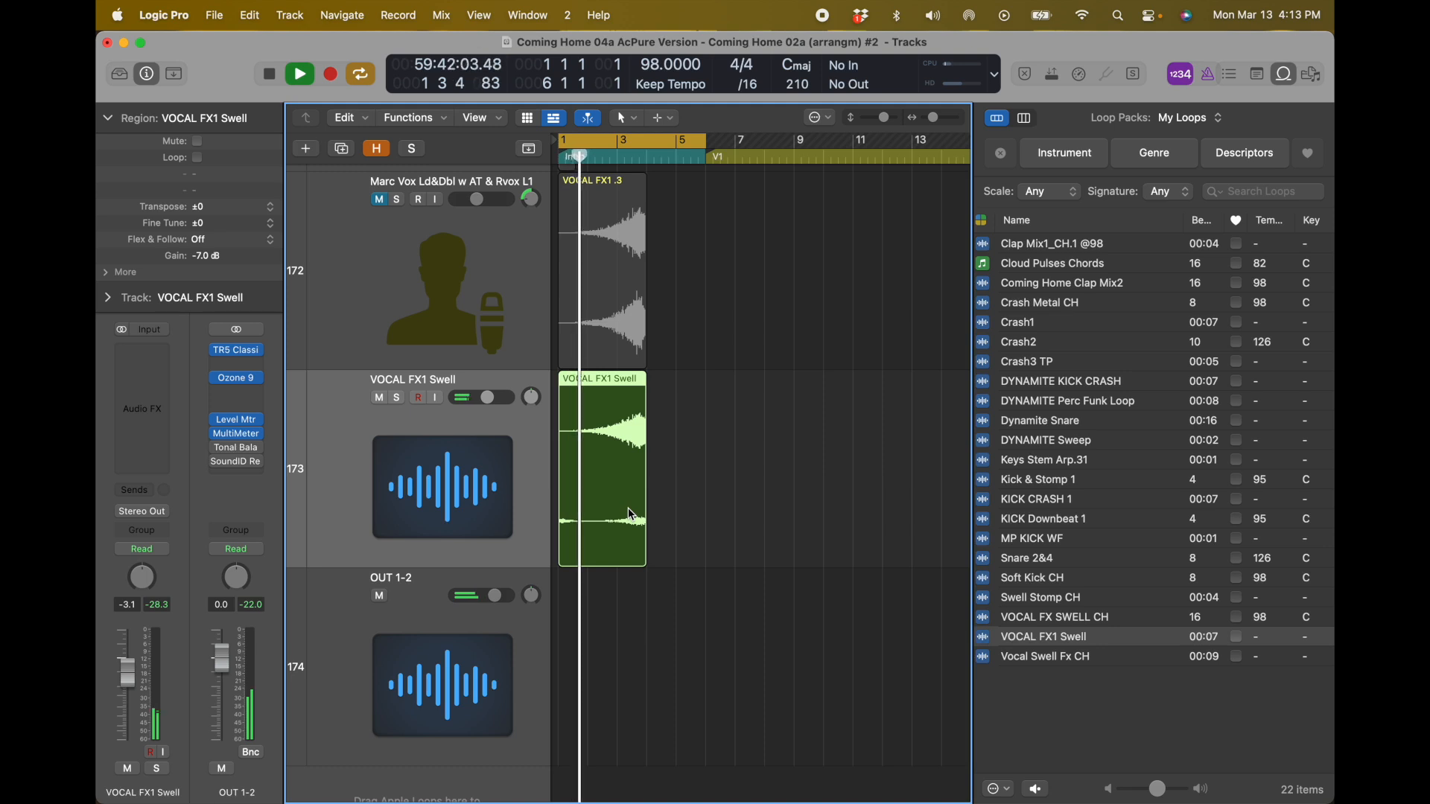
pyautogui.keyDown('ctrl'); pyautogui.keyDown('alt'); pyautogui.click(697, 564); pyautogui.keyUp('alt'); pyautogui.keyUp('ctrl')
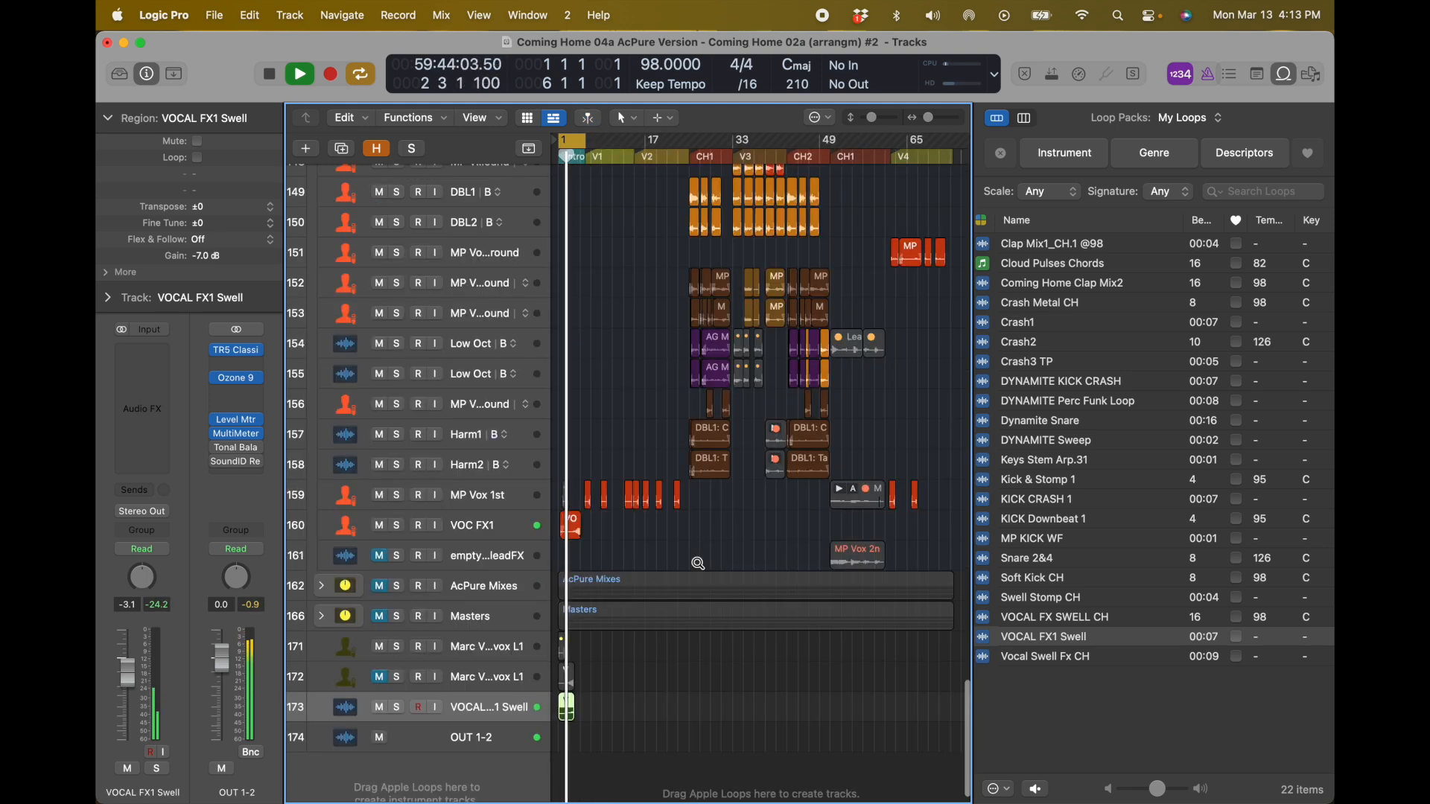
pyautogui.moveTo(596, 663); pyautogui.dragTo(536, 765)
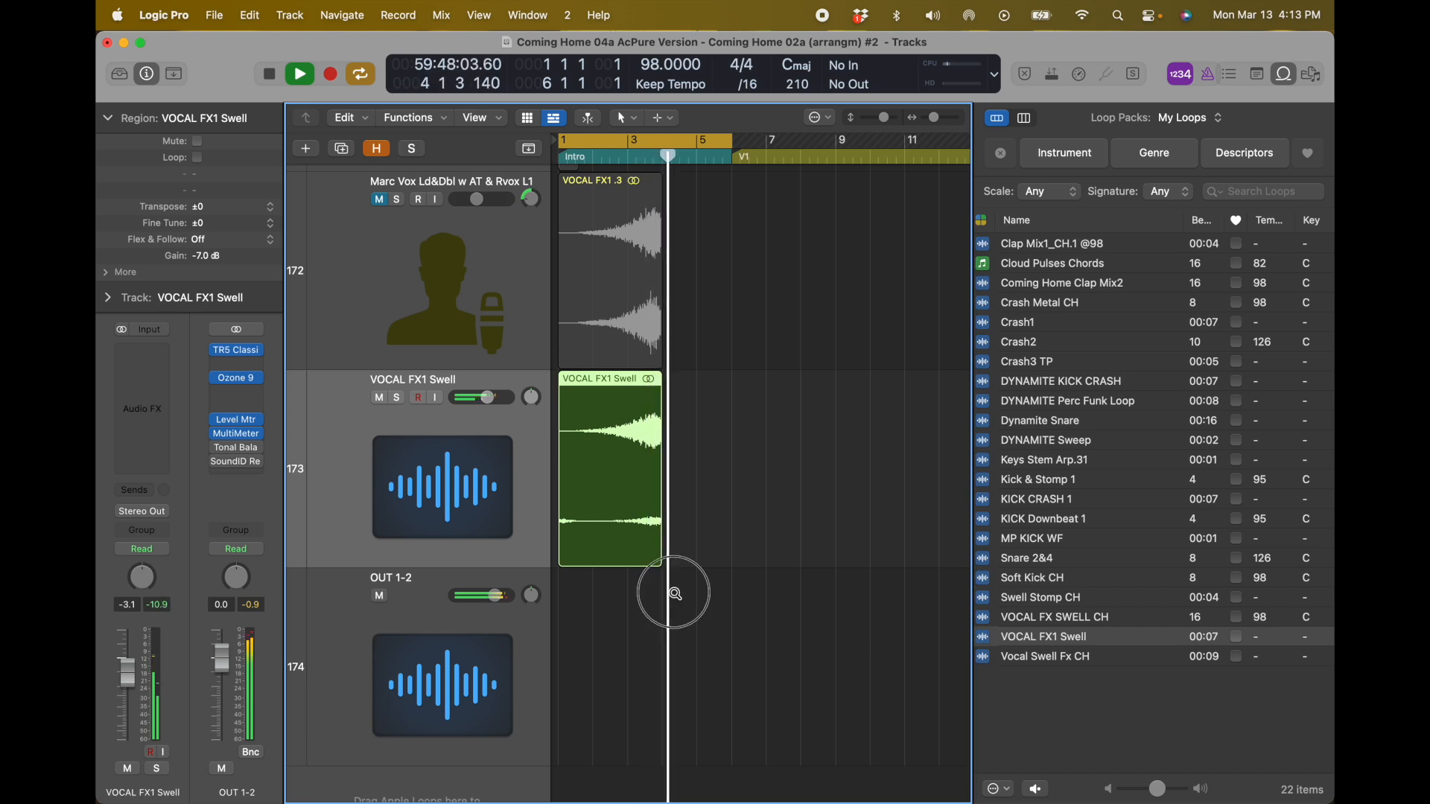
# Step: Stop playback and close the Loop Browser
pyautogui.keyDown('ctrl'); pyautogui.keyDown('alt'); pyautogui.click(670, 592); pyautogui.keyUp('alt'); pyautogui.keyUp('ctrl')
pyautogui.press('space')
pyautogui.press('super+Right')
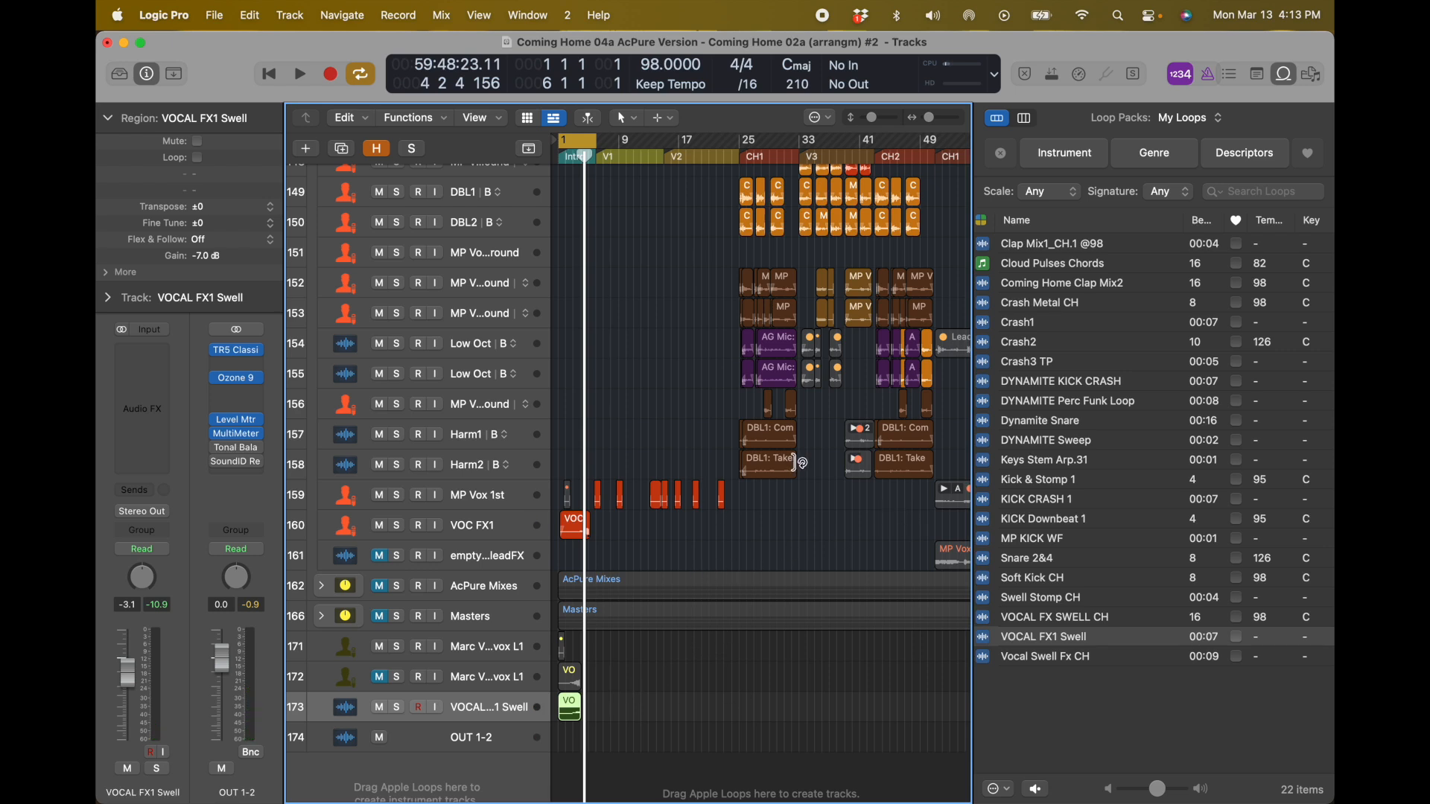
pyautogui.press('o')
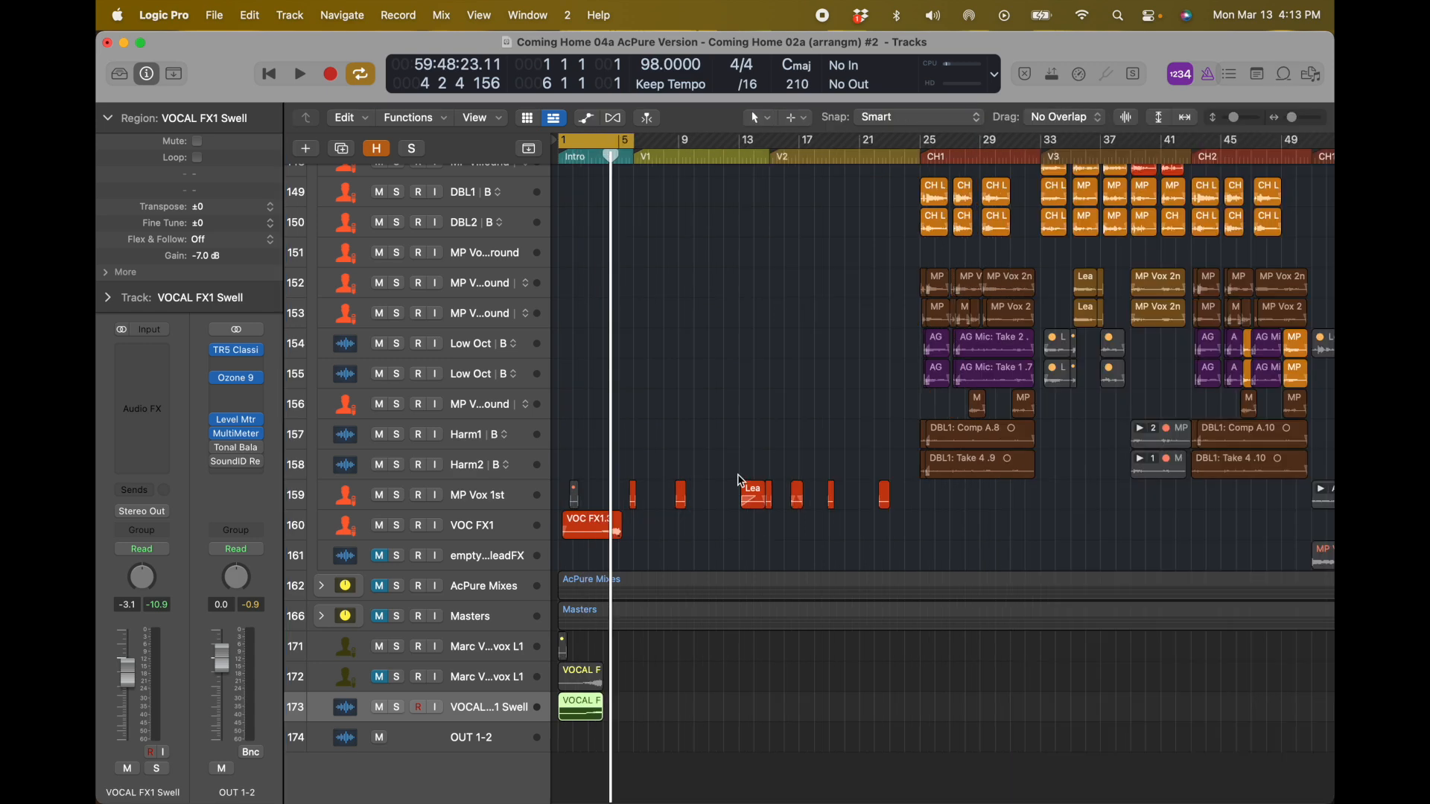